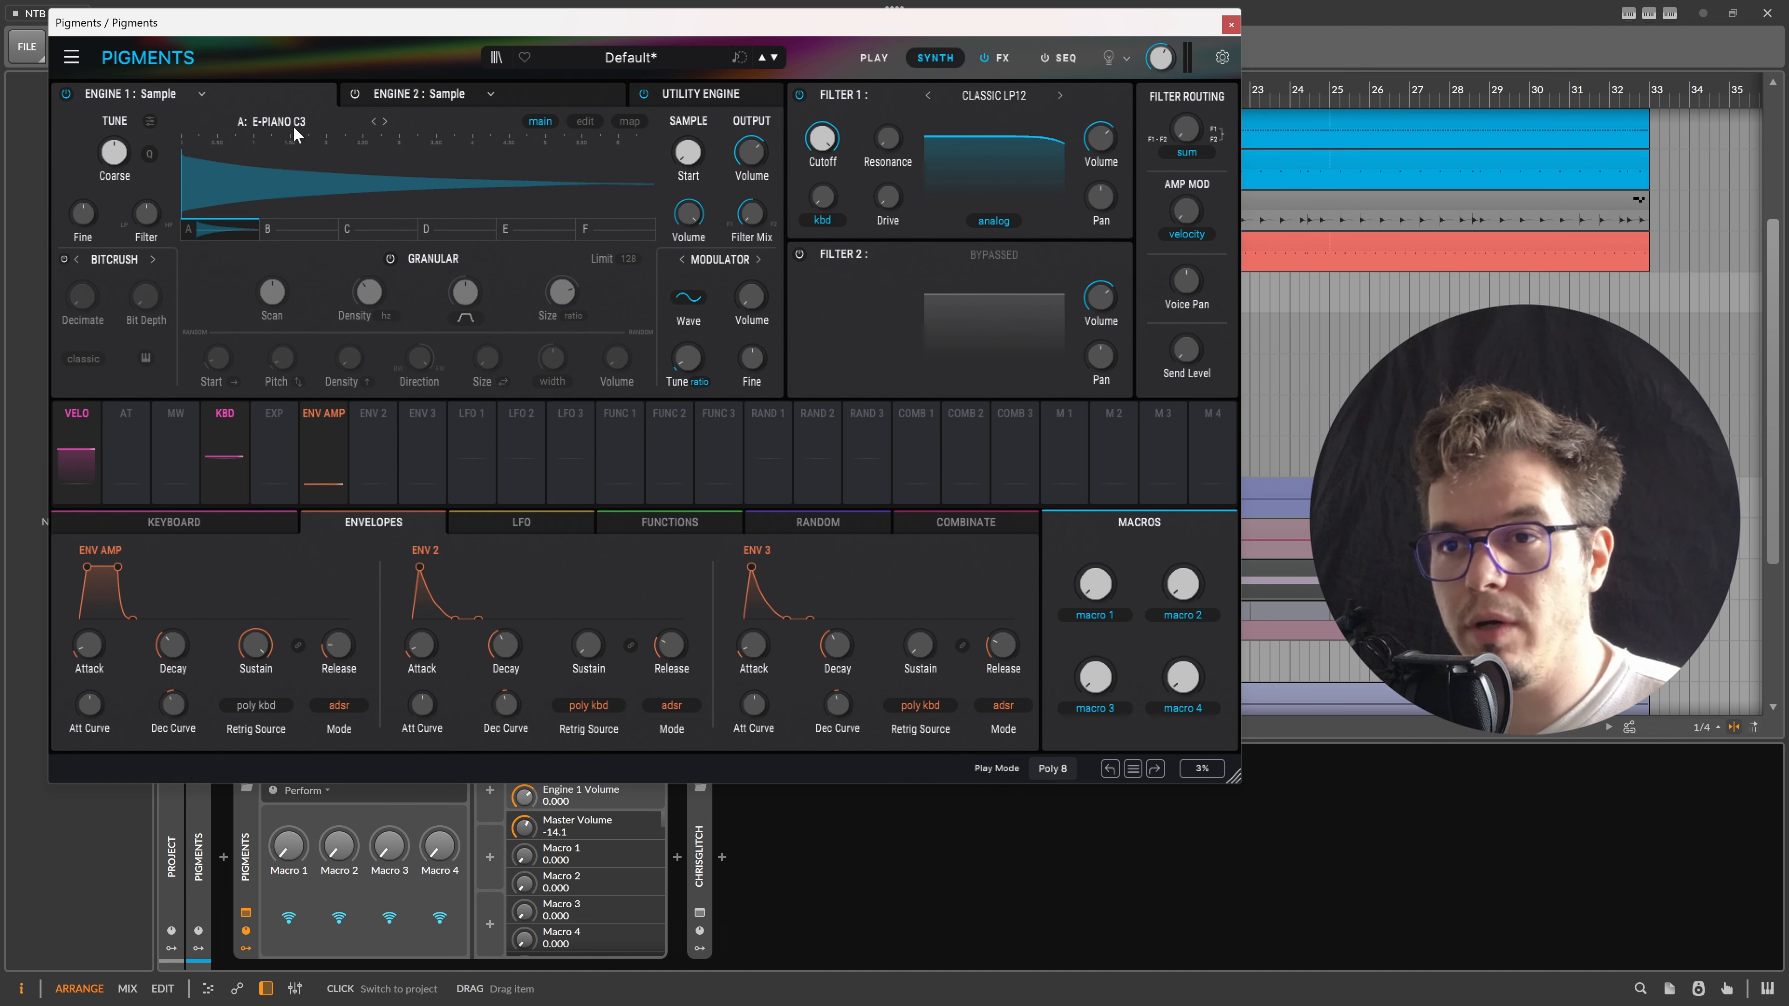
Load the Burning Vinyl sample from the Noise category into slot A of Engine 1
{"action": "left_click", "coordinate": [291, 119]}
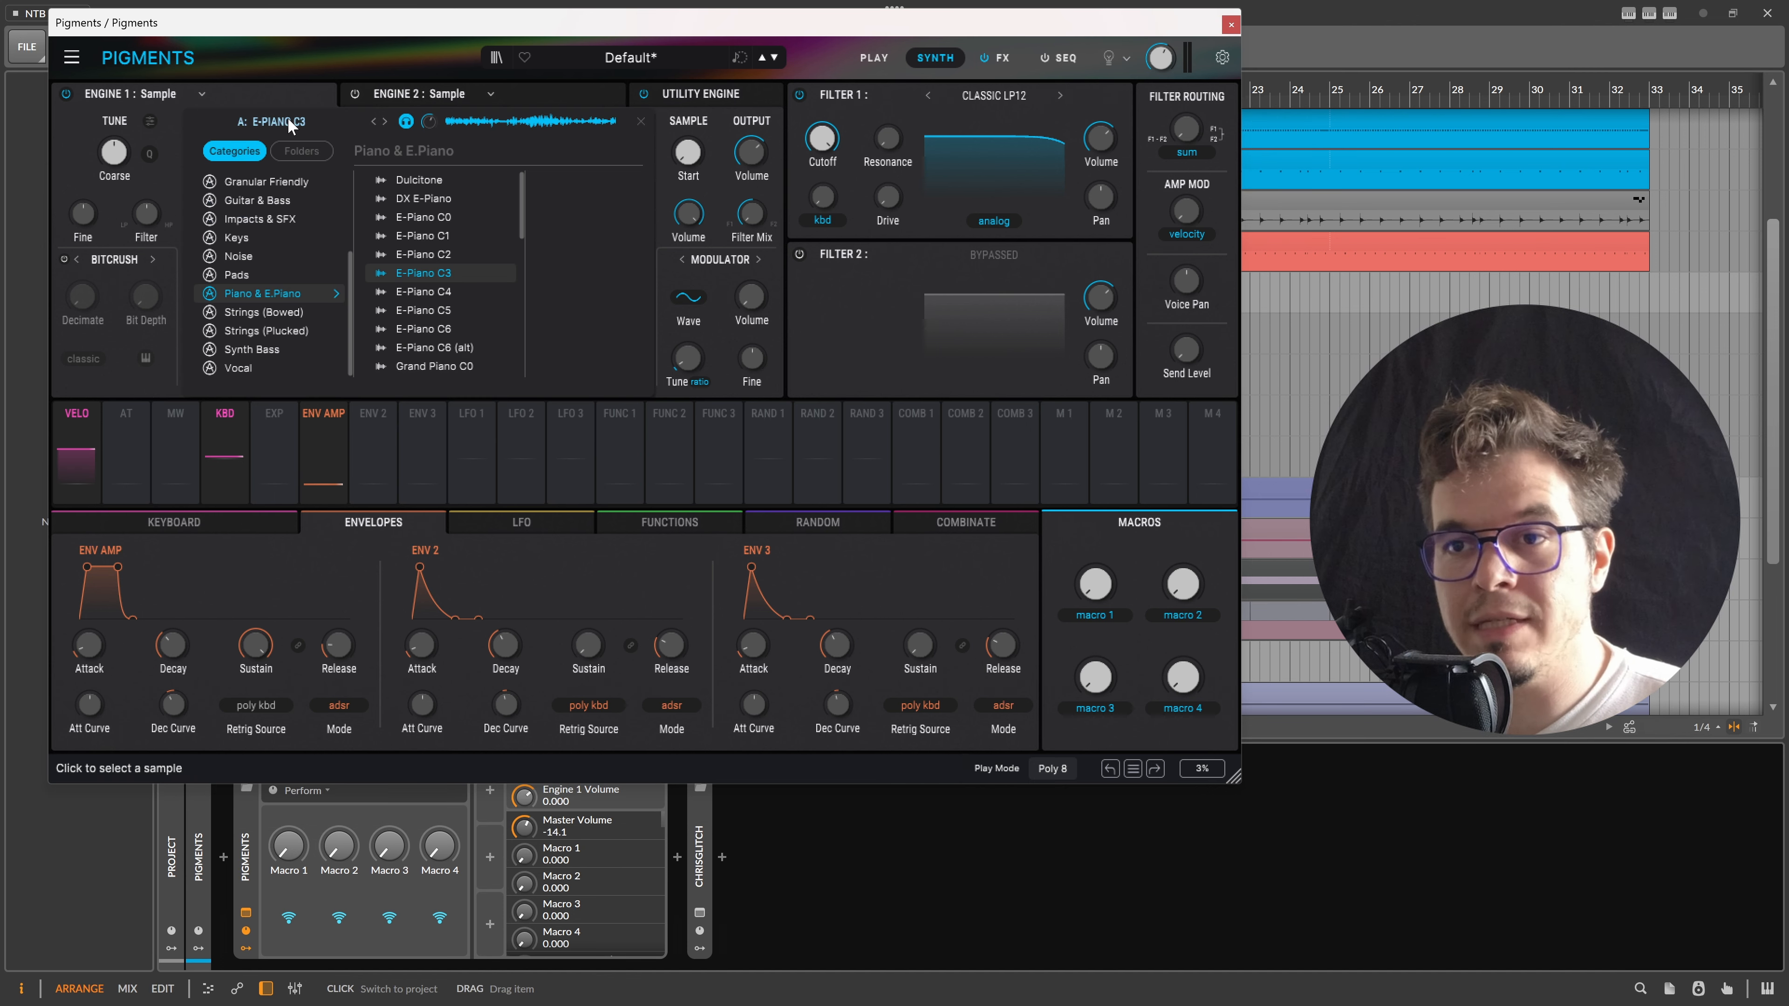
{"action": "mouse_move", "coordinate": [282, 260]}
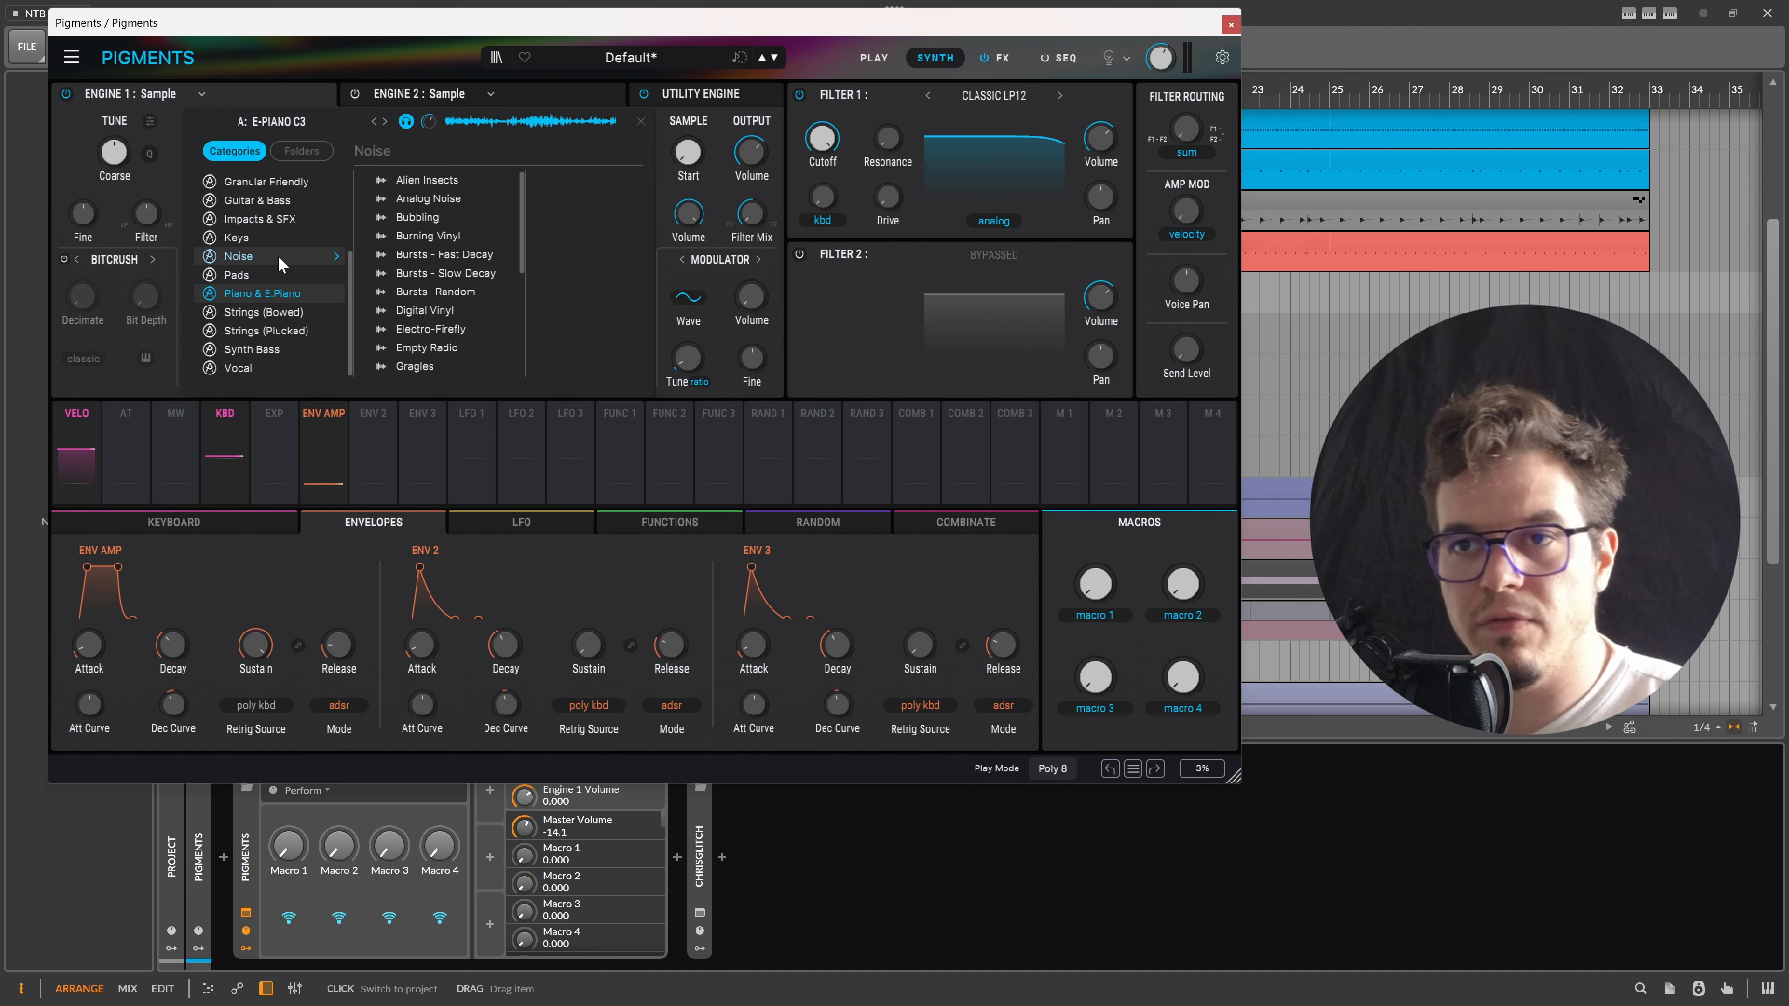
{"action": "left_click", "coordinate": [441, 238]}
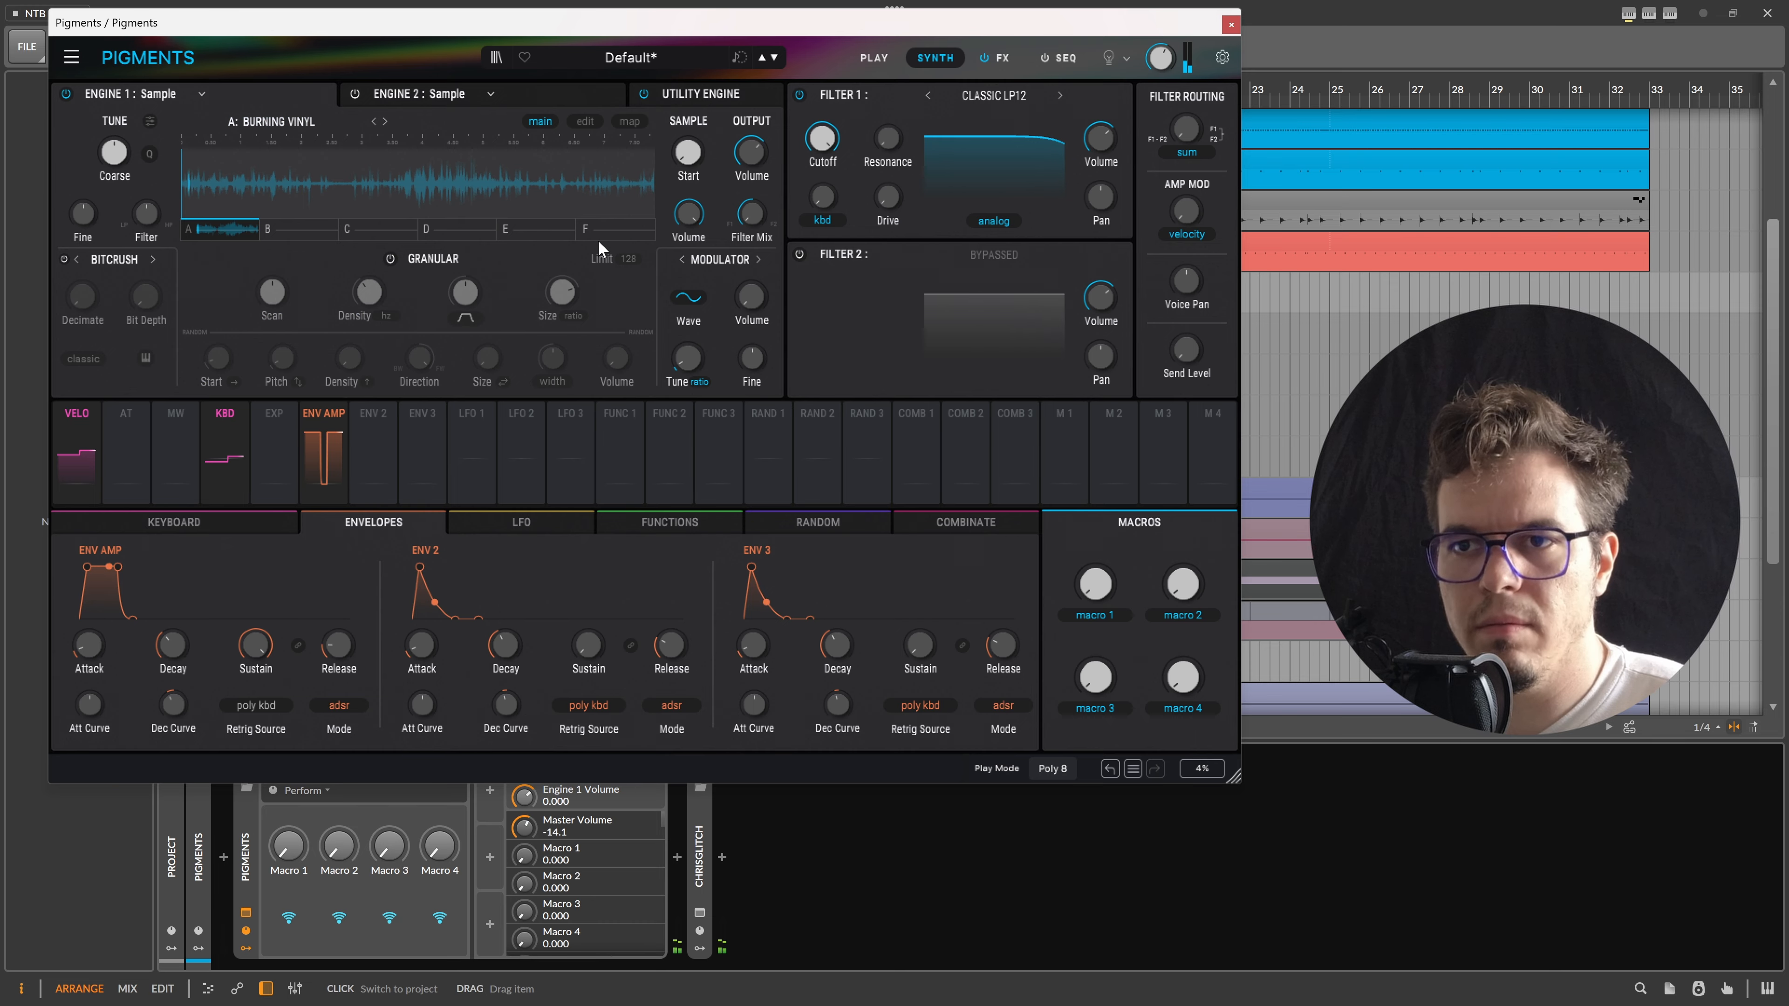
Raise Engine 1's output volume to 11.9 and bypass Filter 1
{"action": "left_click_drag", "start_coordinate": [753, 135], "coordinate": [752, 117]}
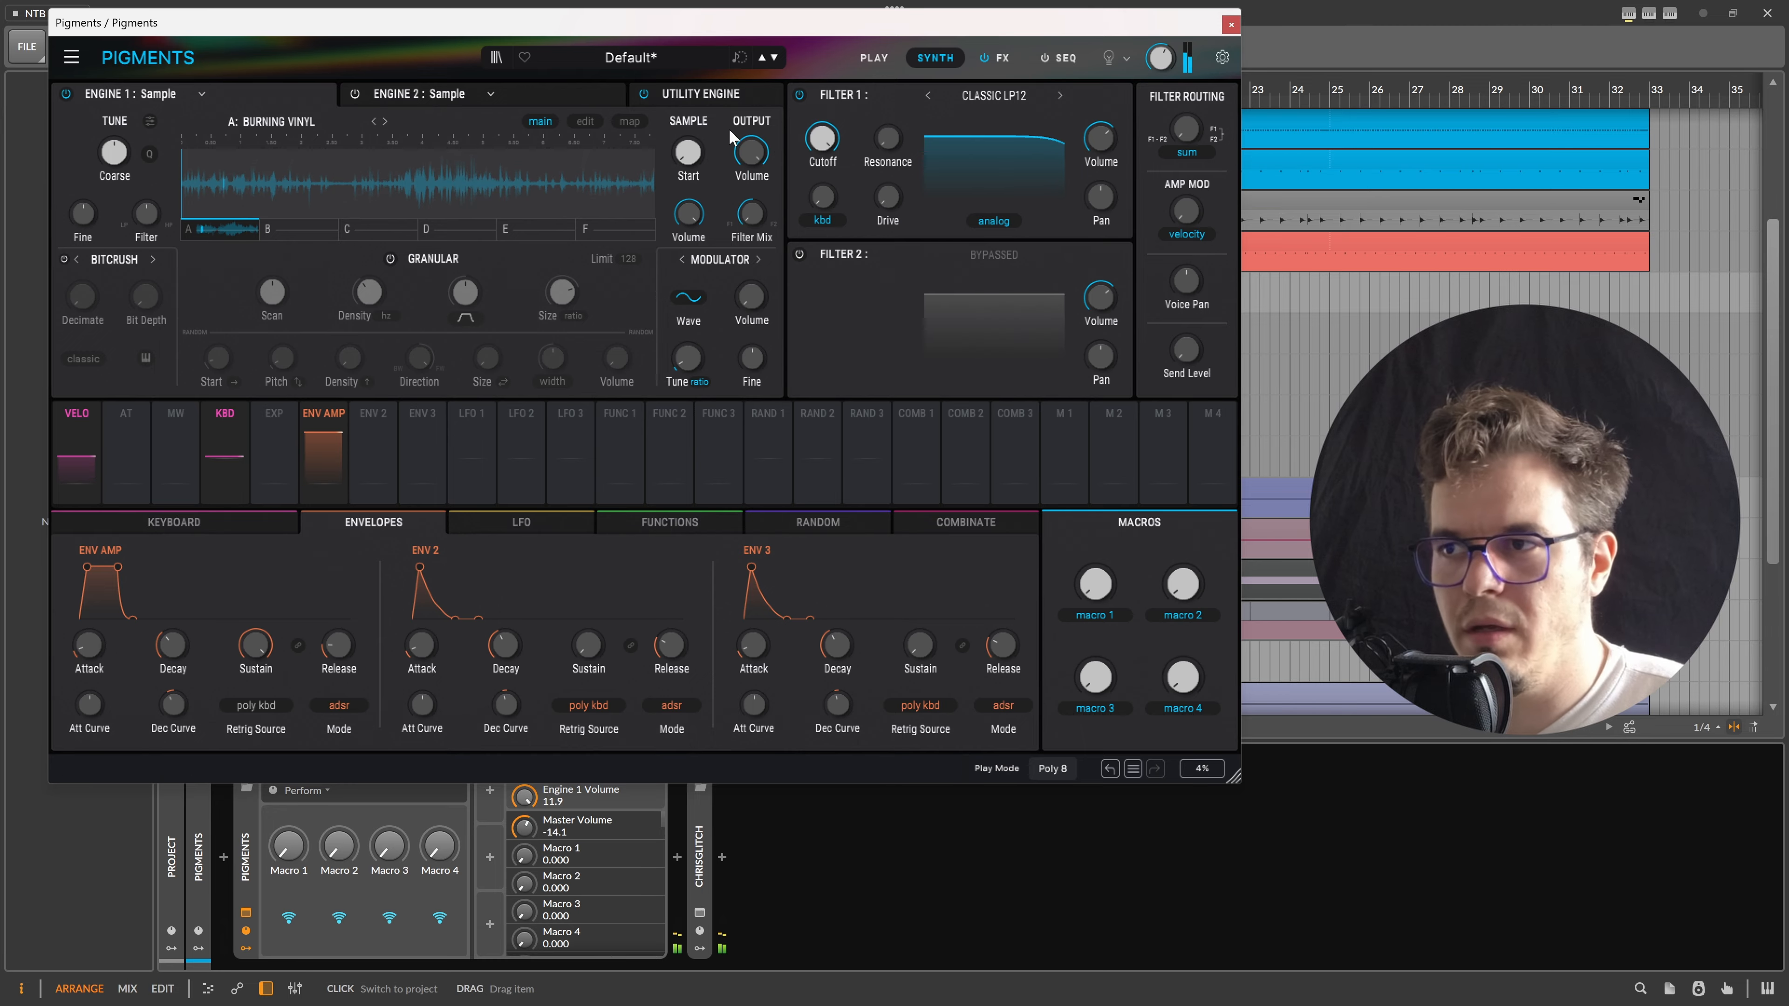
{"action": "left_click", "coordinate": [799, 99]}
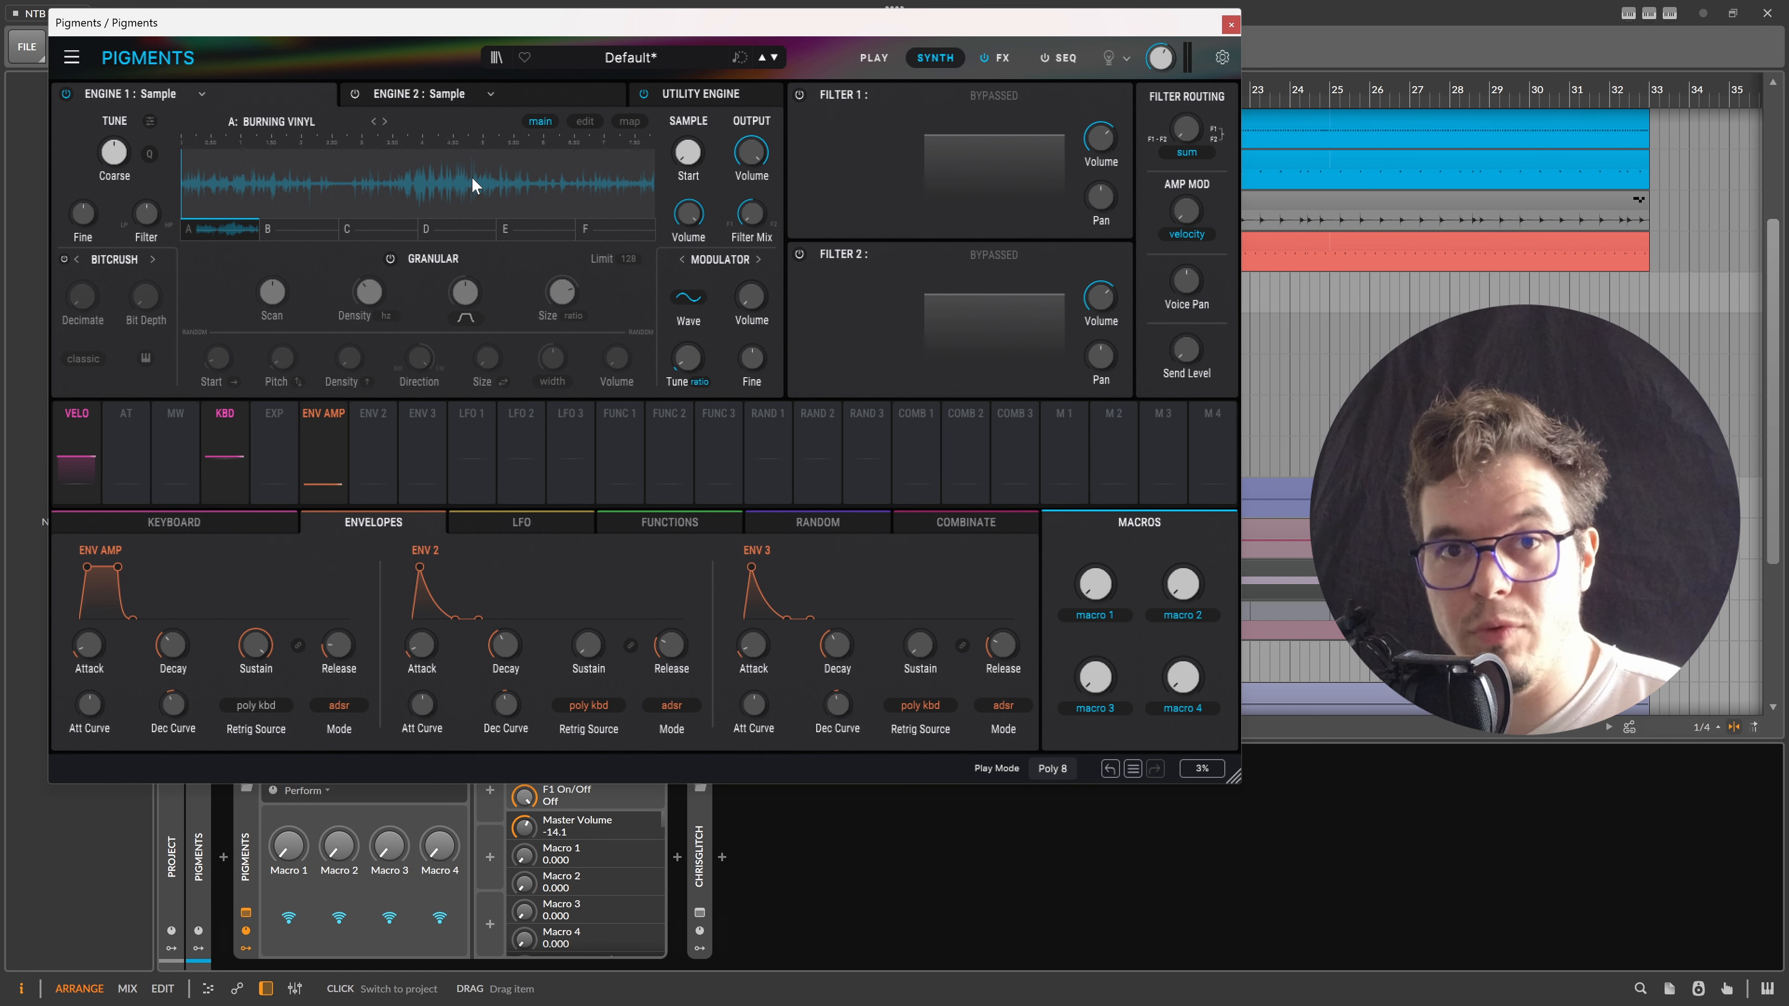
Add a Vocoder effect in the first FX A slot and set it to 40 bands
{"action": "left_click", "coordinate": [1008, 63]}
{"action": "left_click", "coordinate": [390, 96]}
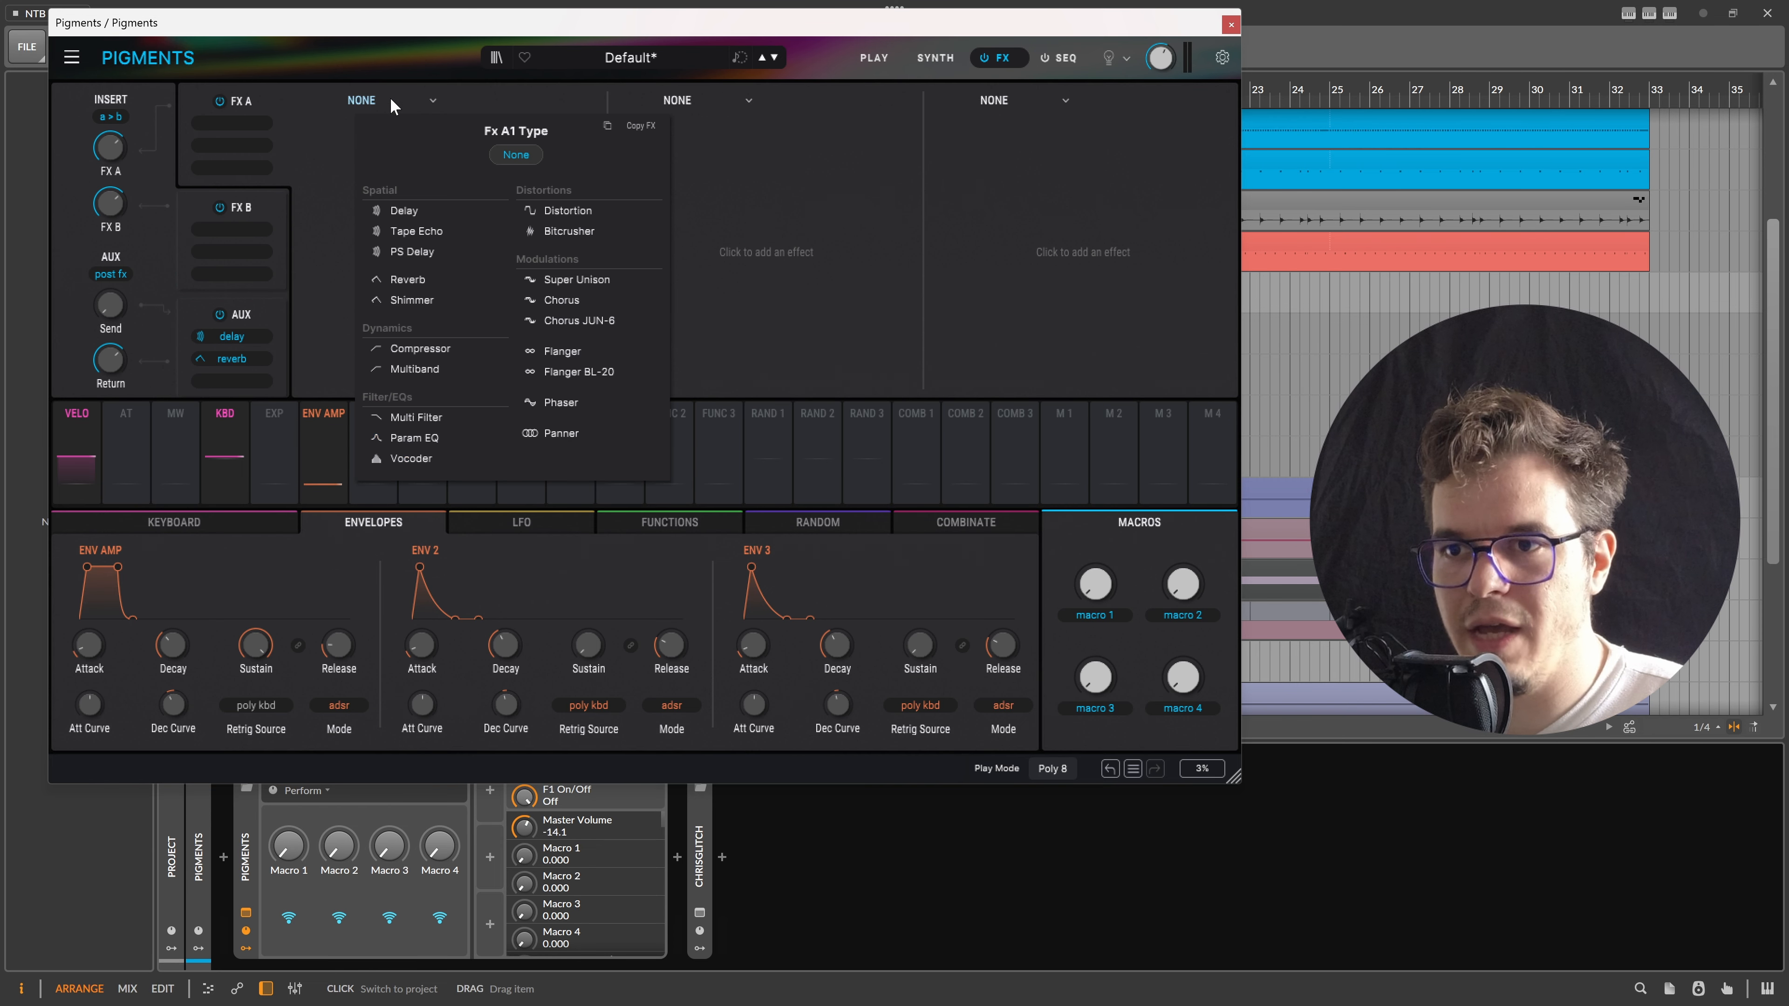
{"action": "left_click", "coordinate": [451, 459]}
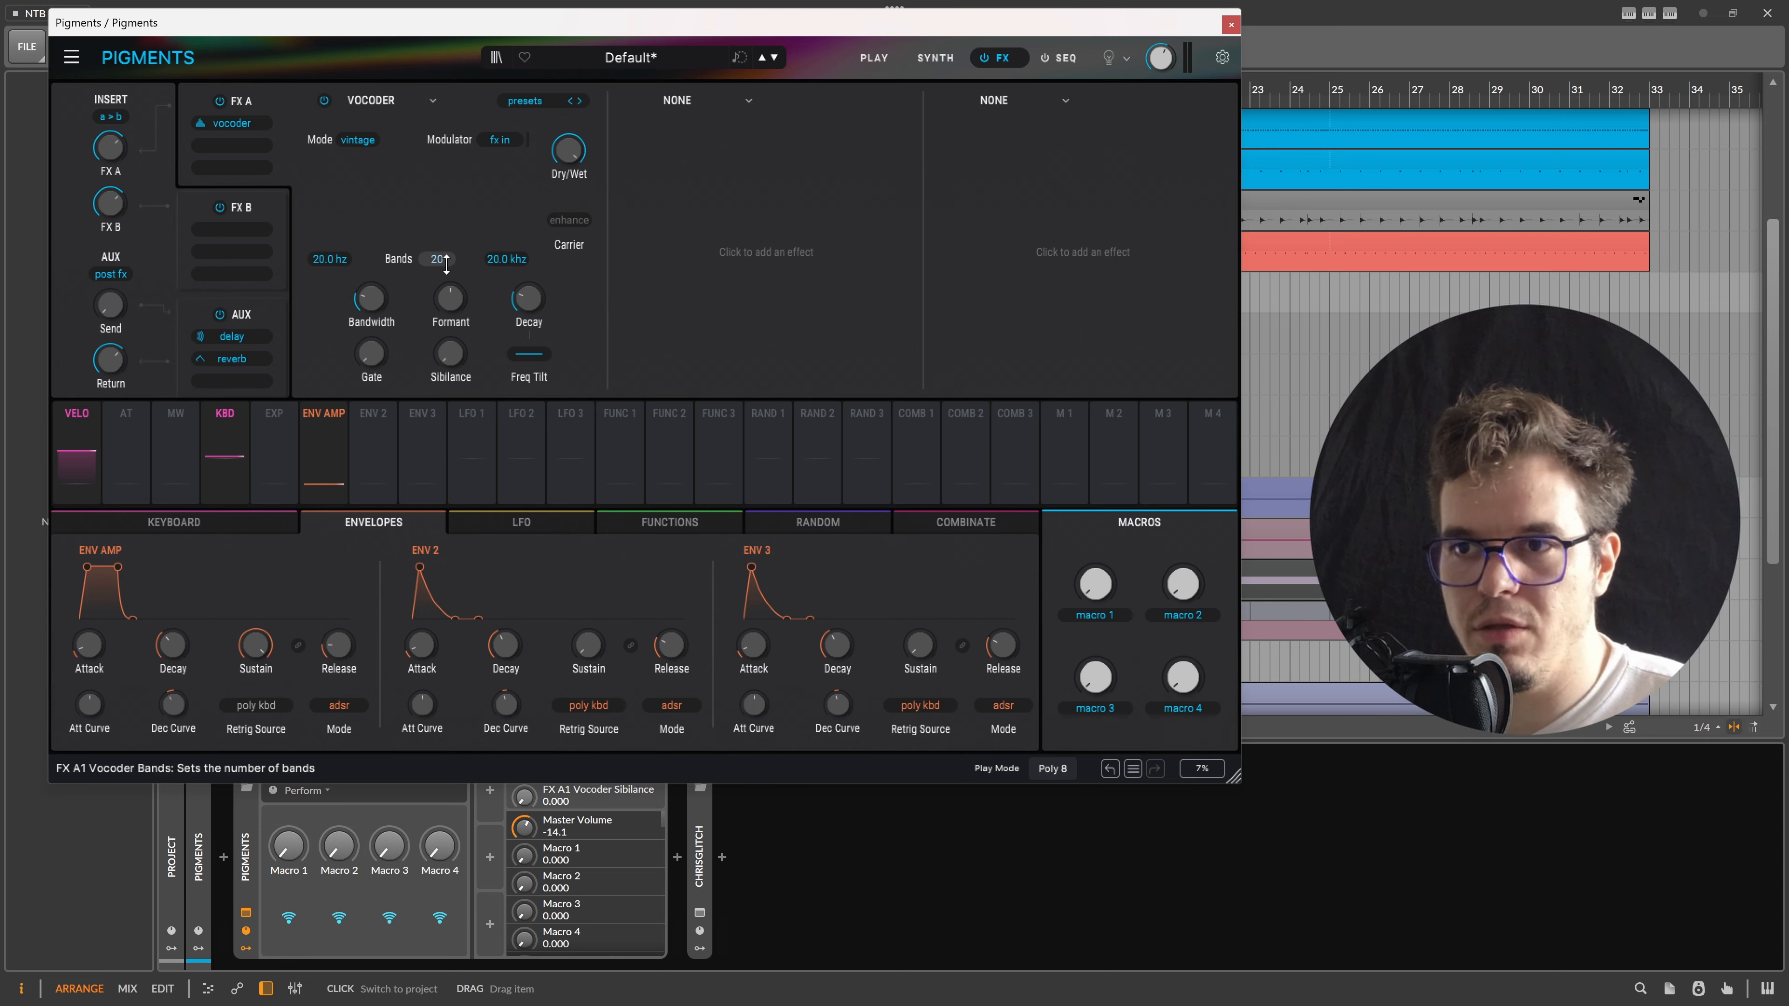
{"action": "left_click_drag", "start_coordinate": [446, 264], "coordinate": [436, 258]}
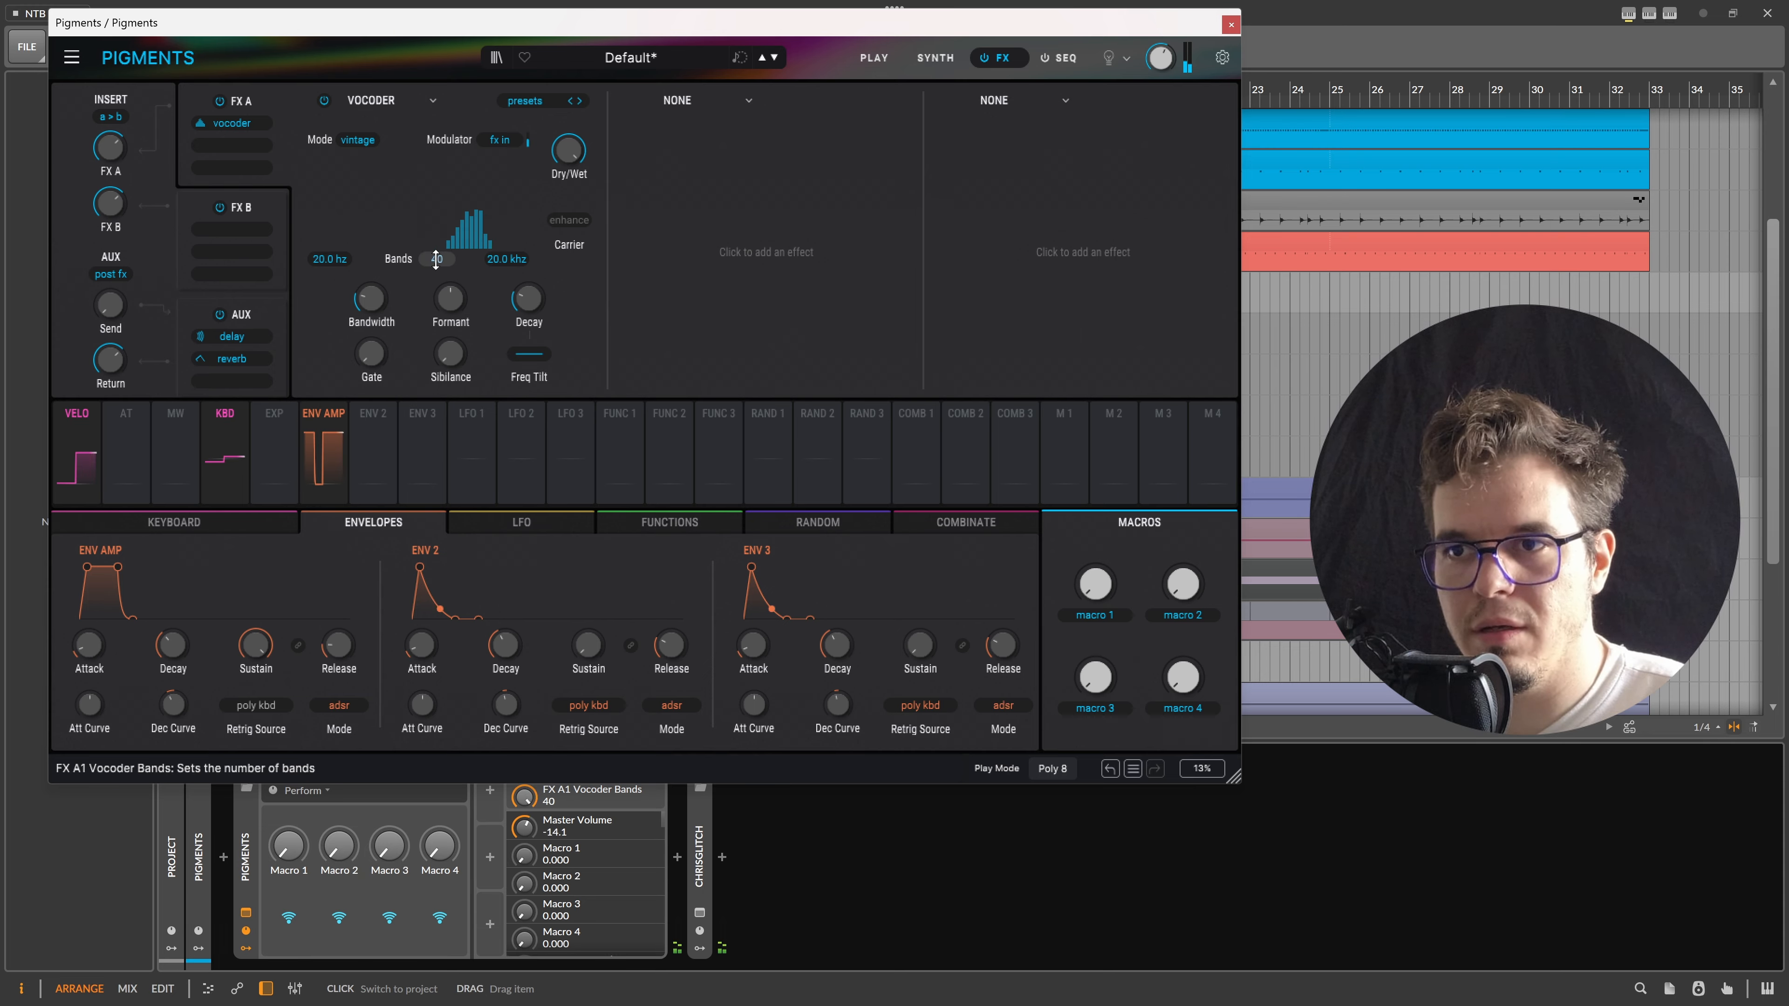
Add a Multiband compressor in the second FX A slot with the OPP preset and adjust its Amount
{"action": "left_click", "coordinate": [708, 105]}
{"action": "left_click", "coordinate": [744, 360]}
{"action": "left_click", "coordinate": [849, 101]}
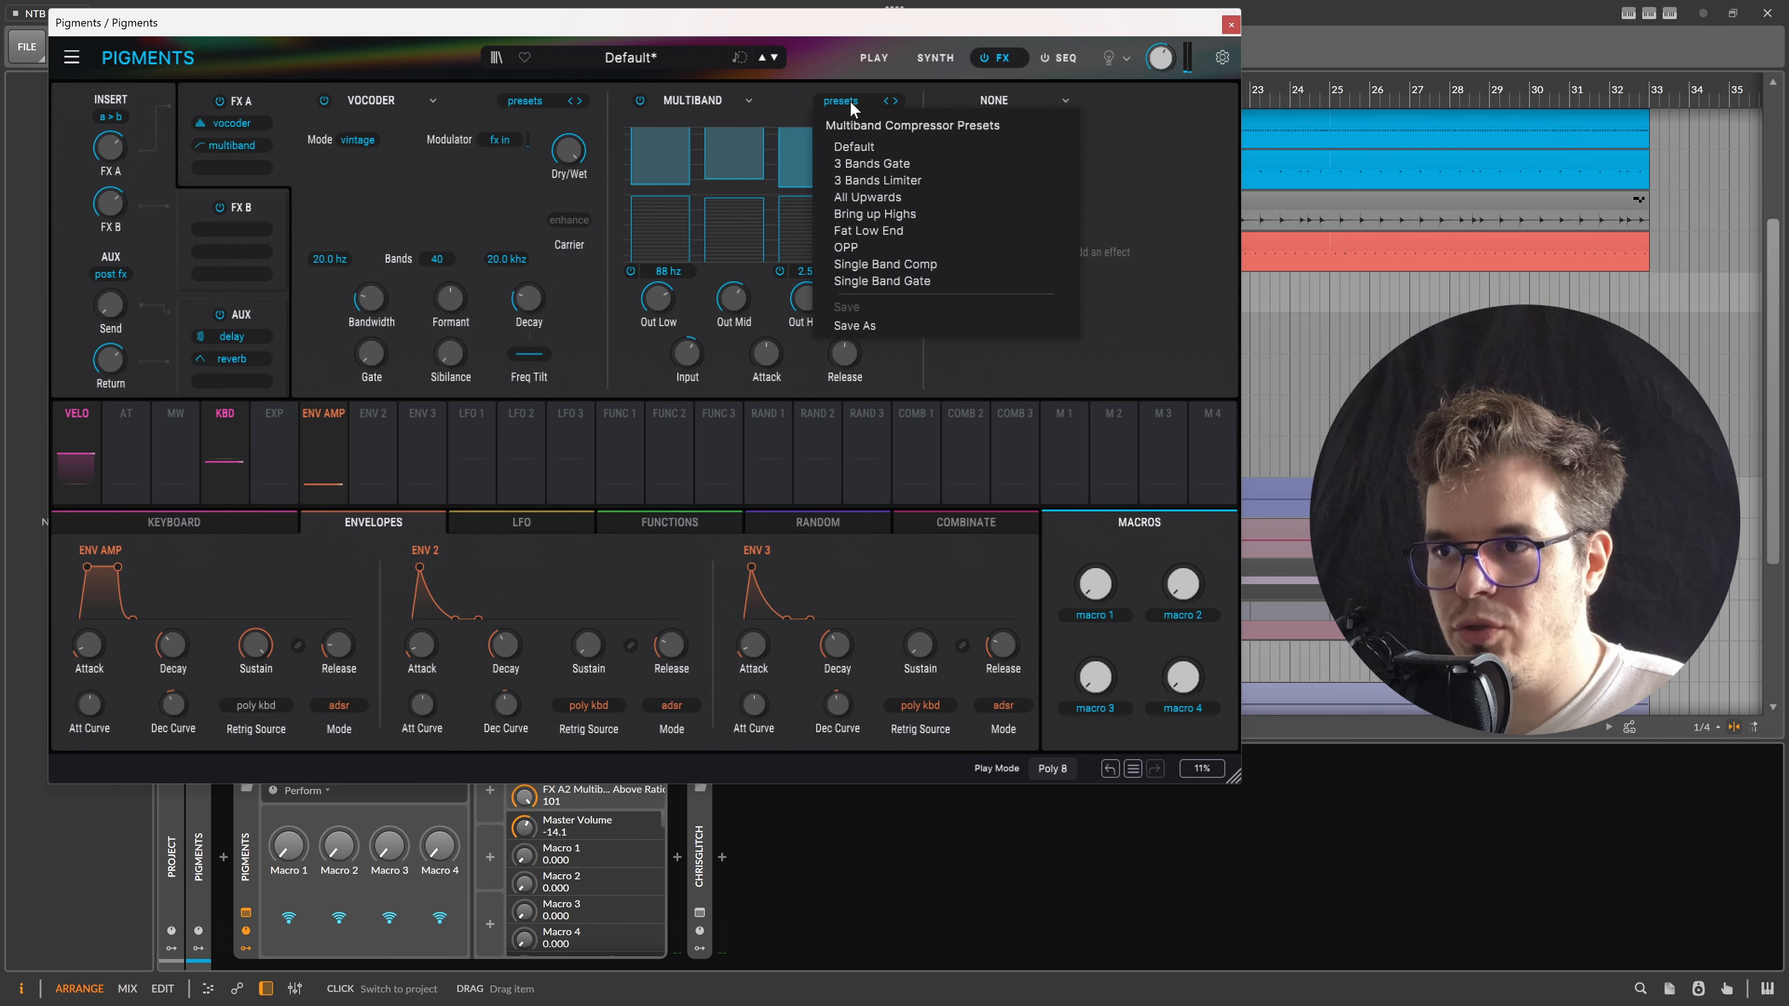
{"action": "left_click", "coordinate": [849, 246]}
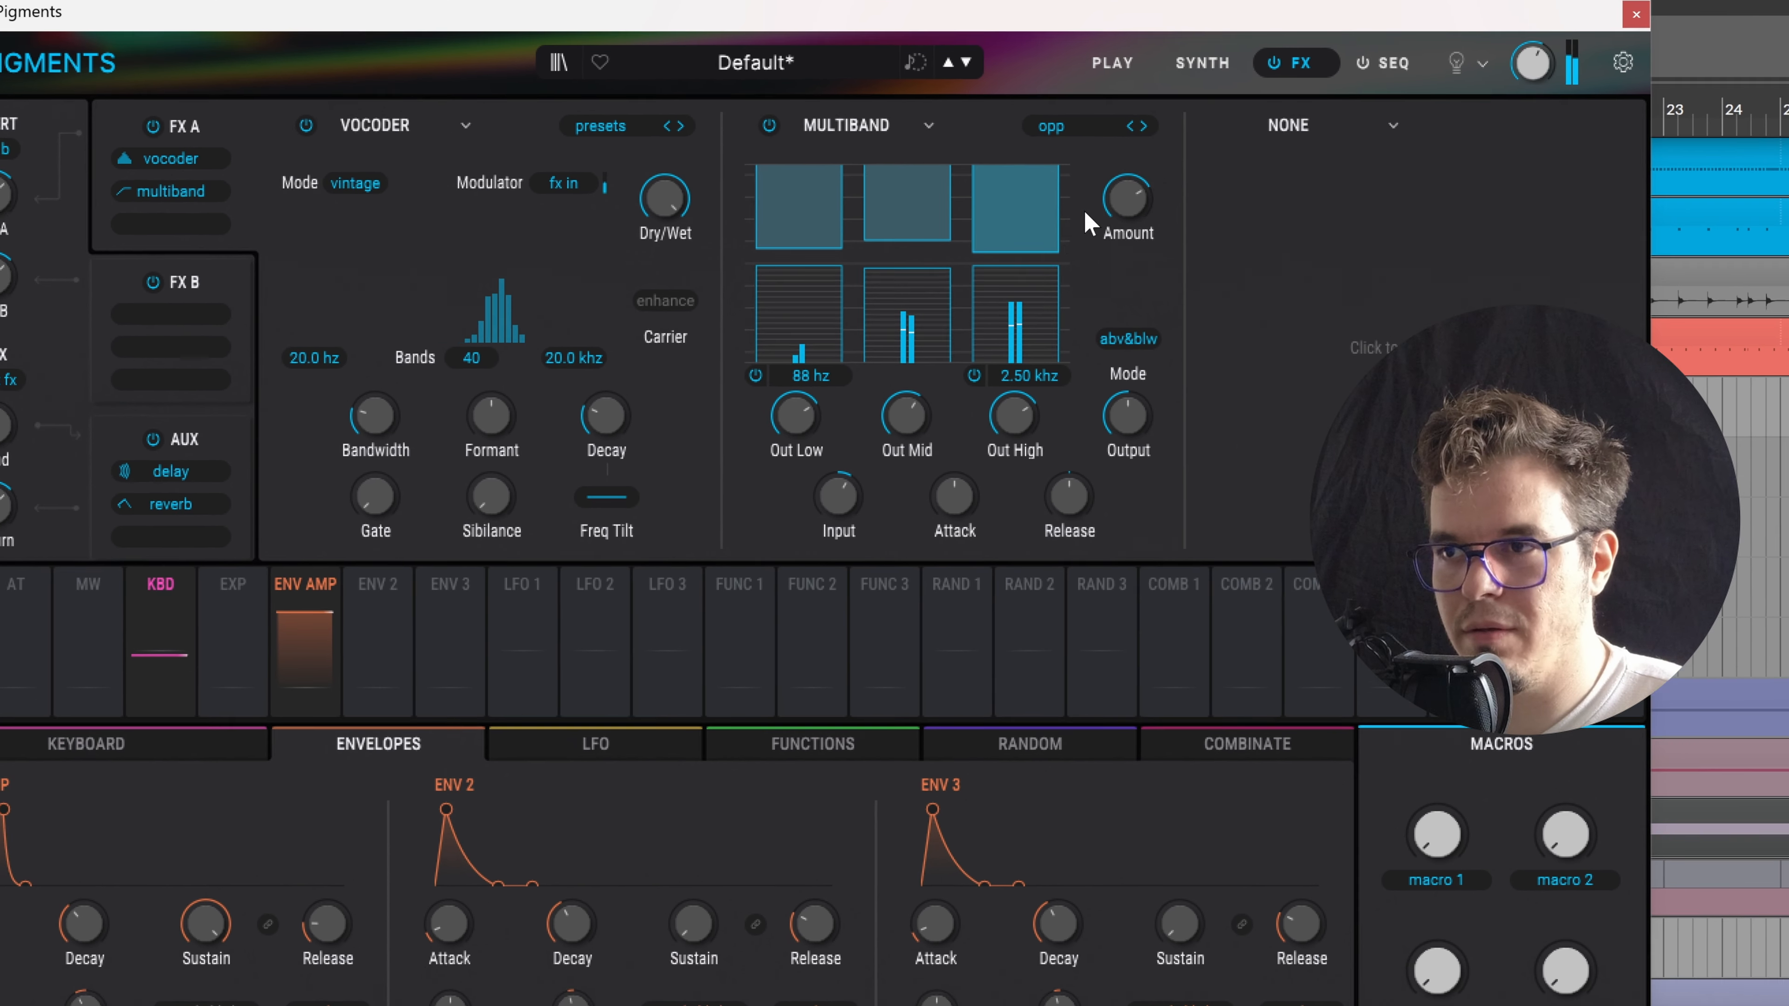
{"action": "left_click_drag", "start_coordinate": [884, 150], "coordinate": [884, 144]}
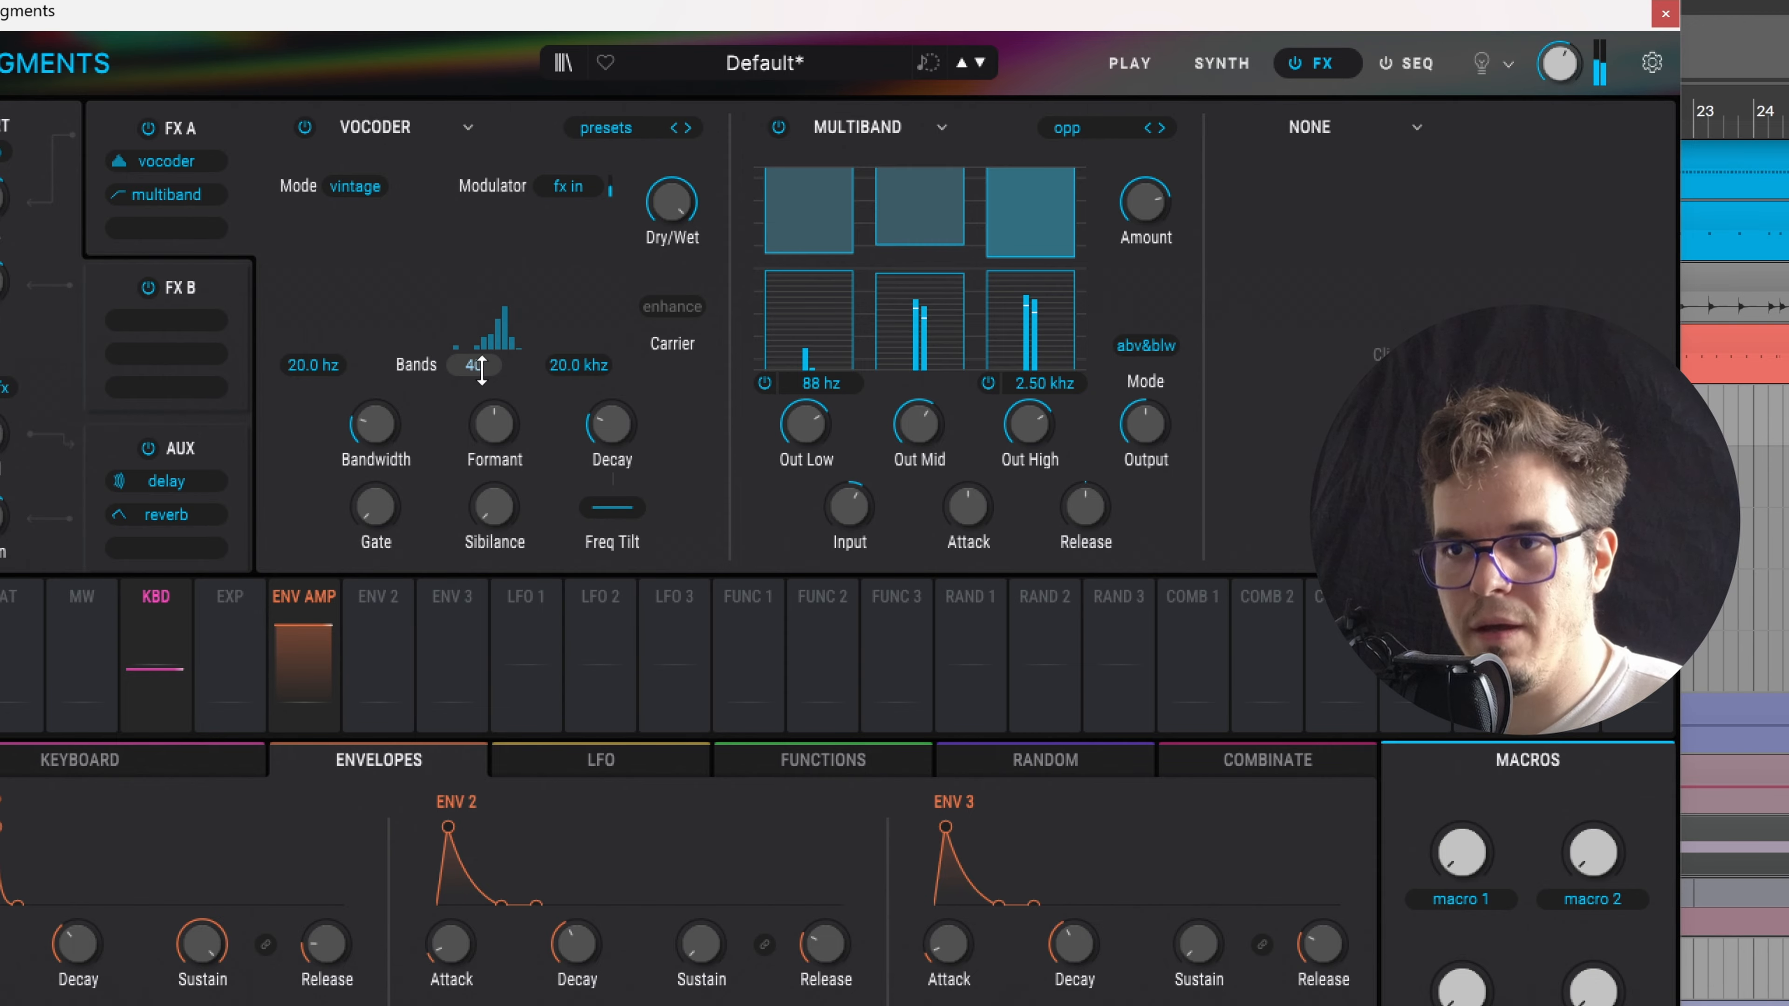
Try other vocoder band counts, keep 40, and lower the vocoder's Bandwidth to its minimum
{"action": "left_click_drag", "start_coordinate": [473, 365], "coordinate": [474, 321]}
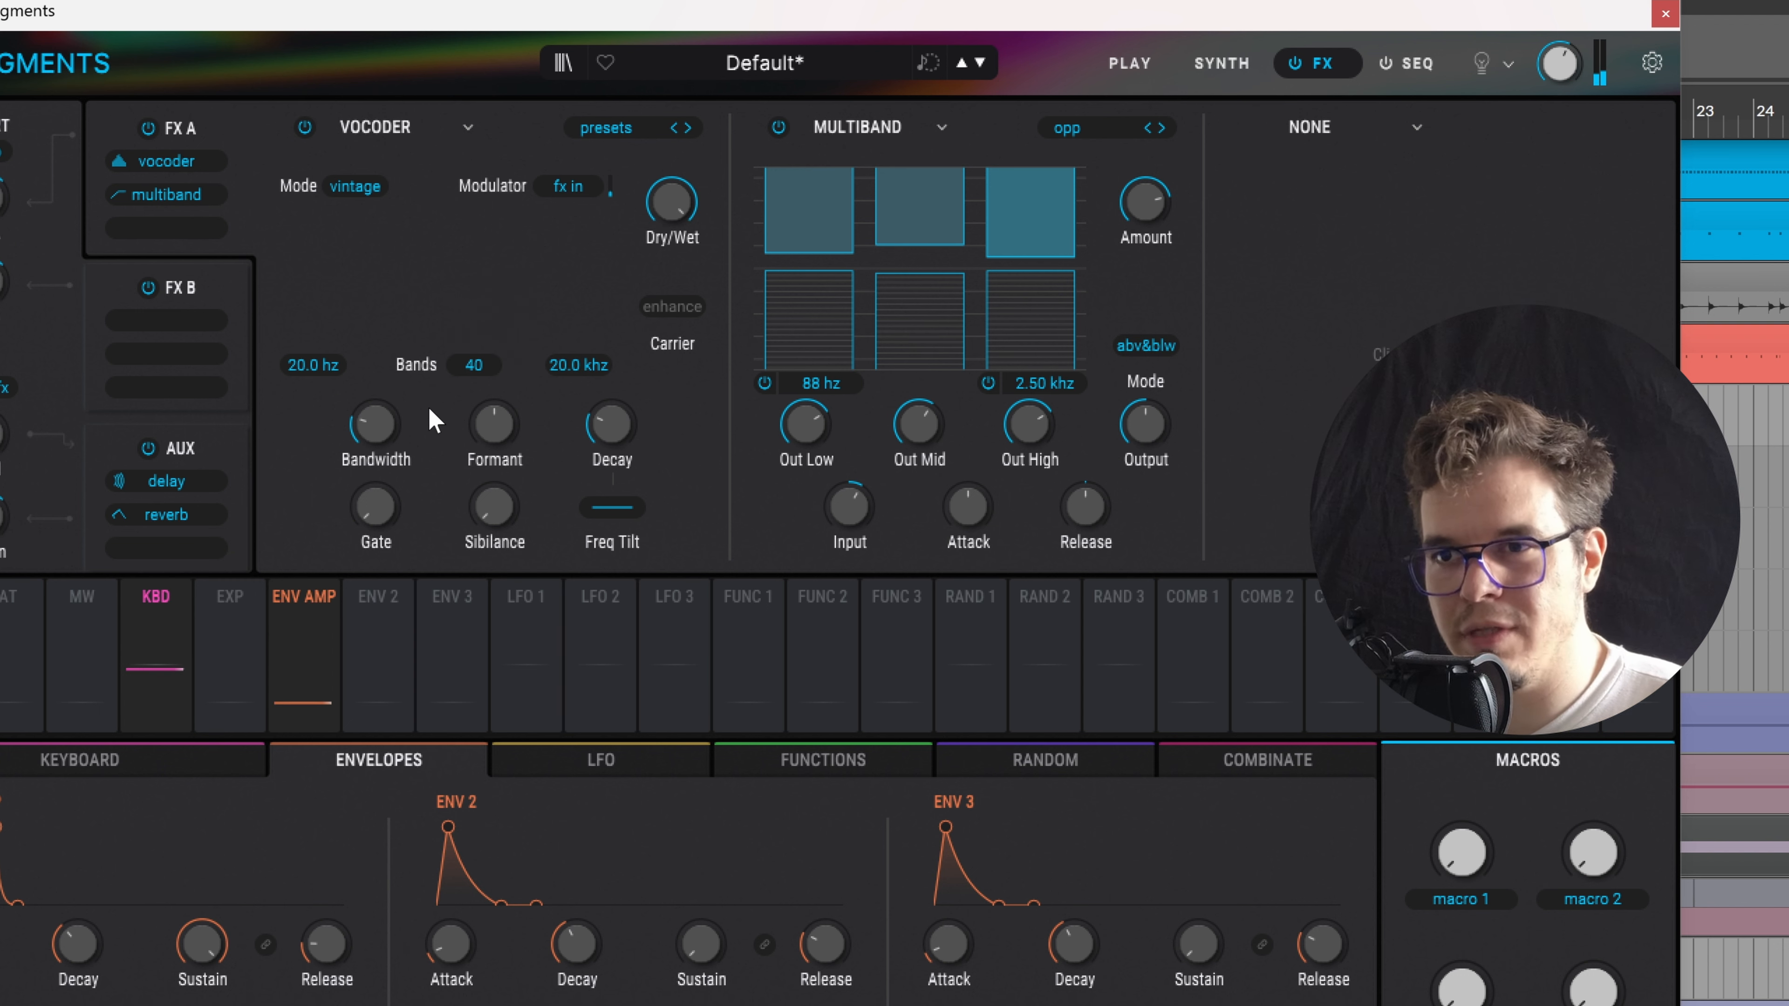
{"action": "mouse_move", "coordinate": [386, 433]}
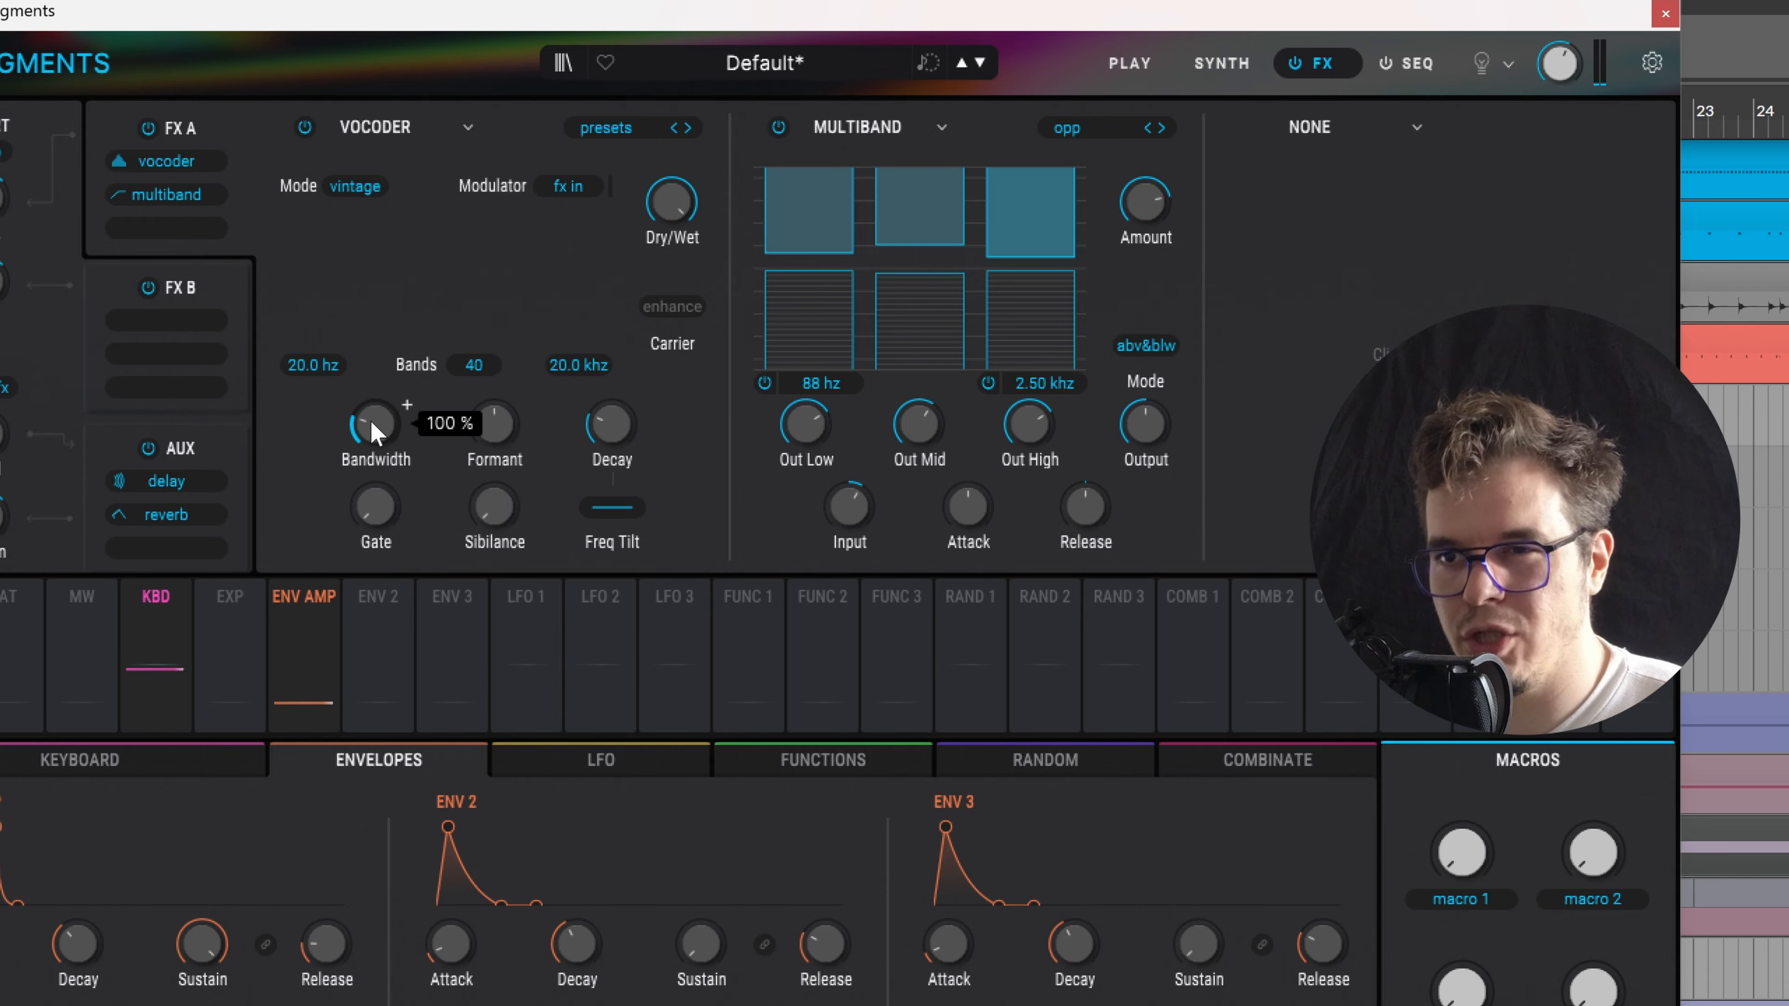
{"action": "mouse_move", "coordinate": [373, 432]}
{"action": "left_mouse_down"}
{"action": "mouse_move", "coordinate": [373, 495]}
{"action": "mouse_move", "coordinate": [374, 391]}
{"action": "mouse_move", "coordinate": [373, 496]}
{"action": "mouse_move", "coordinate": [373, 420]}
{"action": "mouse_move", "coordinate": [373, 495]}
{"action": "mouse_move", "coordinate": [363, 451]}
{"action": "left_mouse_up"}
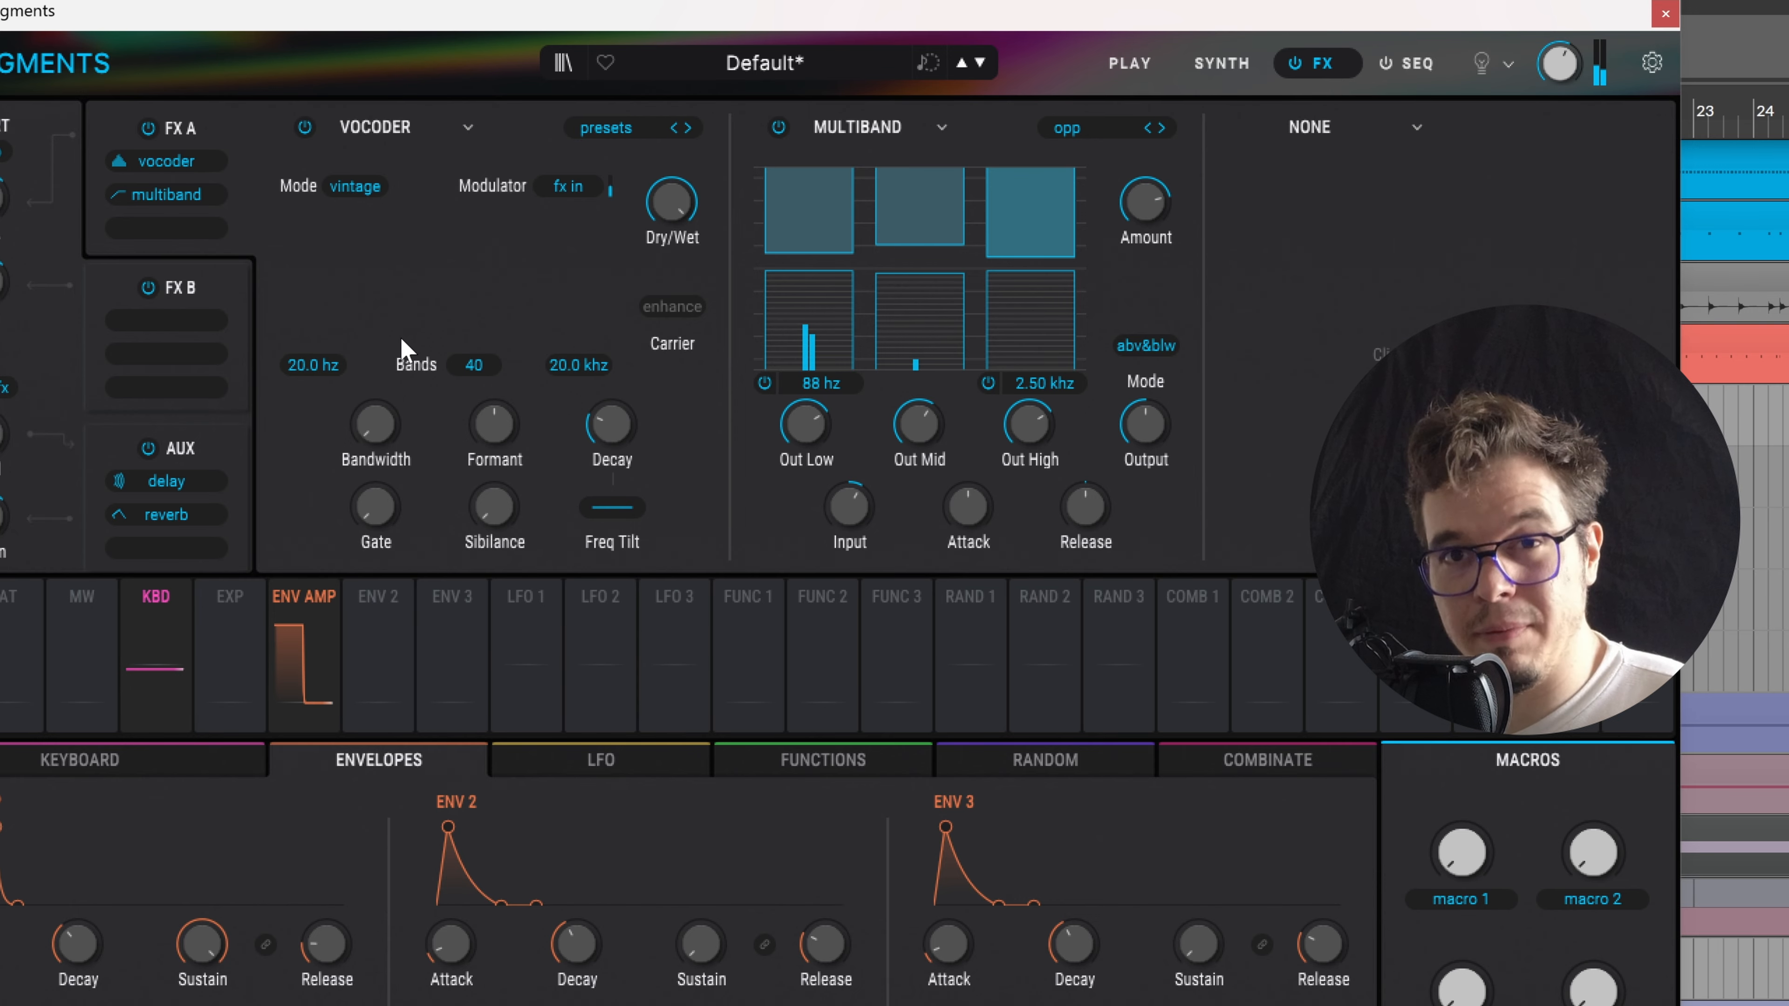
Try the vocoder's Modern and Dirty modes, then return it to Vintage
{"action": "left_click", "coordinate": [358, 187]}
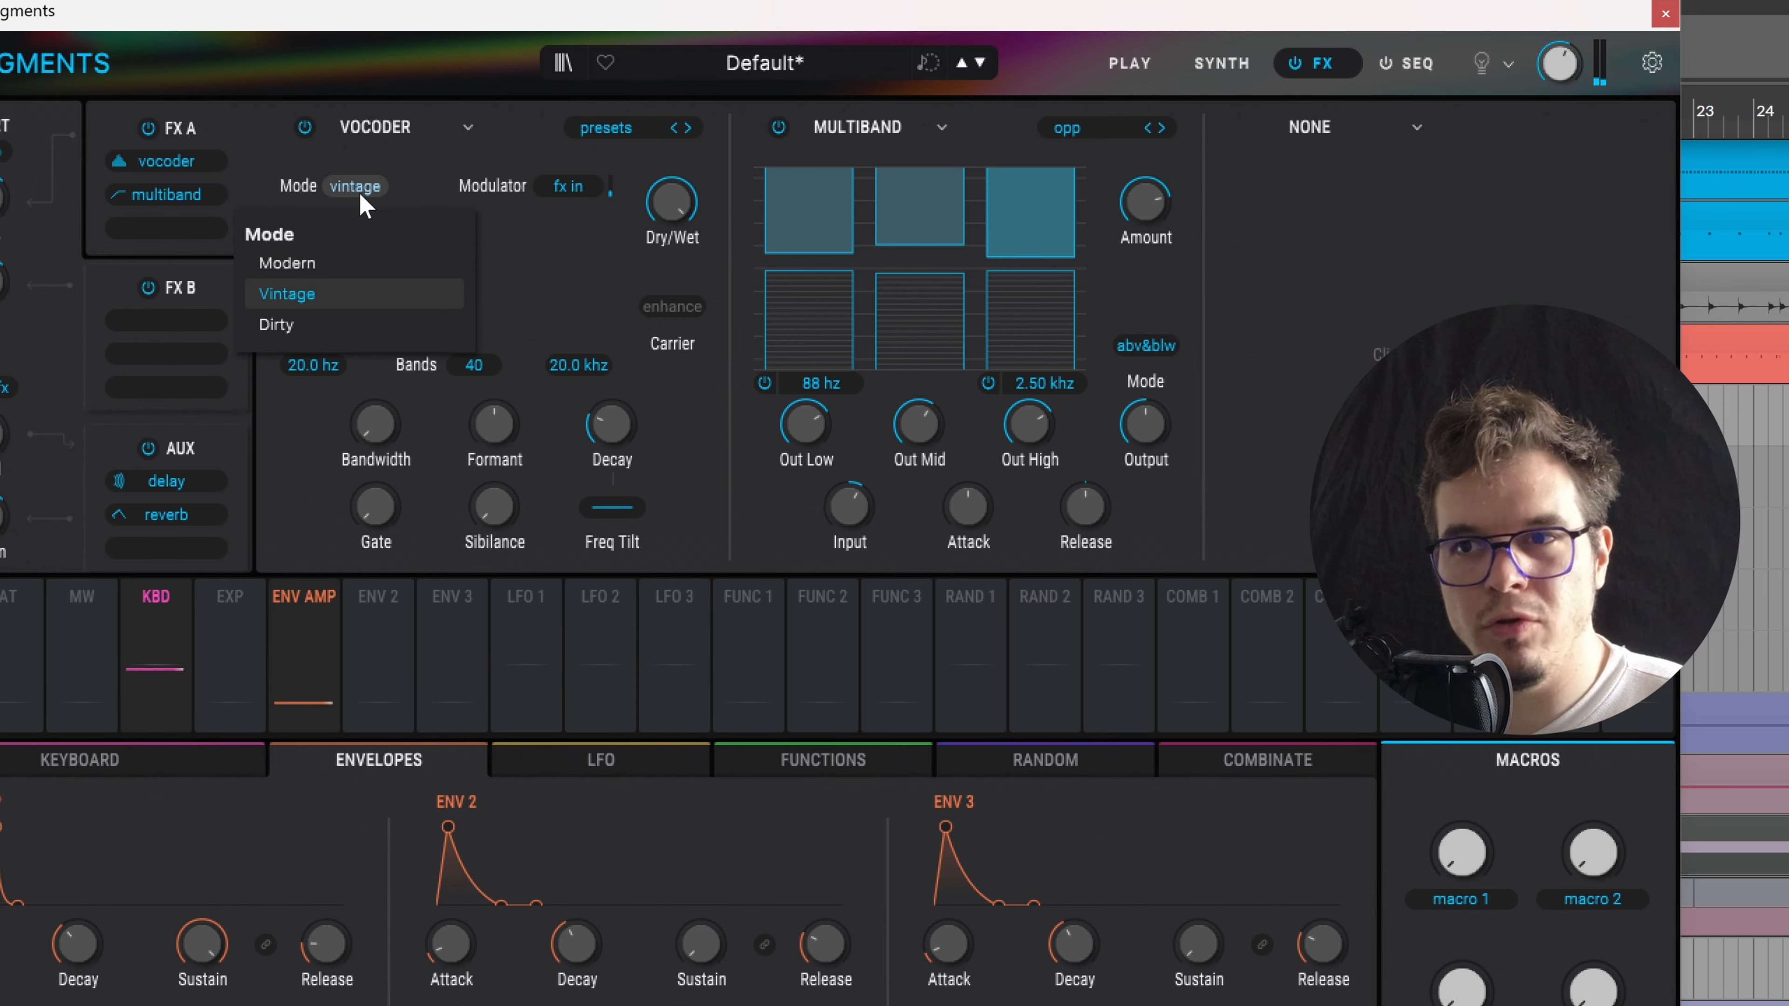
{"action": "left_click", "coordinate": [350, 264]}
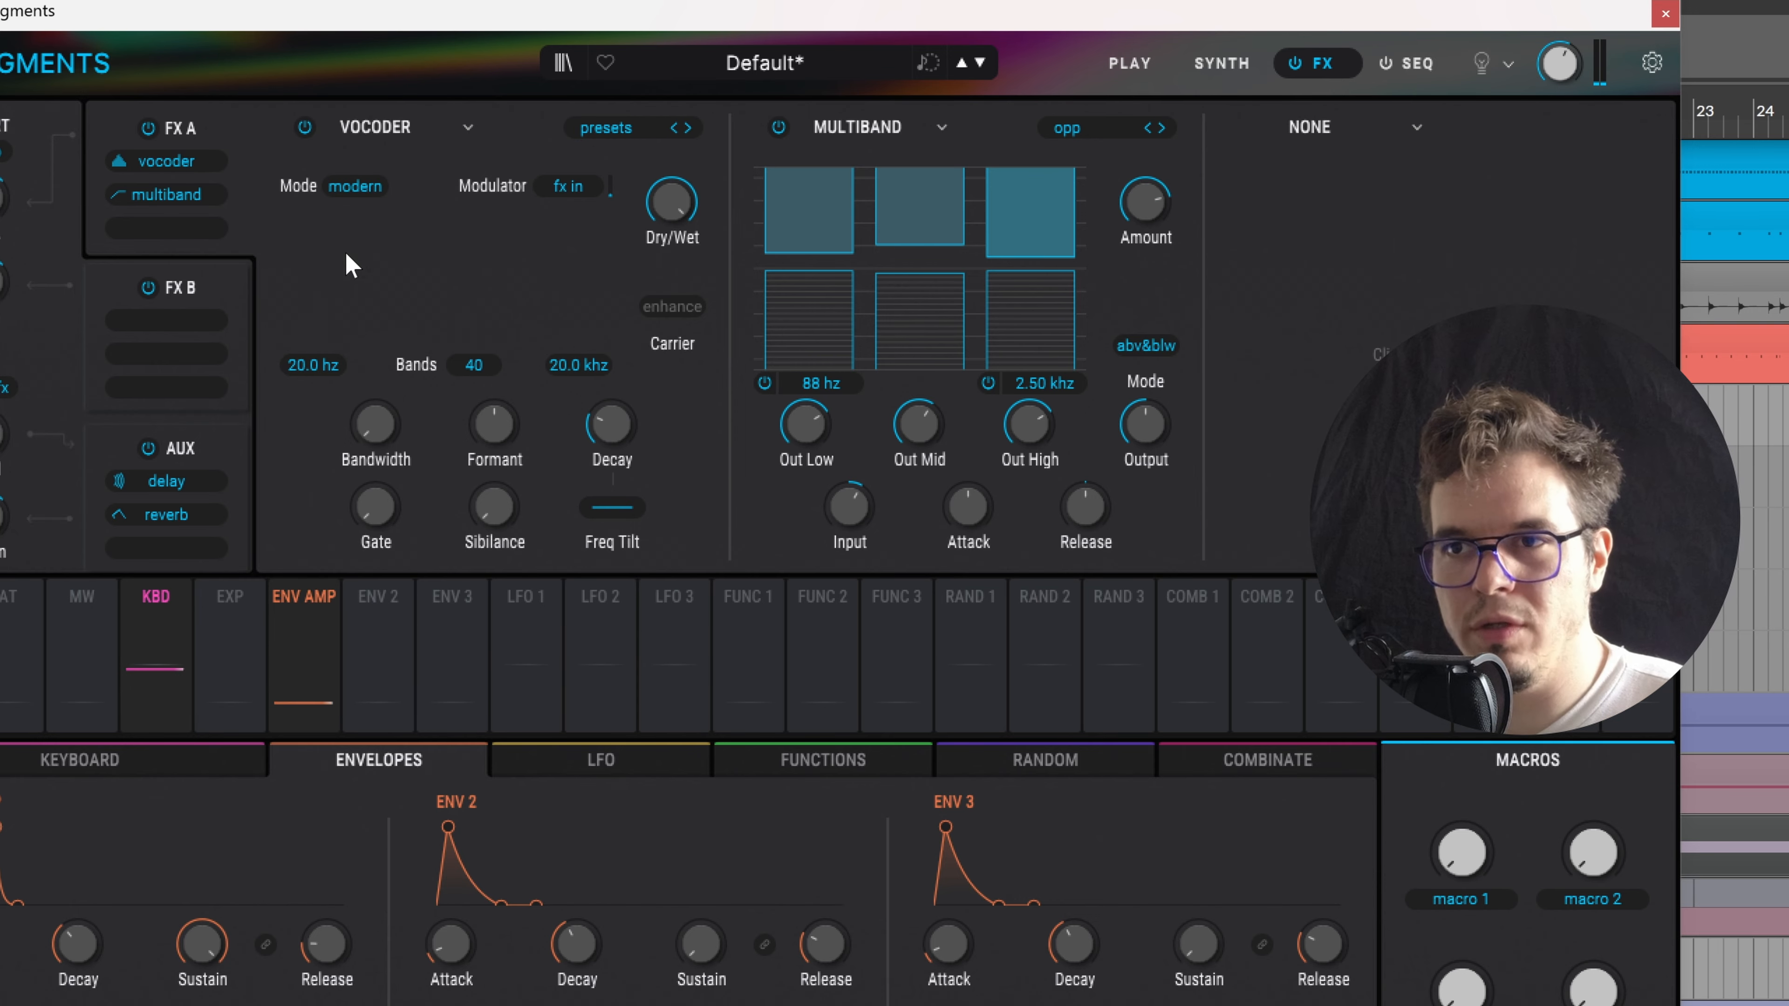
{"action": "left_click", "coordinate": [358, 187]}
{"action": "left_click", "coordinate": [366, 321]}
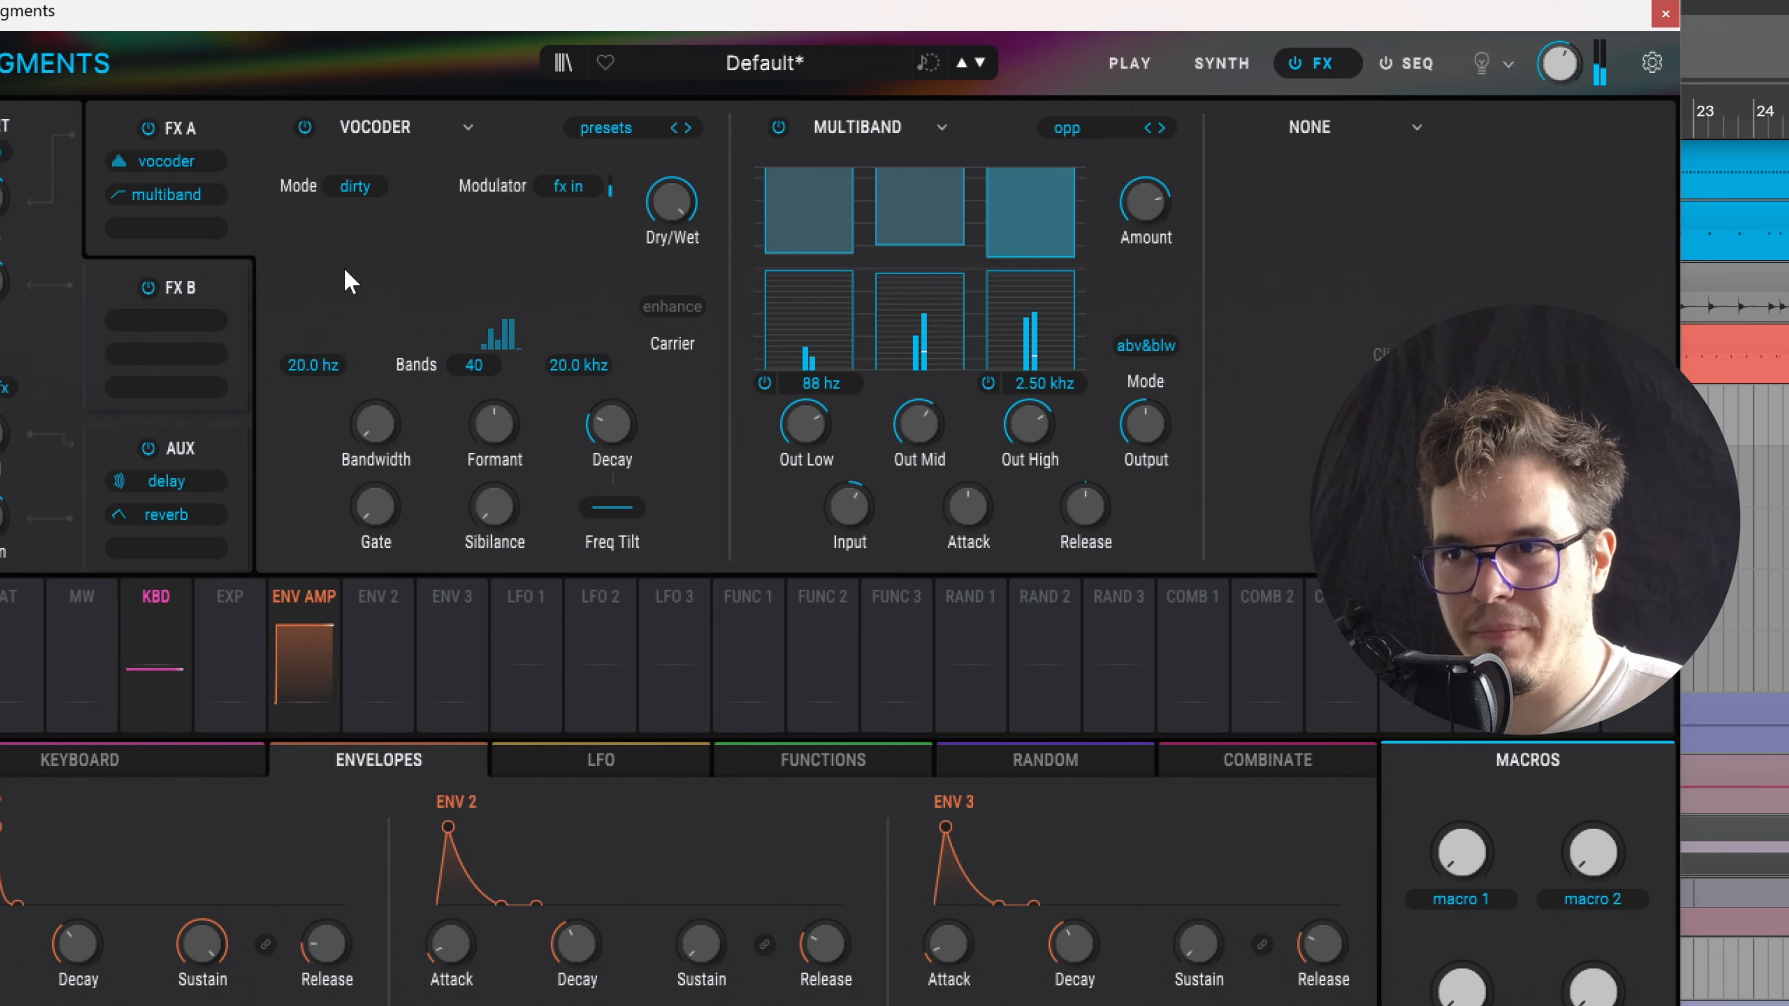
{"action": "left_click", "coordinate": [359, 189]}
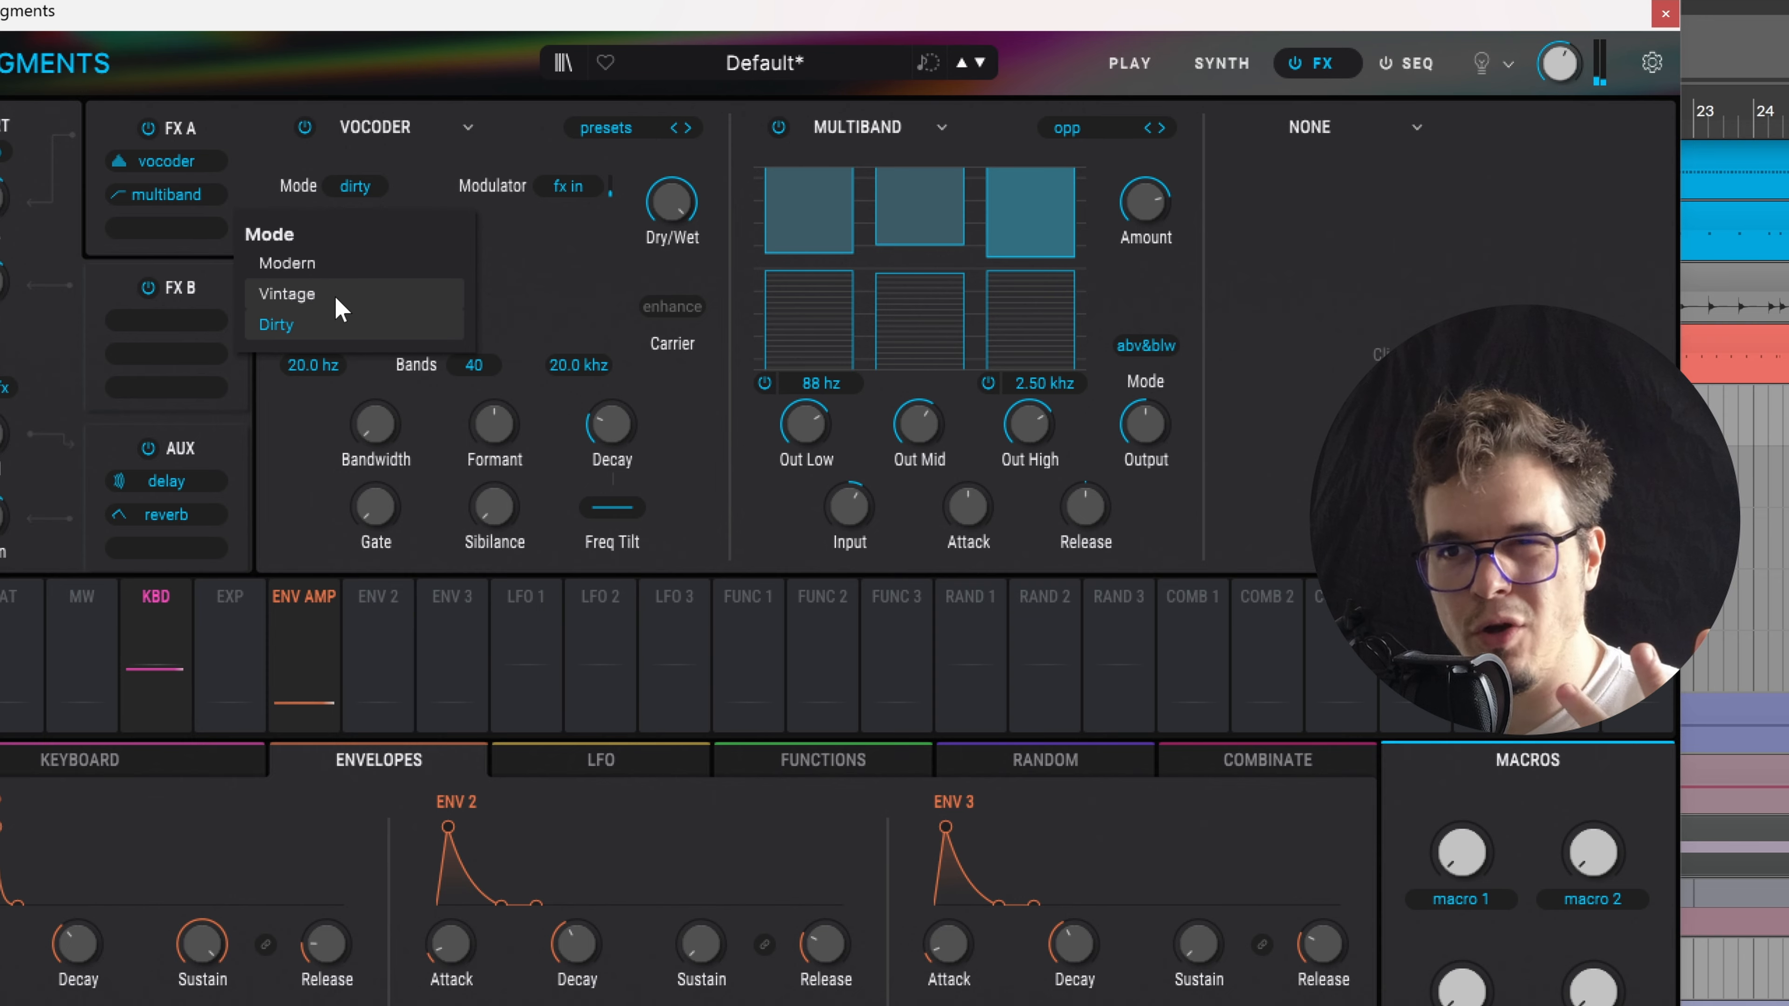
{"action": "left_click", "coordinate": [336, 308]}
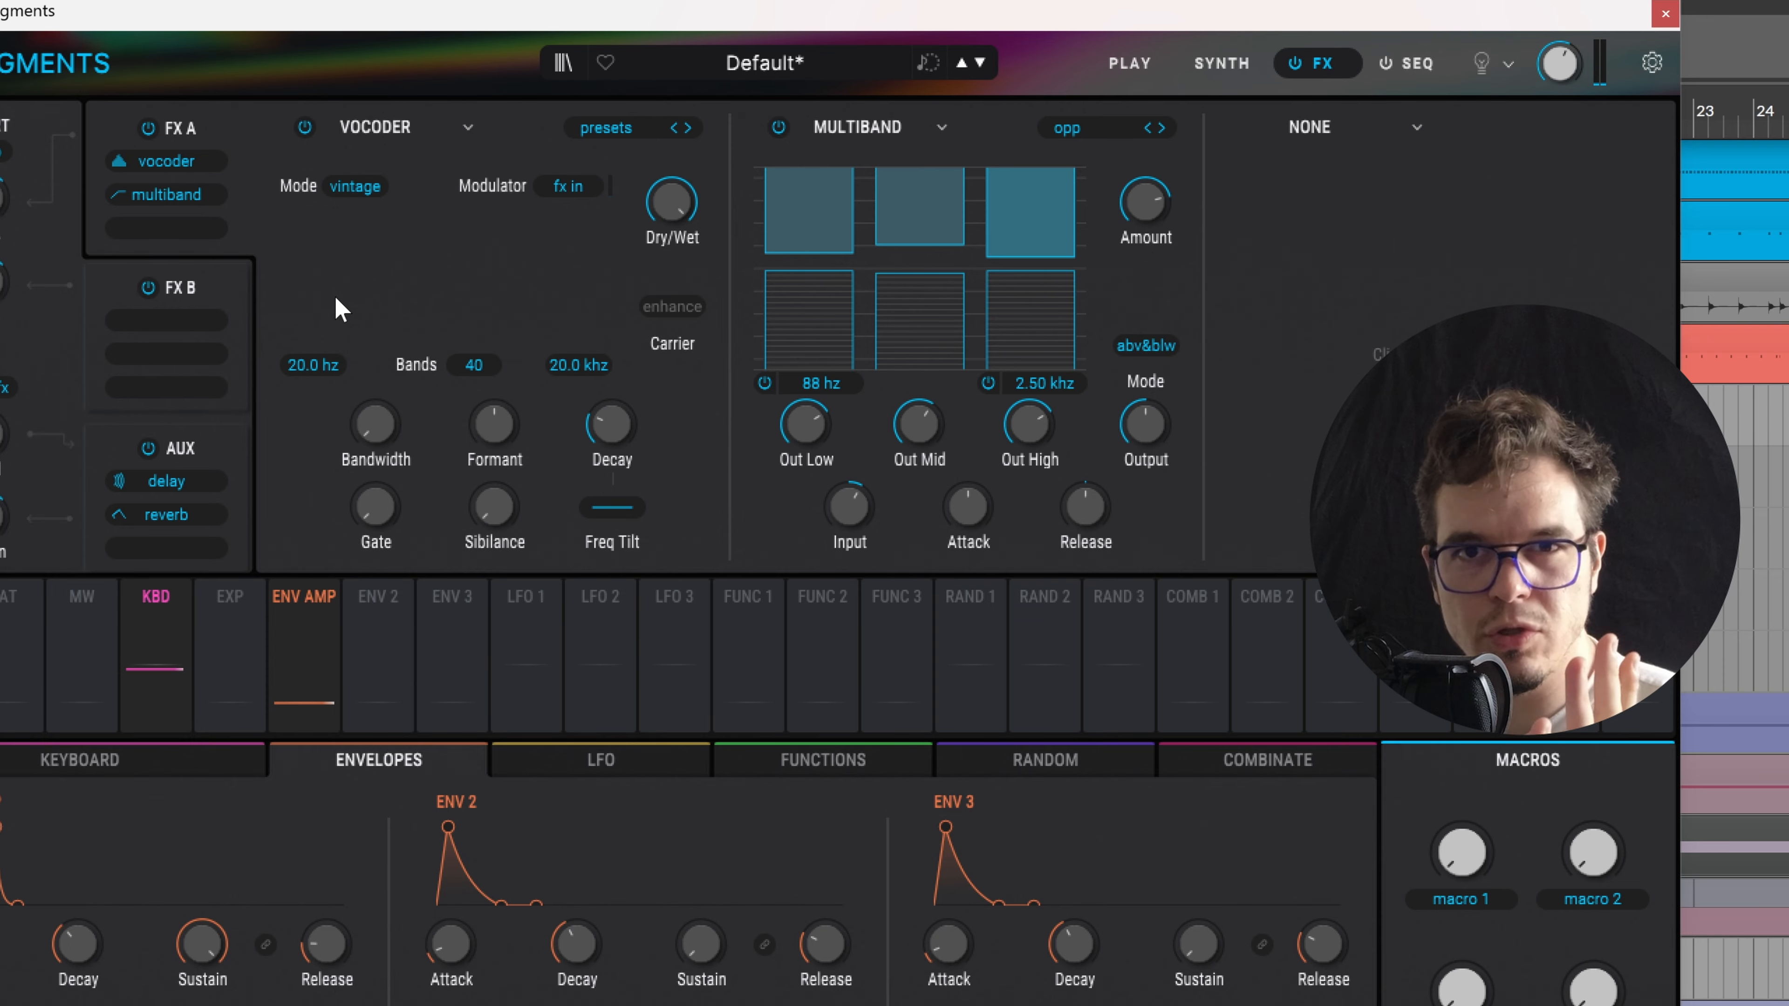
{"action": "left_click", "coordinate": [345, 187]}
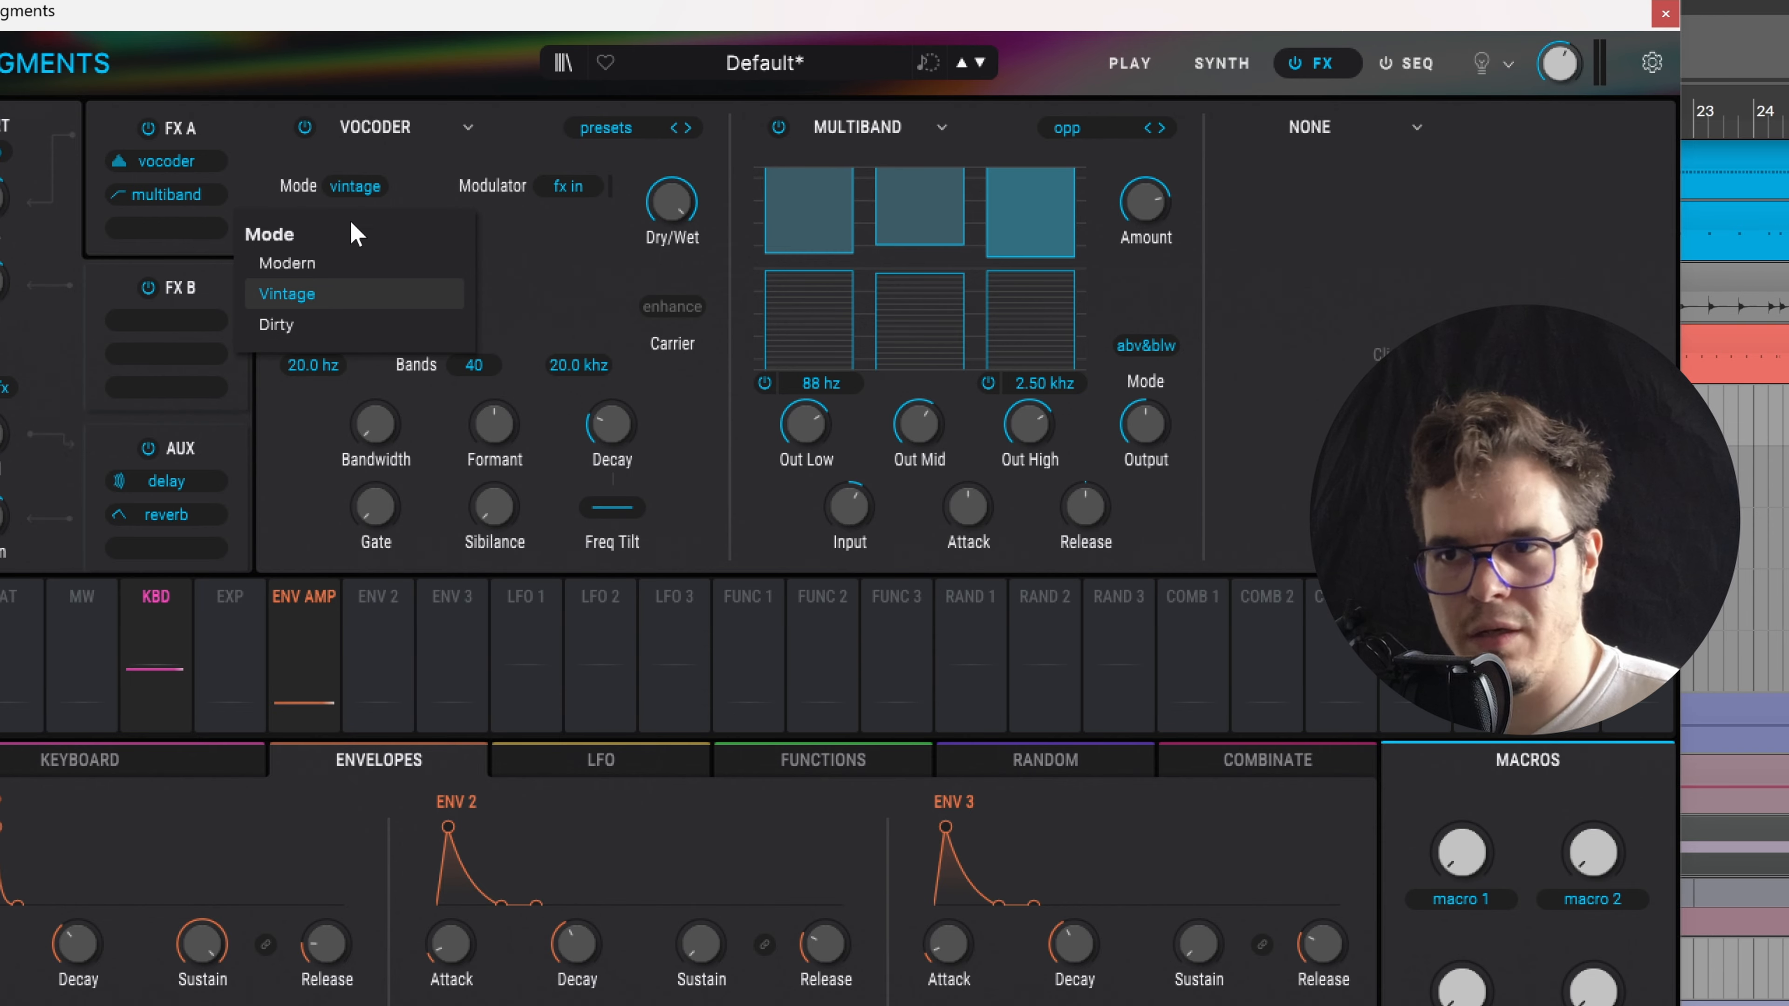
{"action": "left_click", "coordinate": [342, 194]}
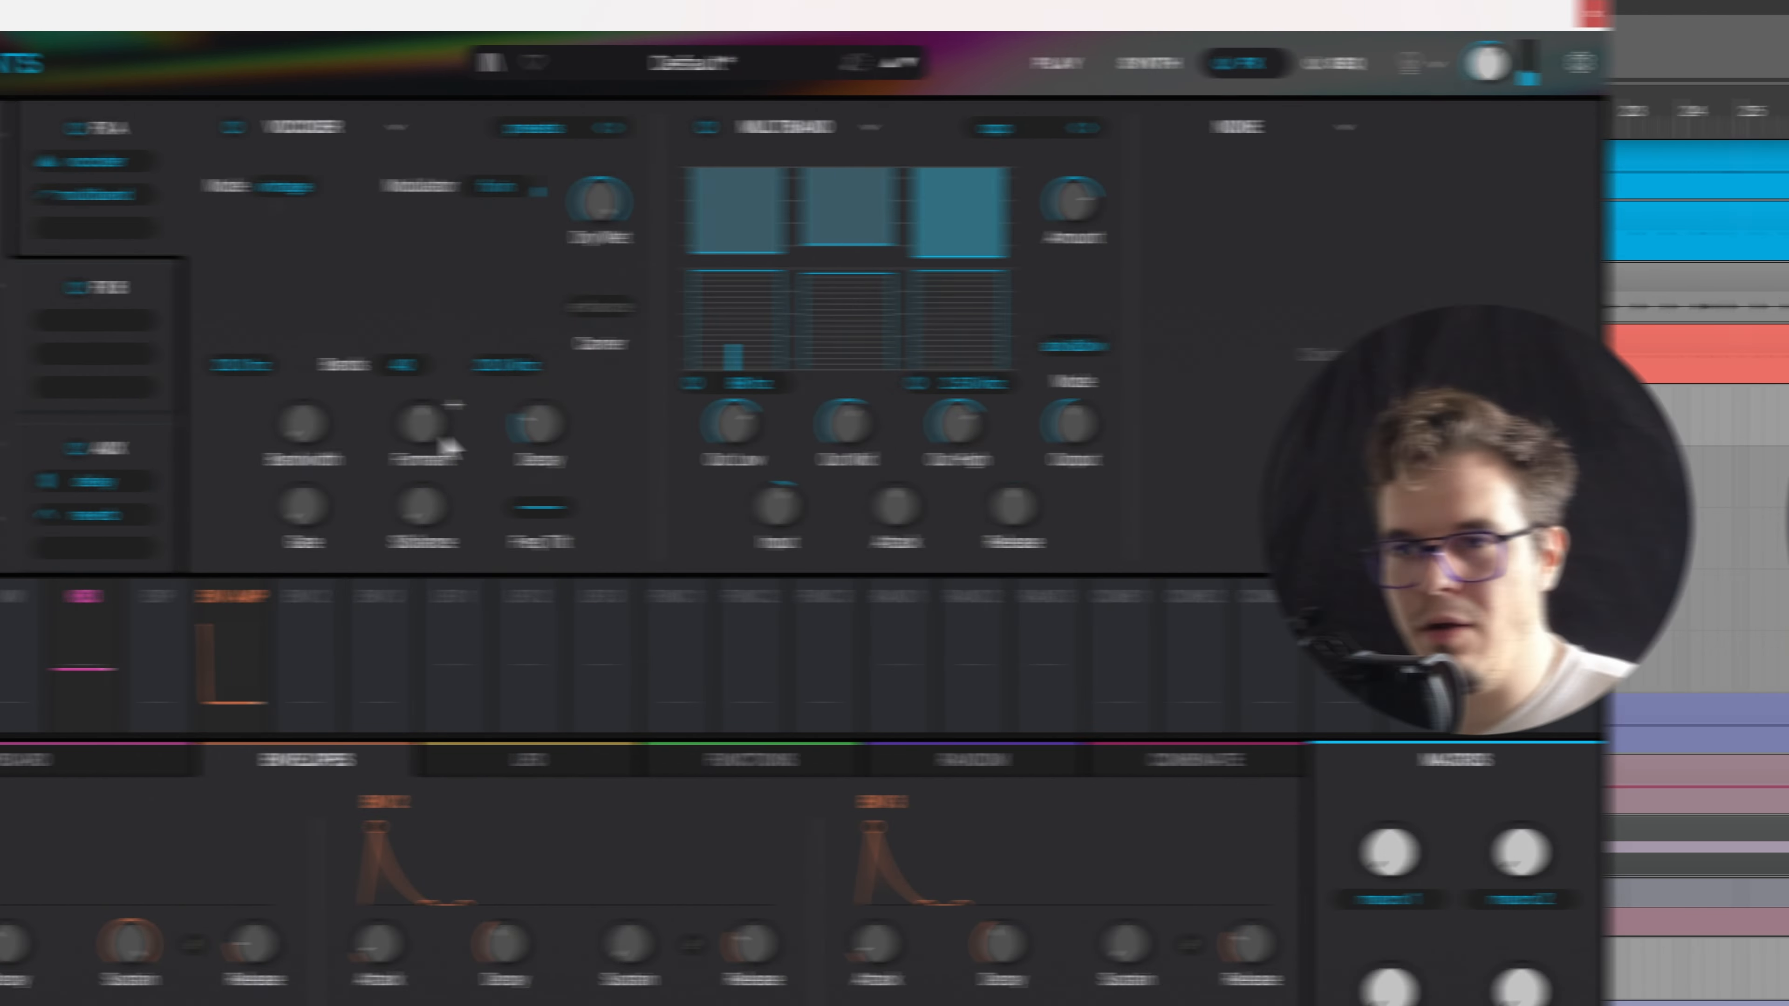
Try shifting the vocoder's Formant, return it to 0.00 st, and raise the Multiband's Output
{"action": "mouse_move", "coordinate": [503, 431]}
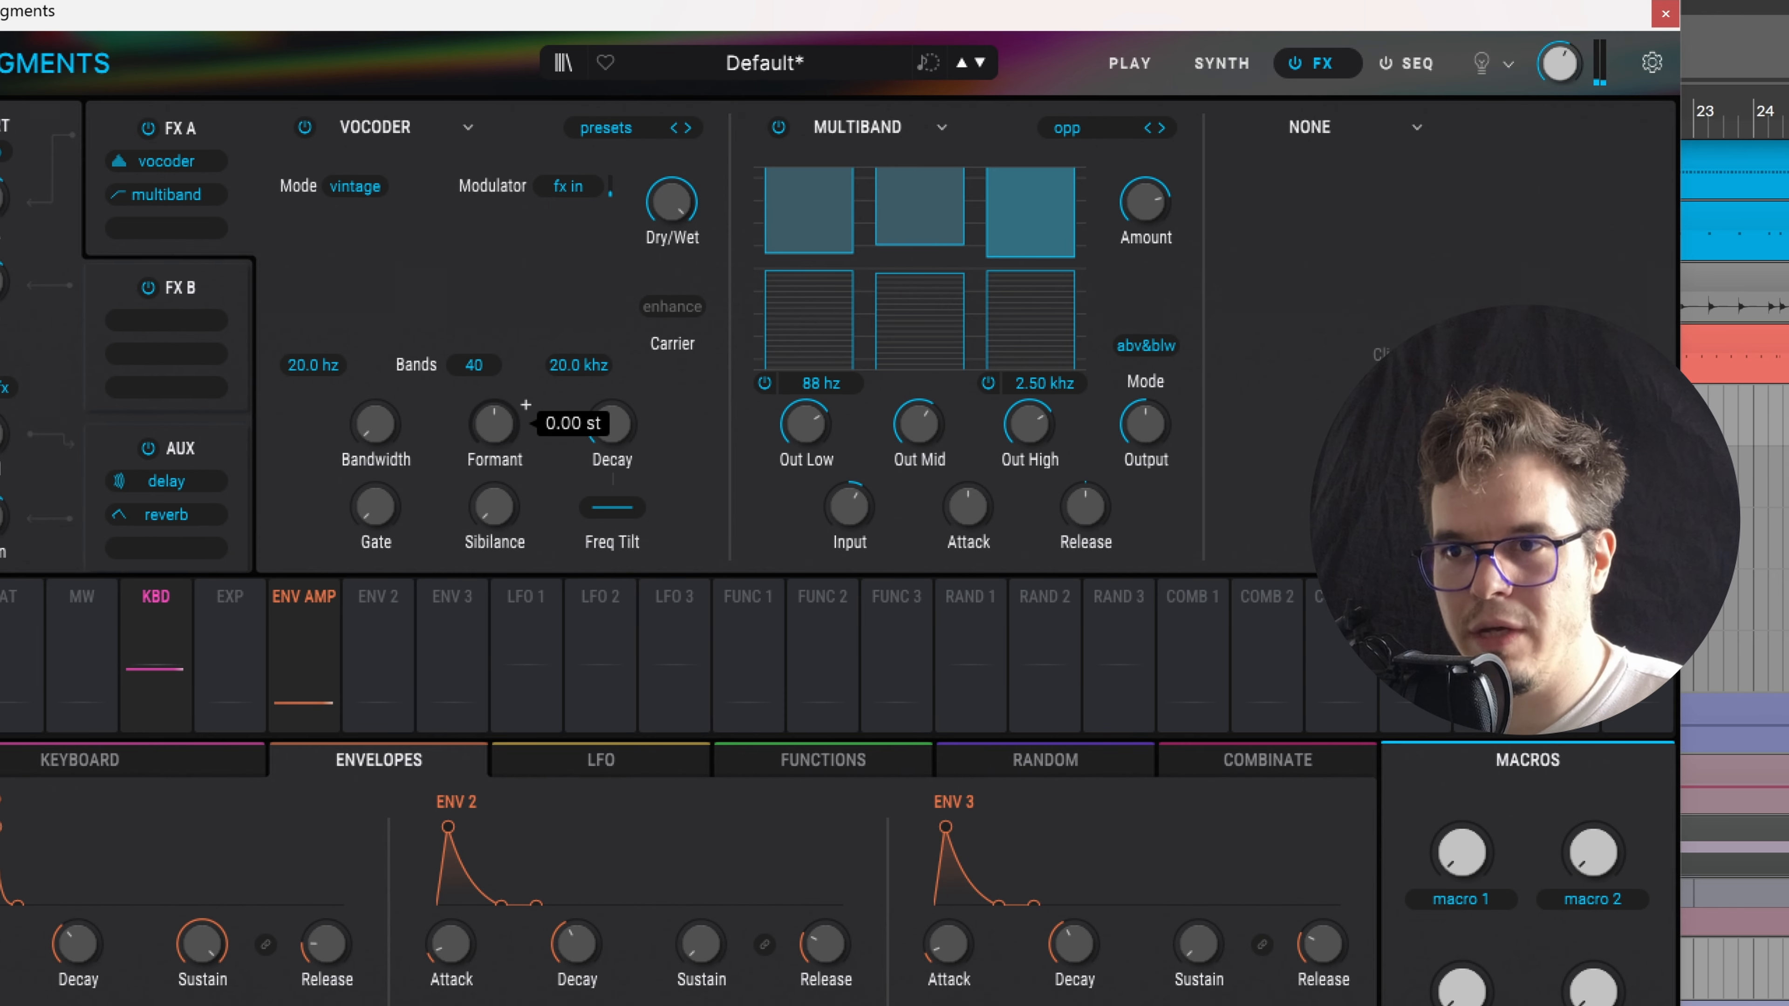
{"action": "mouse_move", "coordinate": [493, 427]}
{"action": "left_mouse_down"}
{"action": "mouse_move", "coordinate": [493, 338]}
{"action": "mouse_move", "coordinate": [493, 522]}
{"action": "mouse_move", "coordinate": [491, 340]}
{"action": "mouse_move", "coordinate": [491, 491]}
{"action": "mouse_move", "coordinate": [491, 340]}
{"action": "mouse_move", "coordinate": [506, 445]}
{"action": "left_mouse_up"}
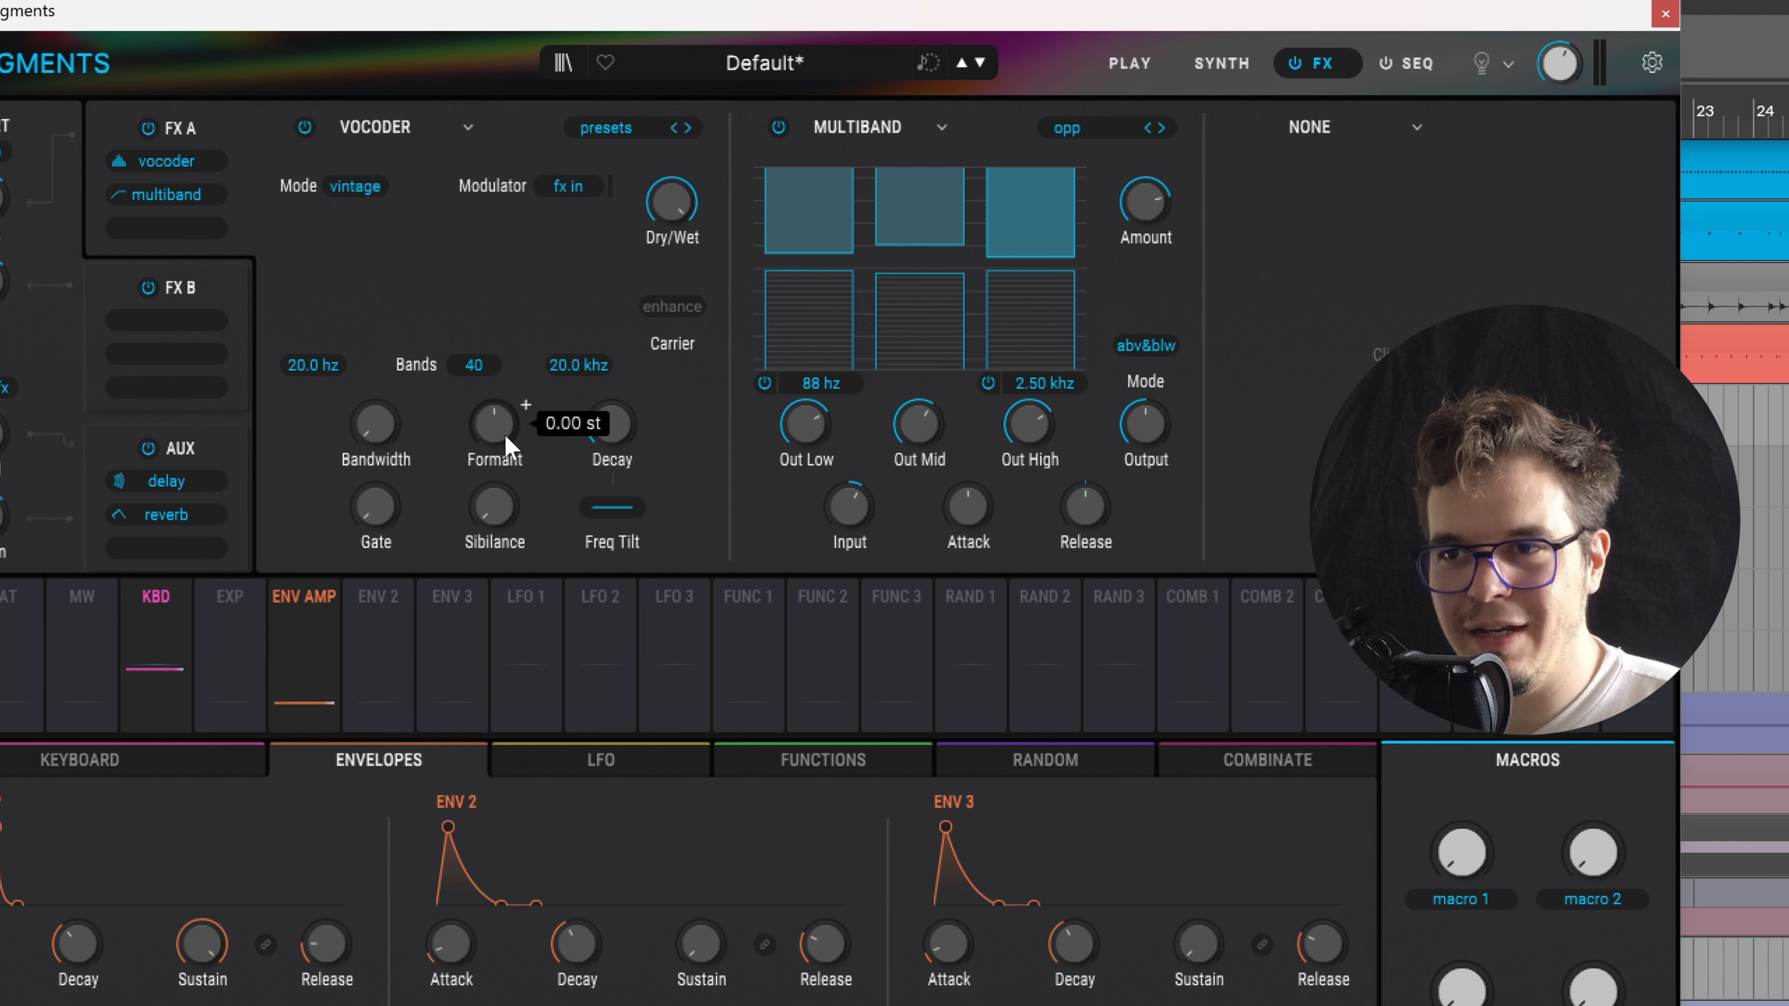
{"action": "left_click_drag", "start_coordinate": [1146, 424], "coordinate": [1146, 395]}
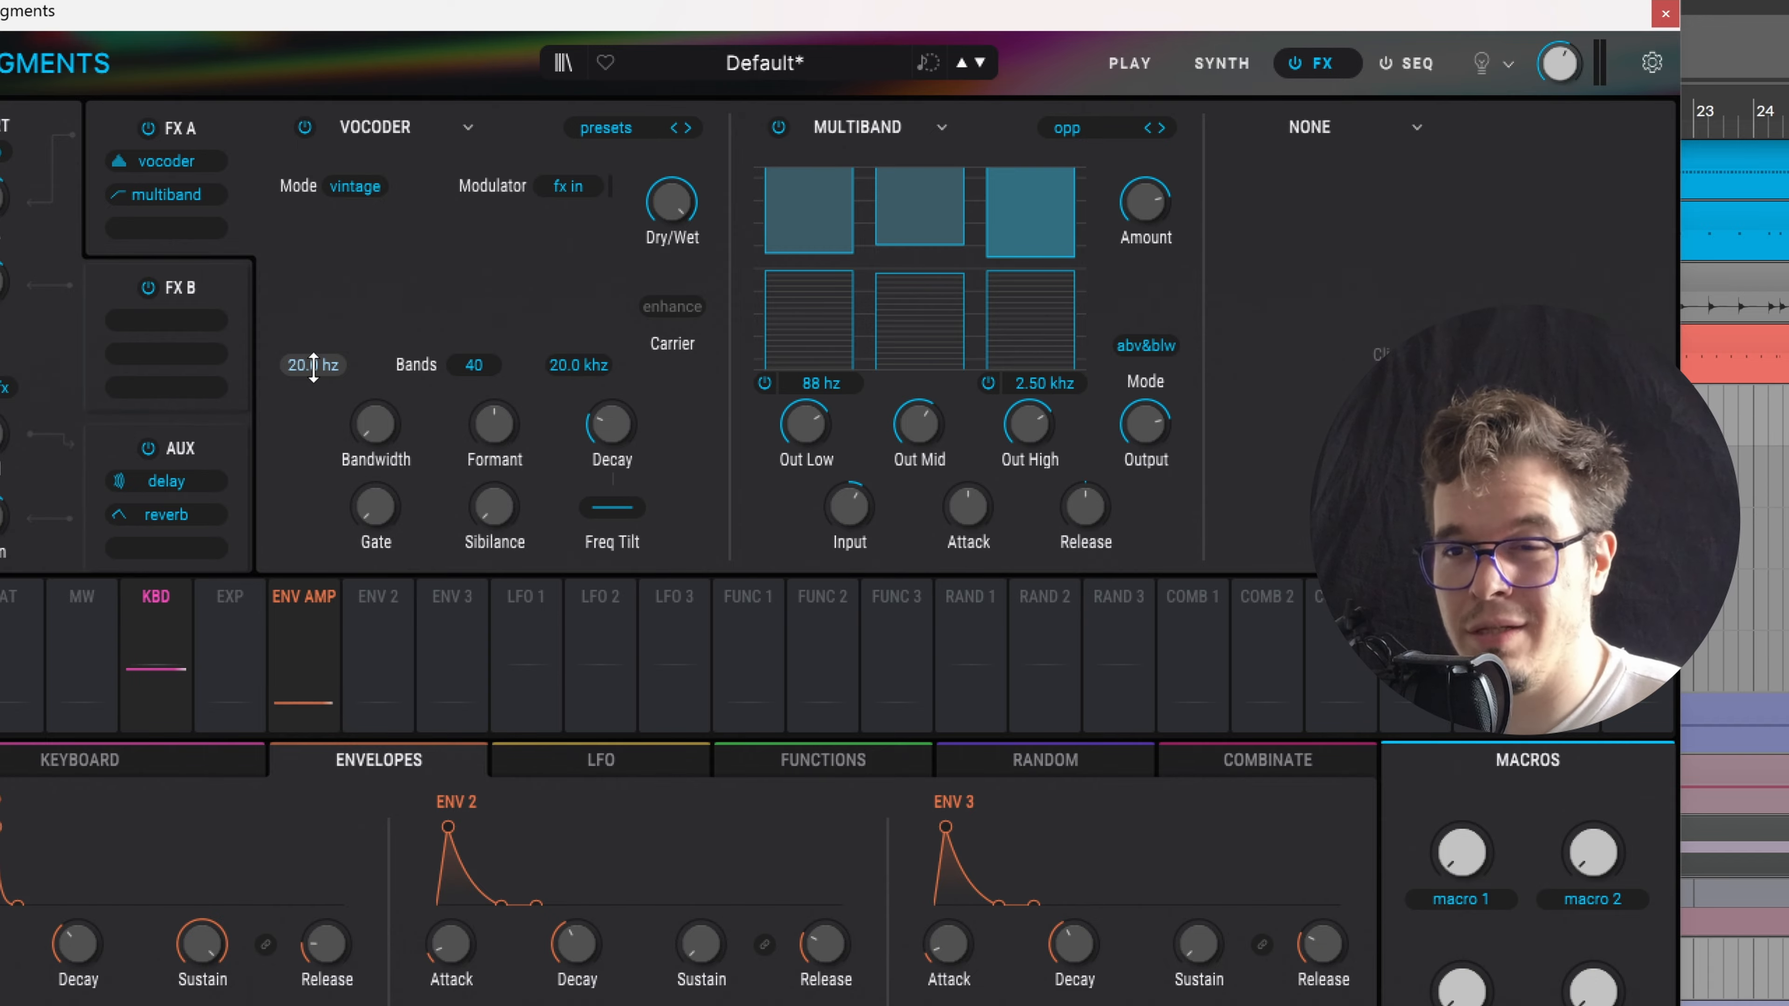
Modulate the vocoder's lower frequency bound with a smoothed random modulator set to a quarter-note rate and Sync trigger
{"action": "left_click_drag", "start_coordinate": [313, 367], "coordinate": [290, 440]}
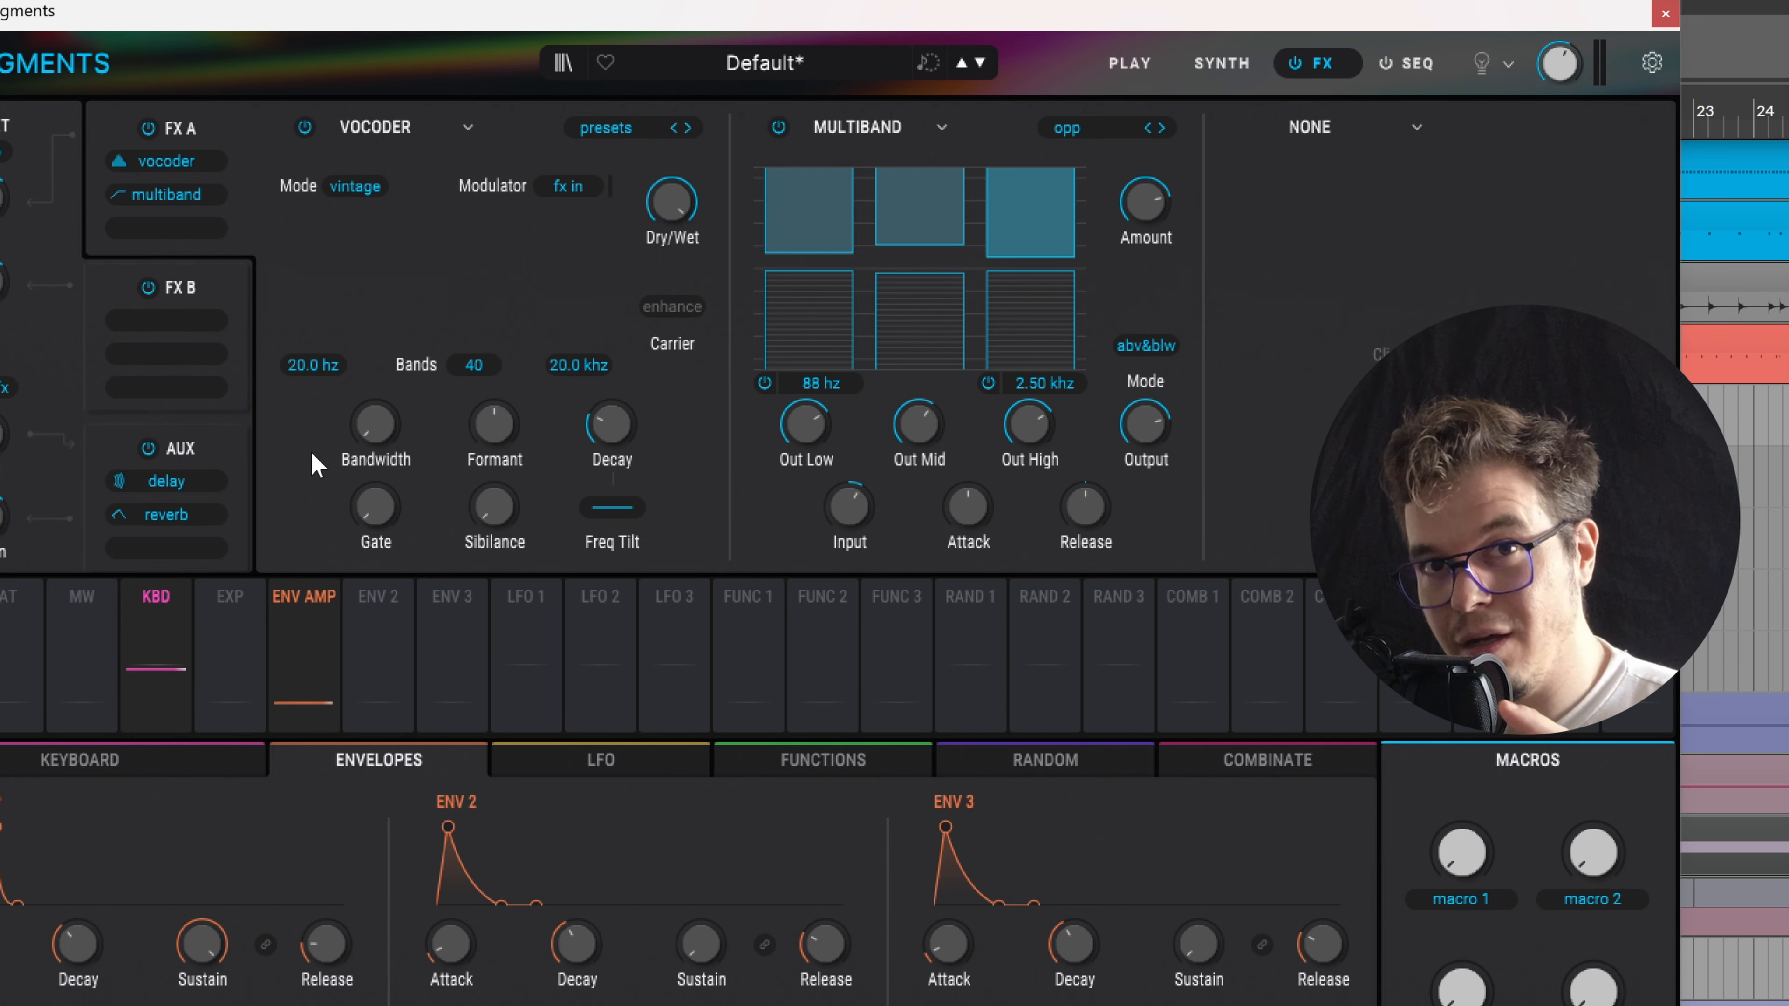
{"action": "left_click", "coordinate": [344, 692]}
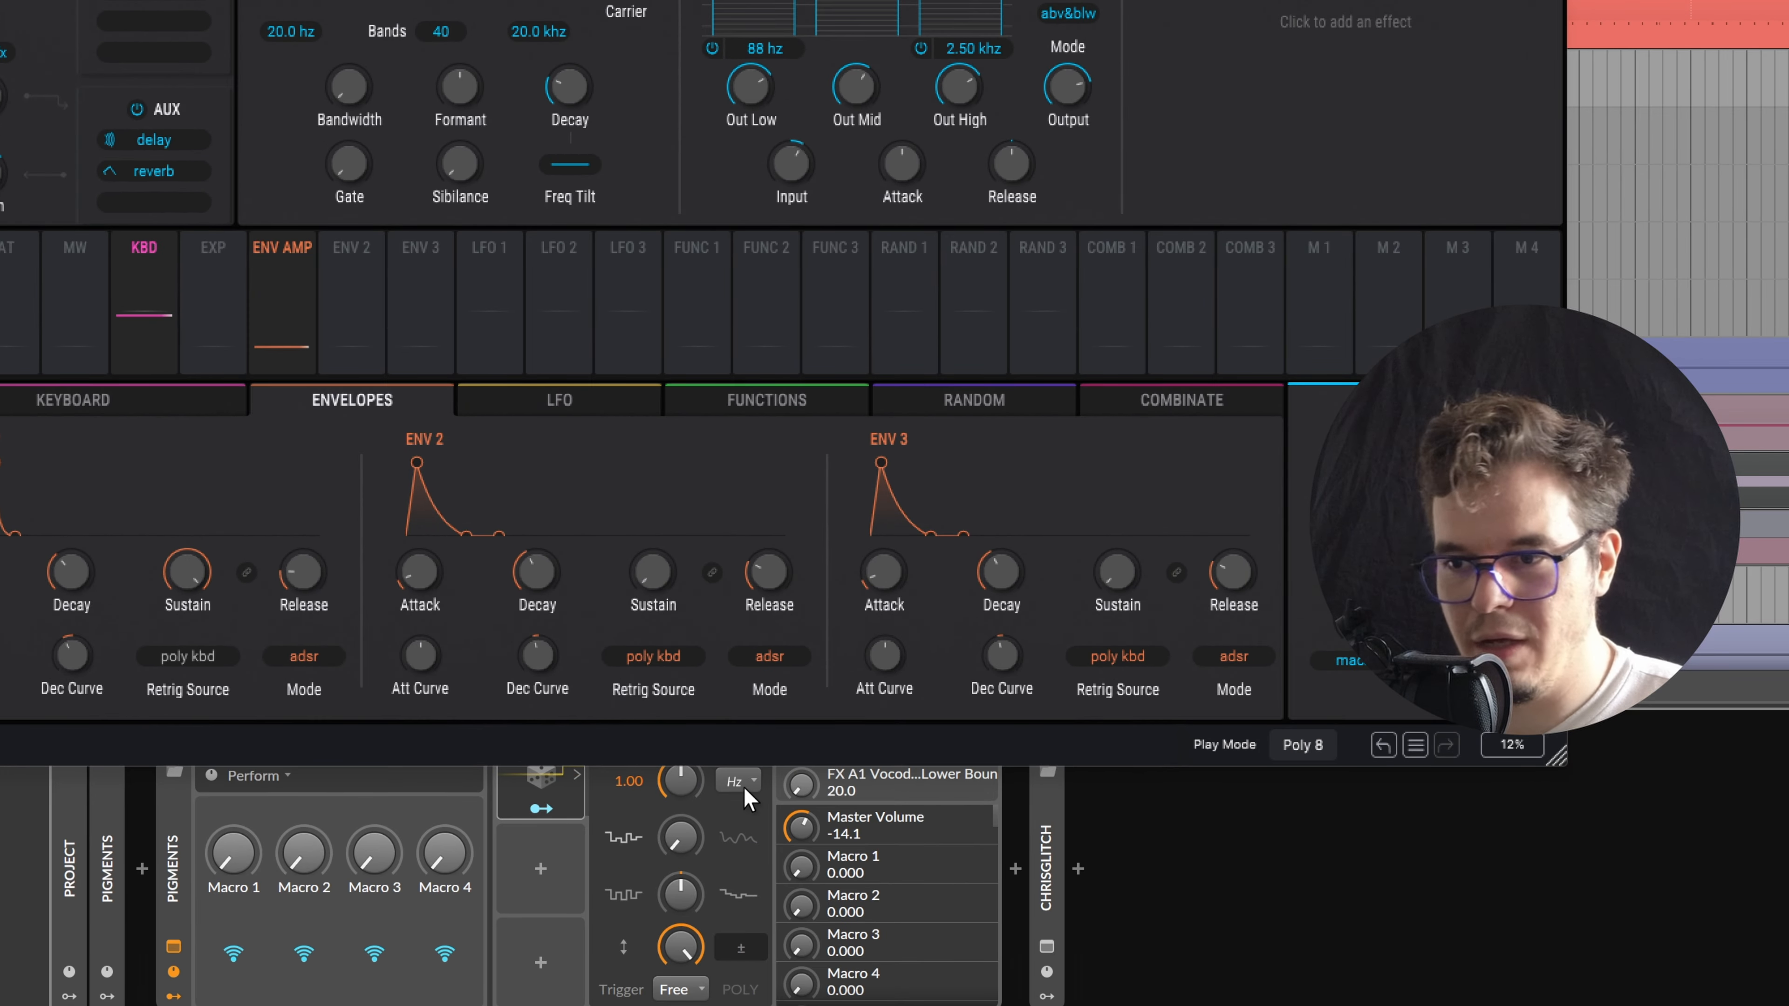
{"action": "left_click", "coordinate": [745, 790]}
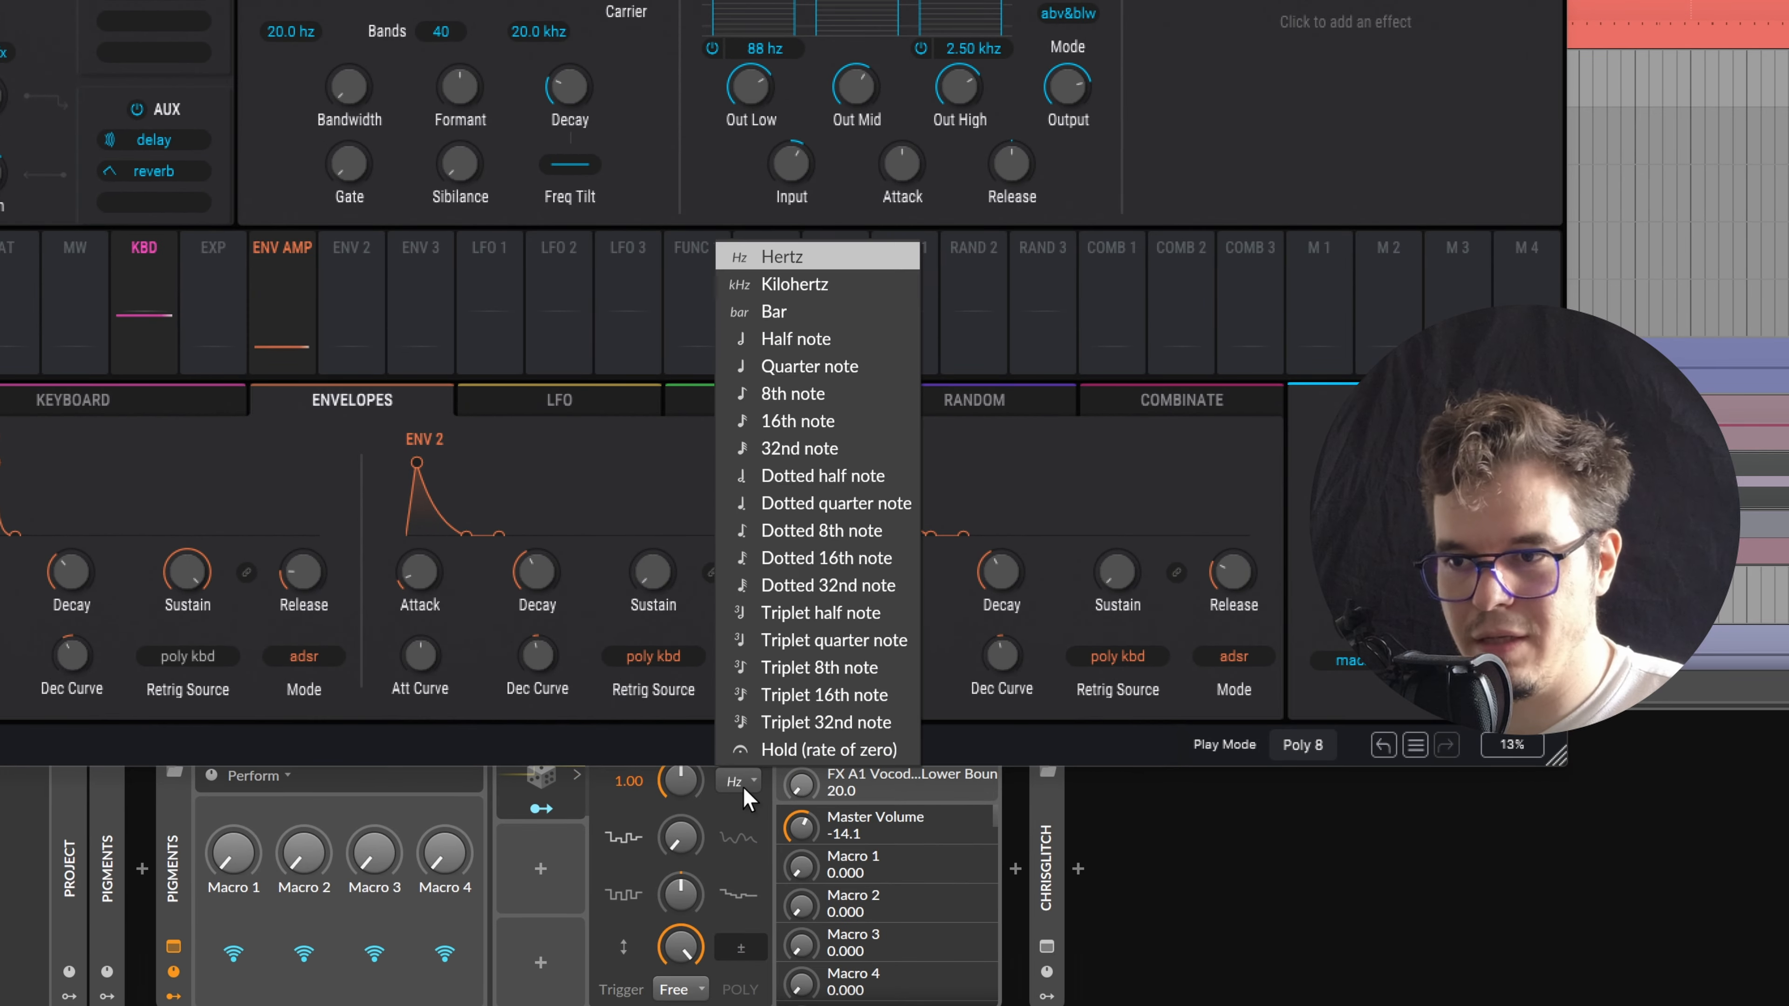
{"action": "left_click", "coordinate": [859, 365]}
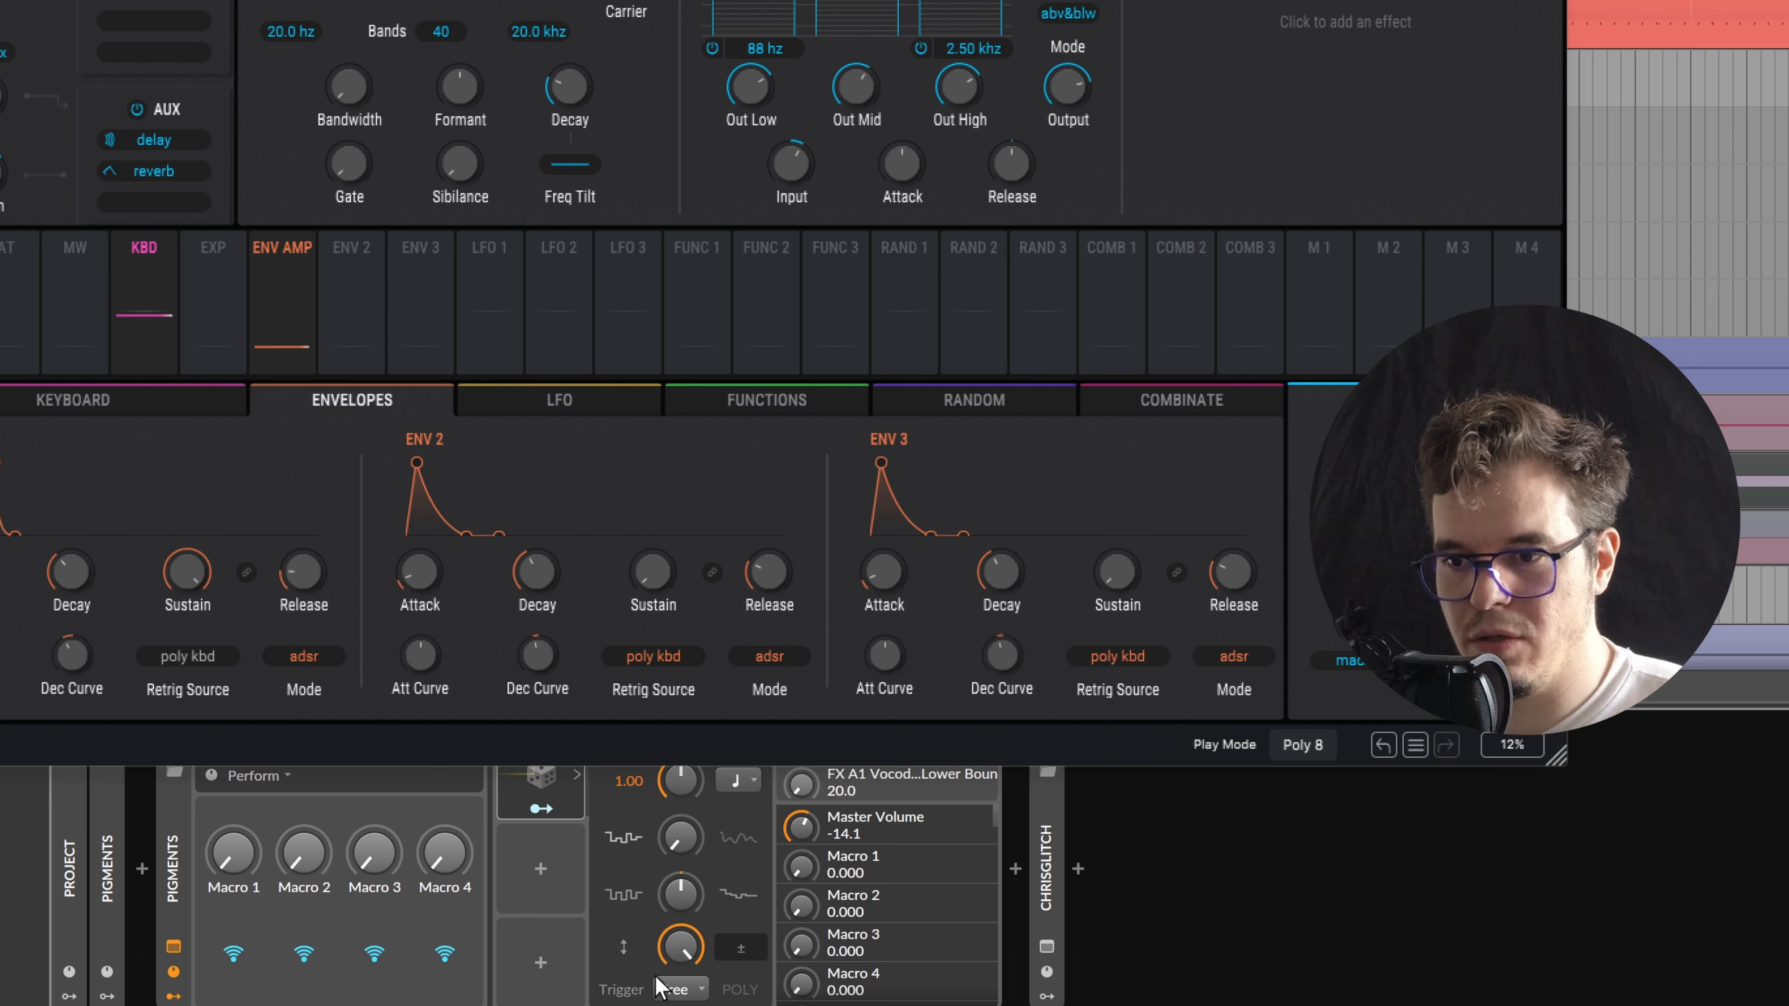
{"action": "left_click", "coordinate": [662, 988]}
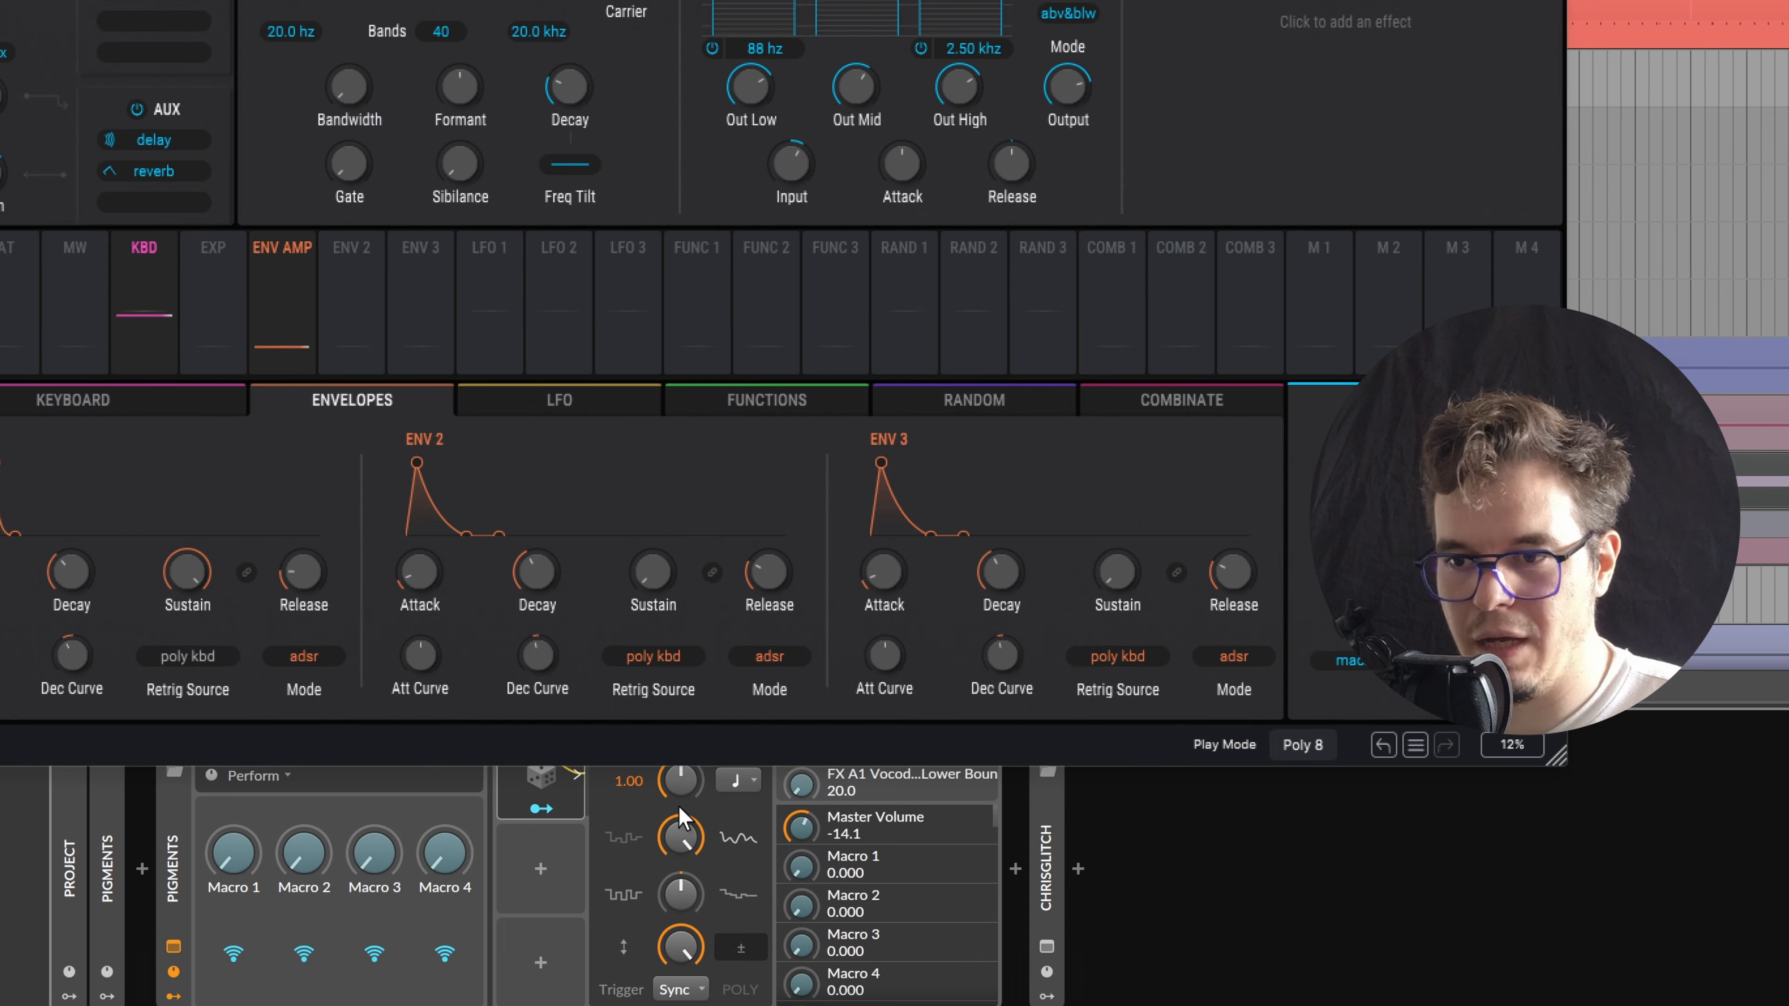
{"action": "left_click_drag", "start_coordinate": [801, 784], "coordinate": [801, 737]}
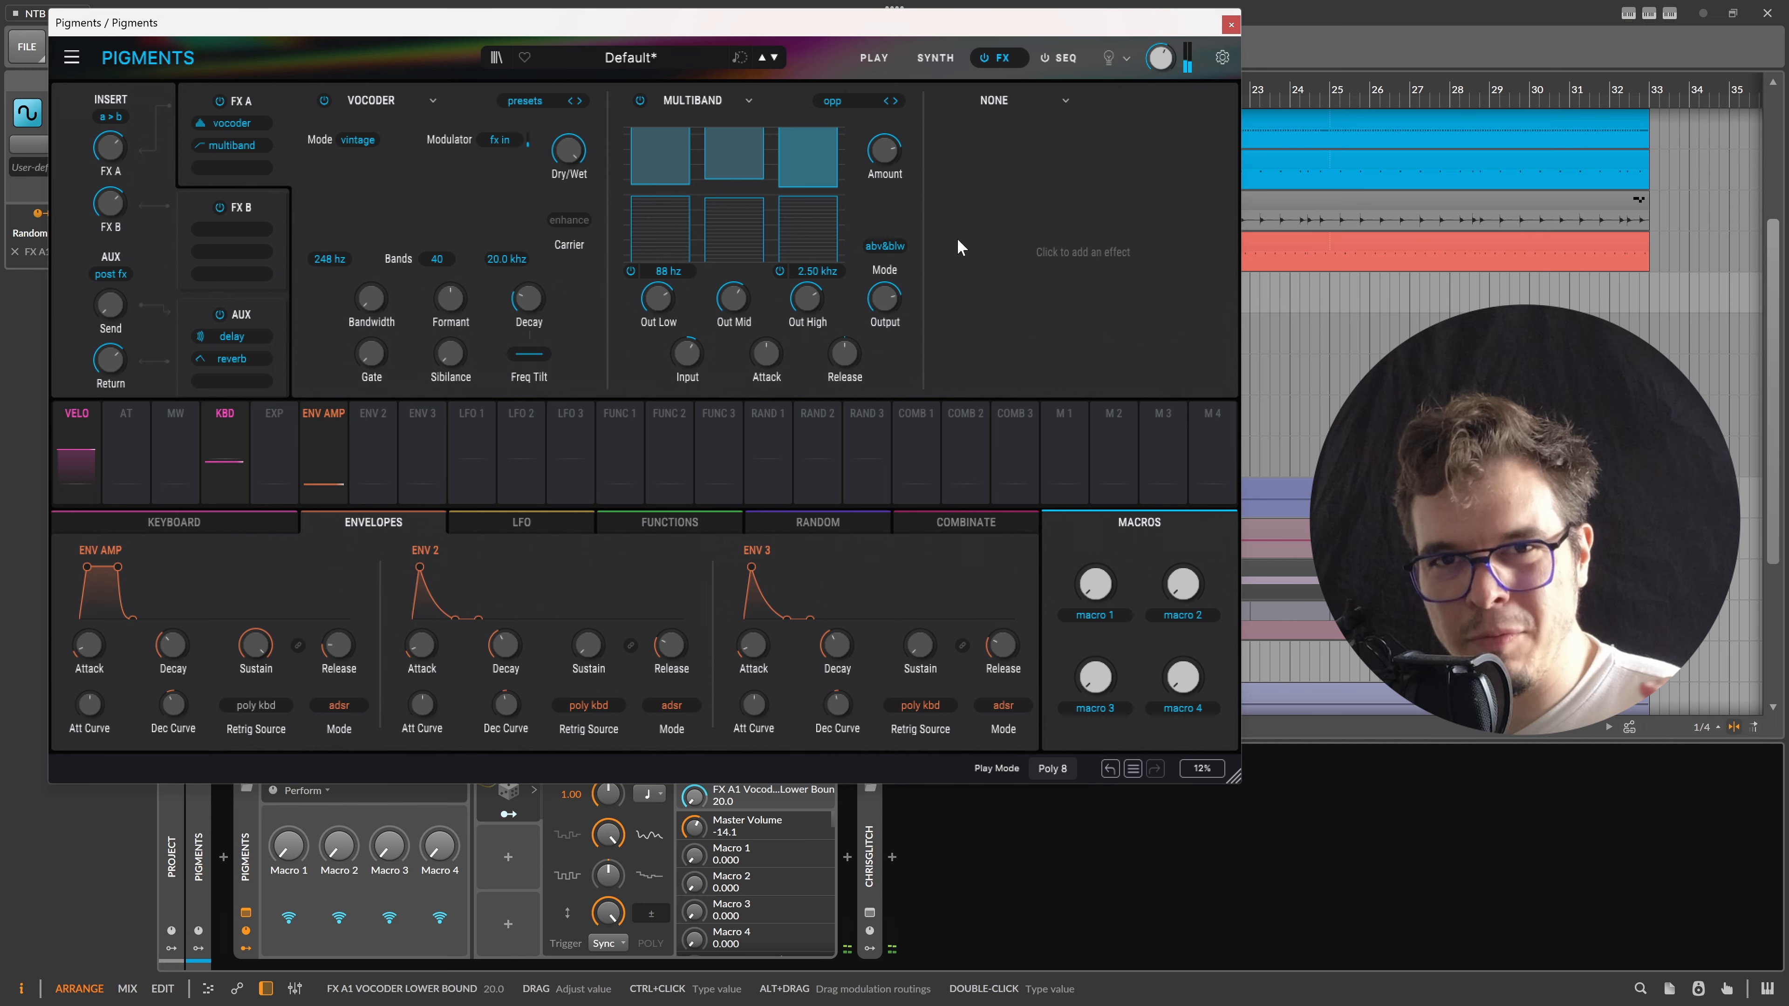
Enable the Pigments sequencer and randomize the on/off pattern of its steps
{"action": "left_click", "coordinate": [1060, 59]}
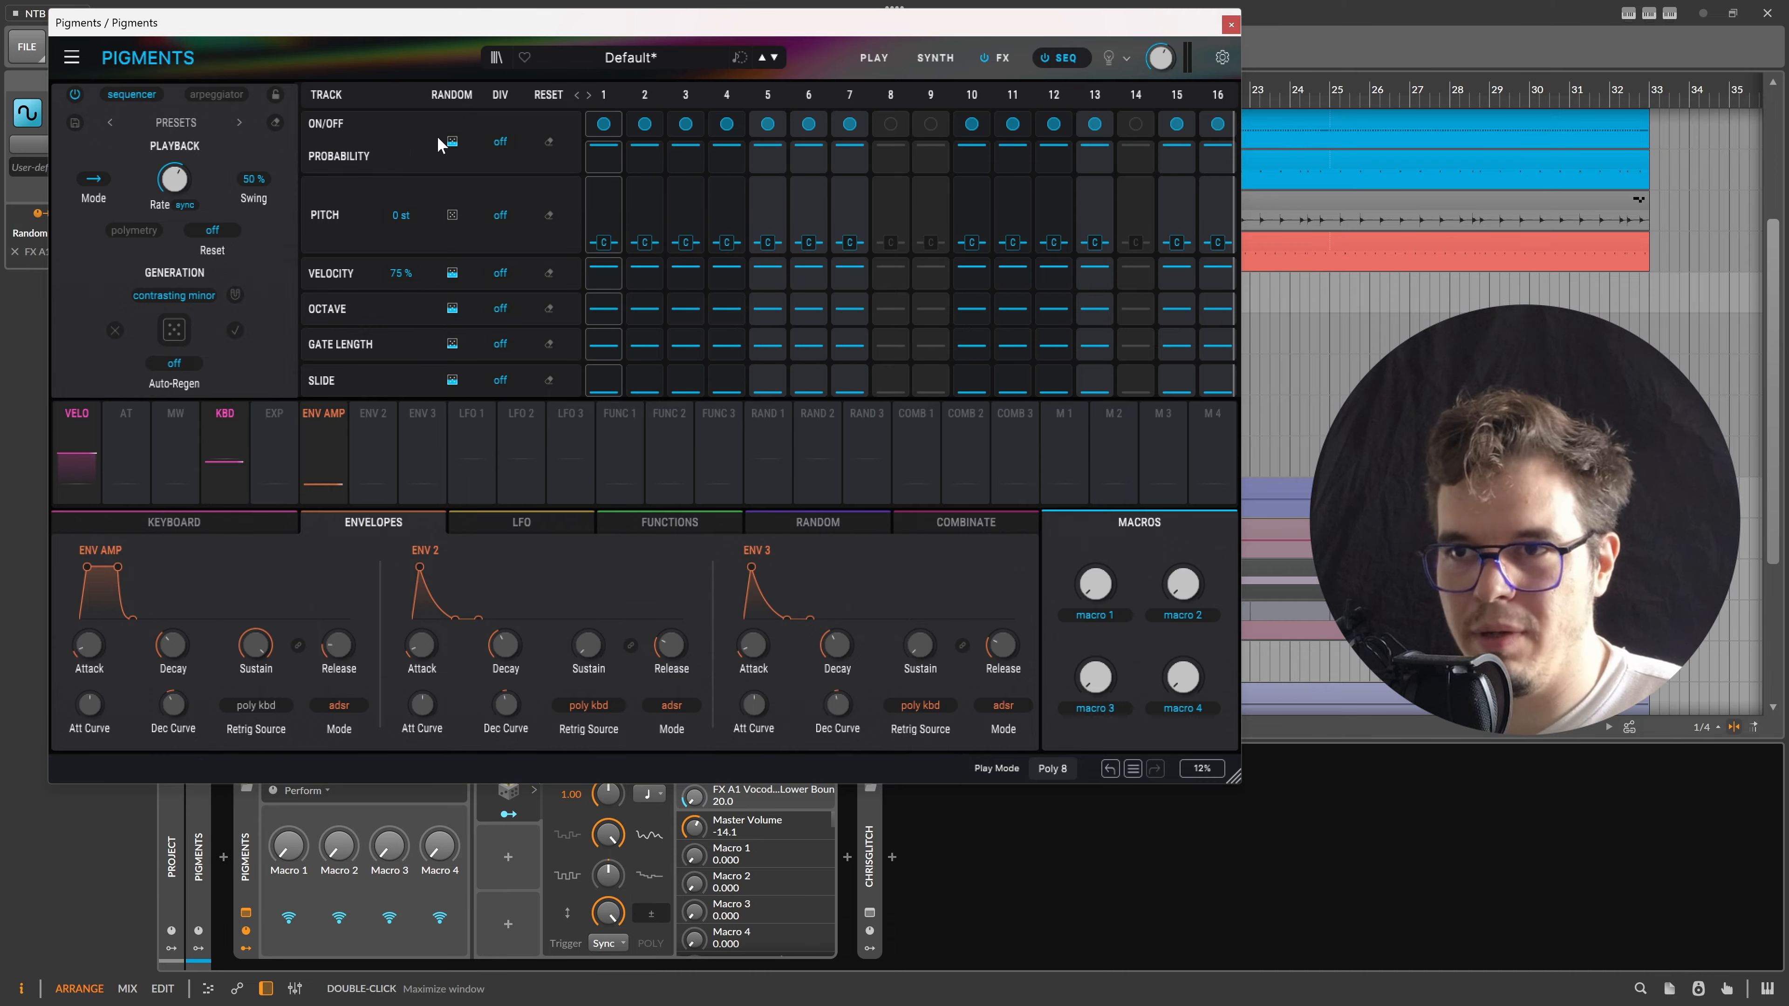
{"action": "left_click", "coordinate": [453, 141]}
{"action": "left_click_drag", "start_coordinate": [452, 141], "coordinate": [452, 128]}
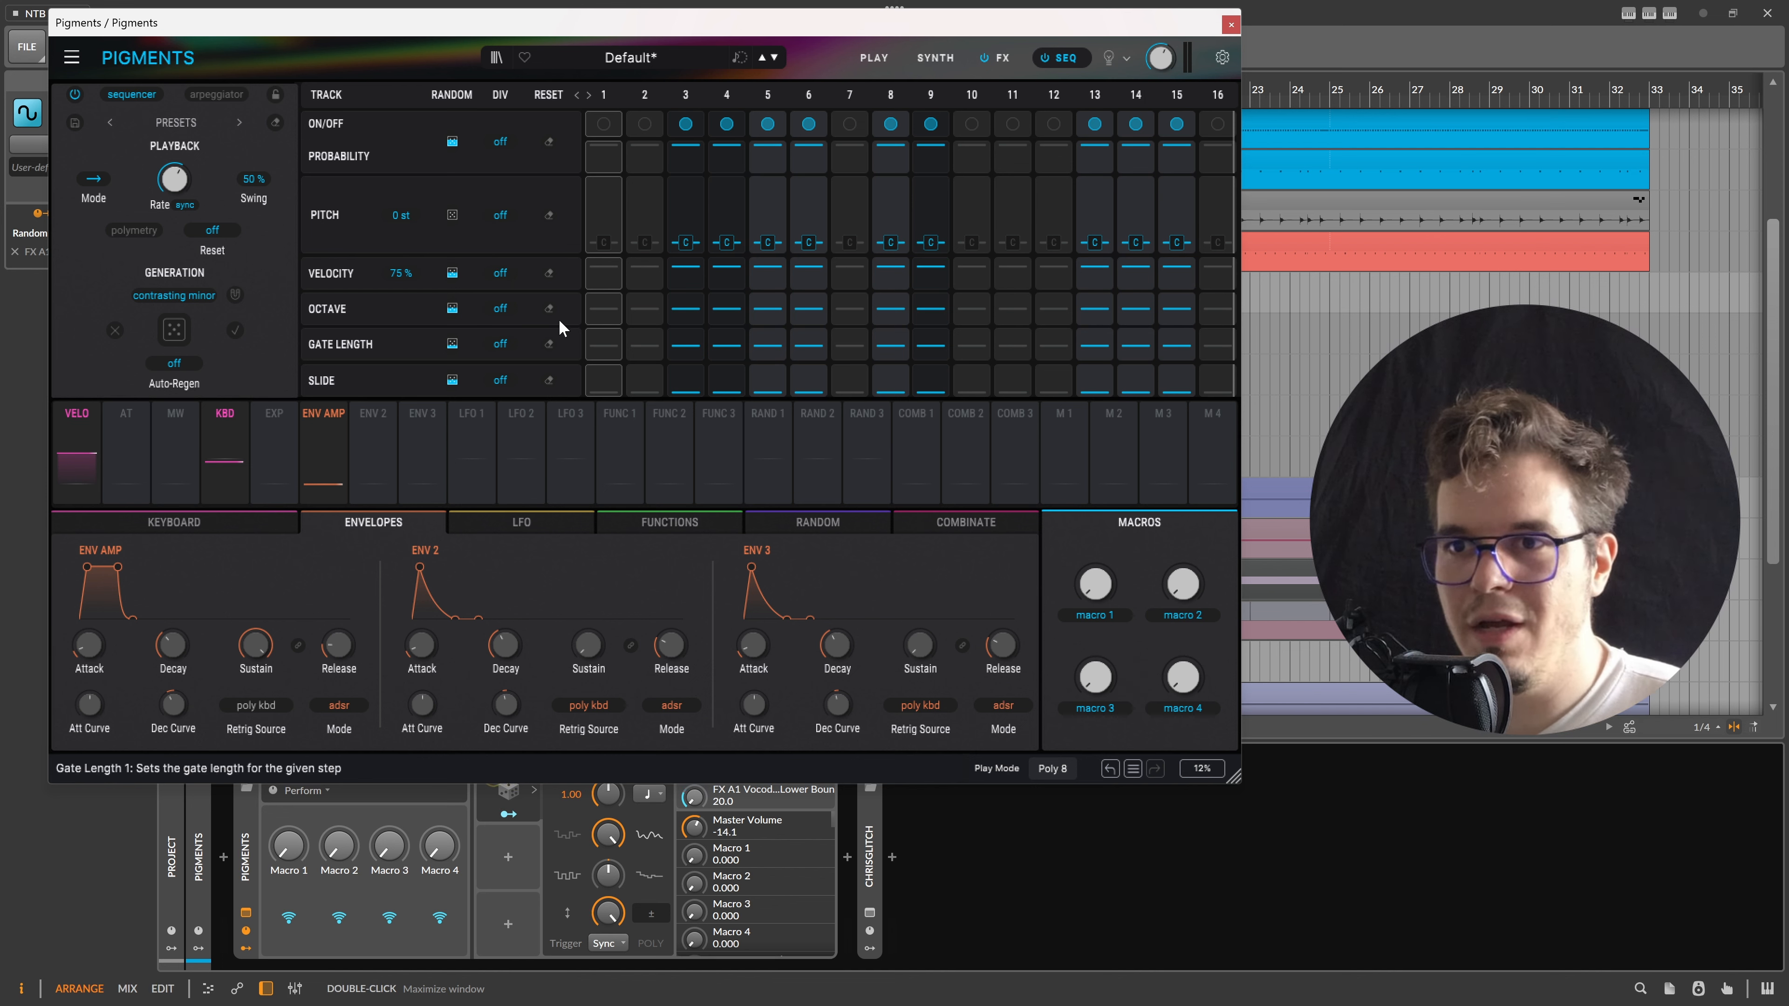
Randomize the sequencer's gate lengths without octave or slide randomization, and set Auto-Regen to 1 bar
{"action": "left_click_drag", "start_coordinate": [452, 343], "coordinate": [453, 320]}
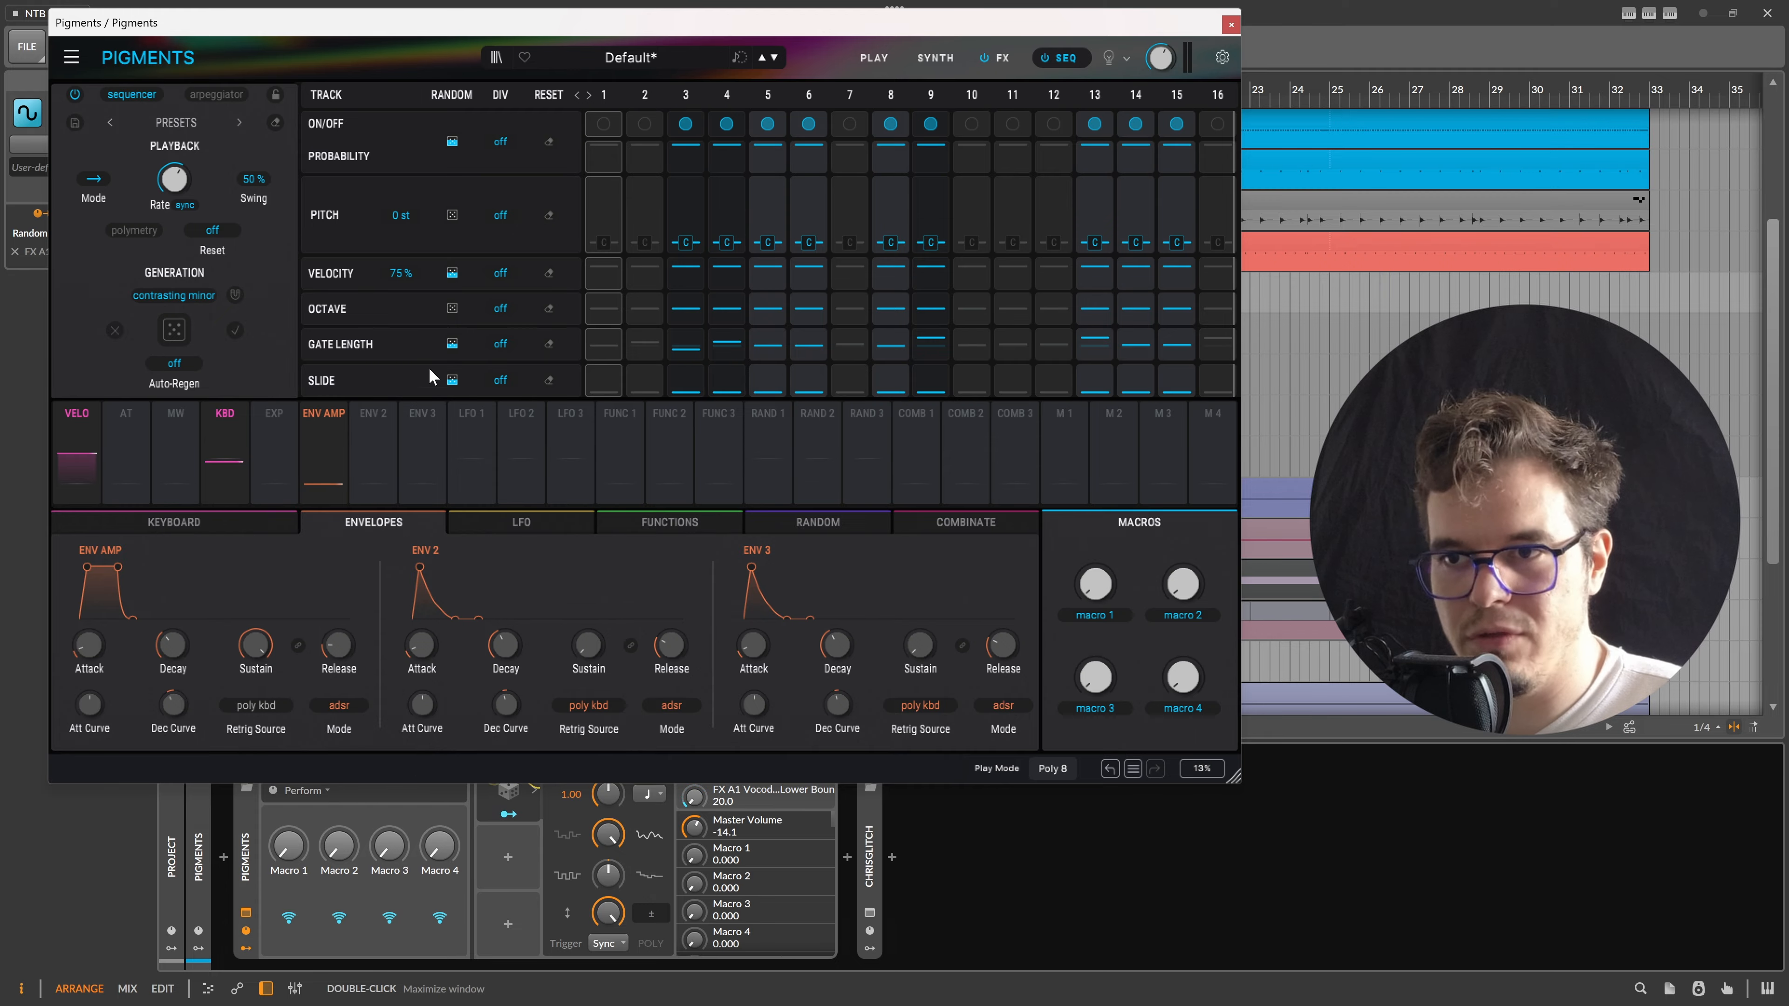
{"action": "left_click_drag", "start_coordinate": [452, 380], "coordinate": [452, 423]}
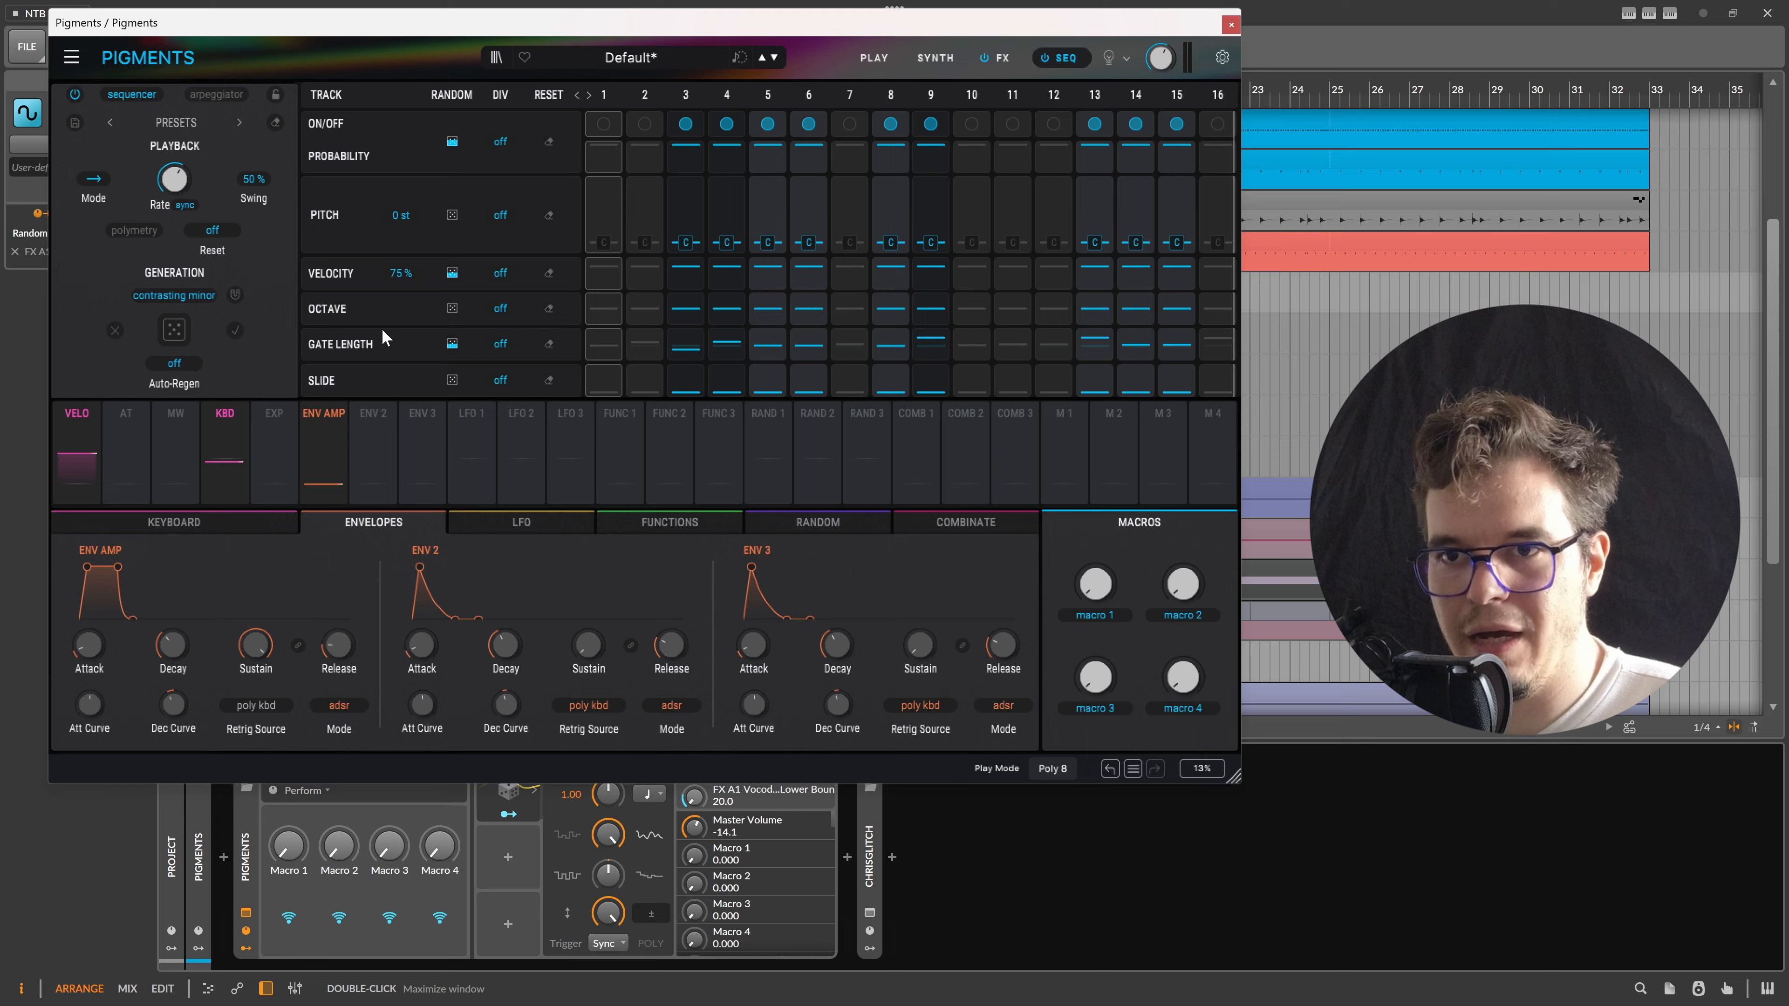
{"action": "left_click", "coordinate": [173, 364]}
{"action": "left_click", "coordinate": [162, 517]}
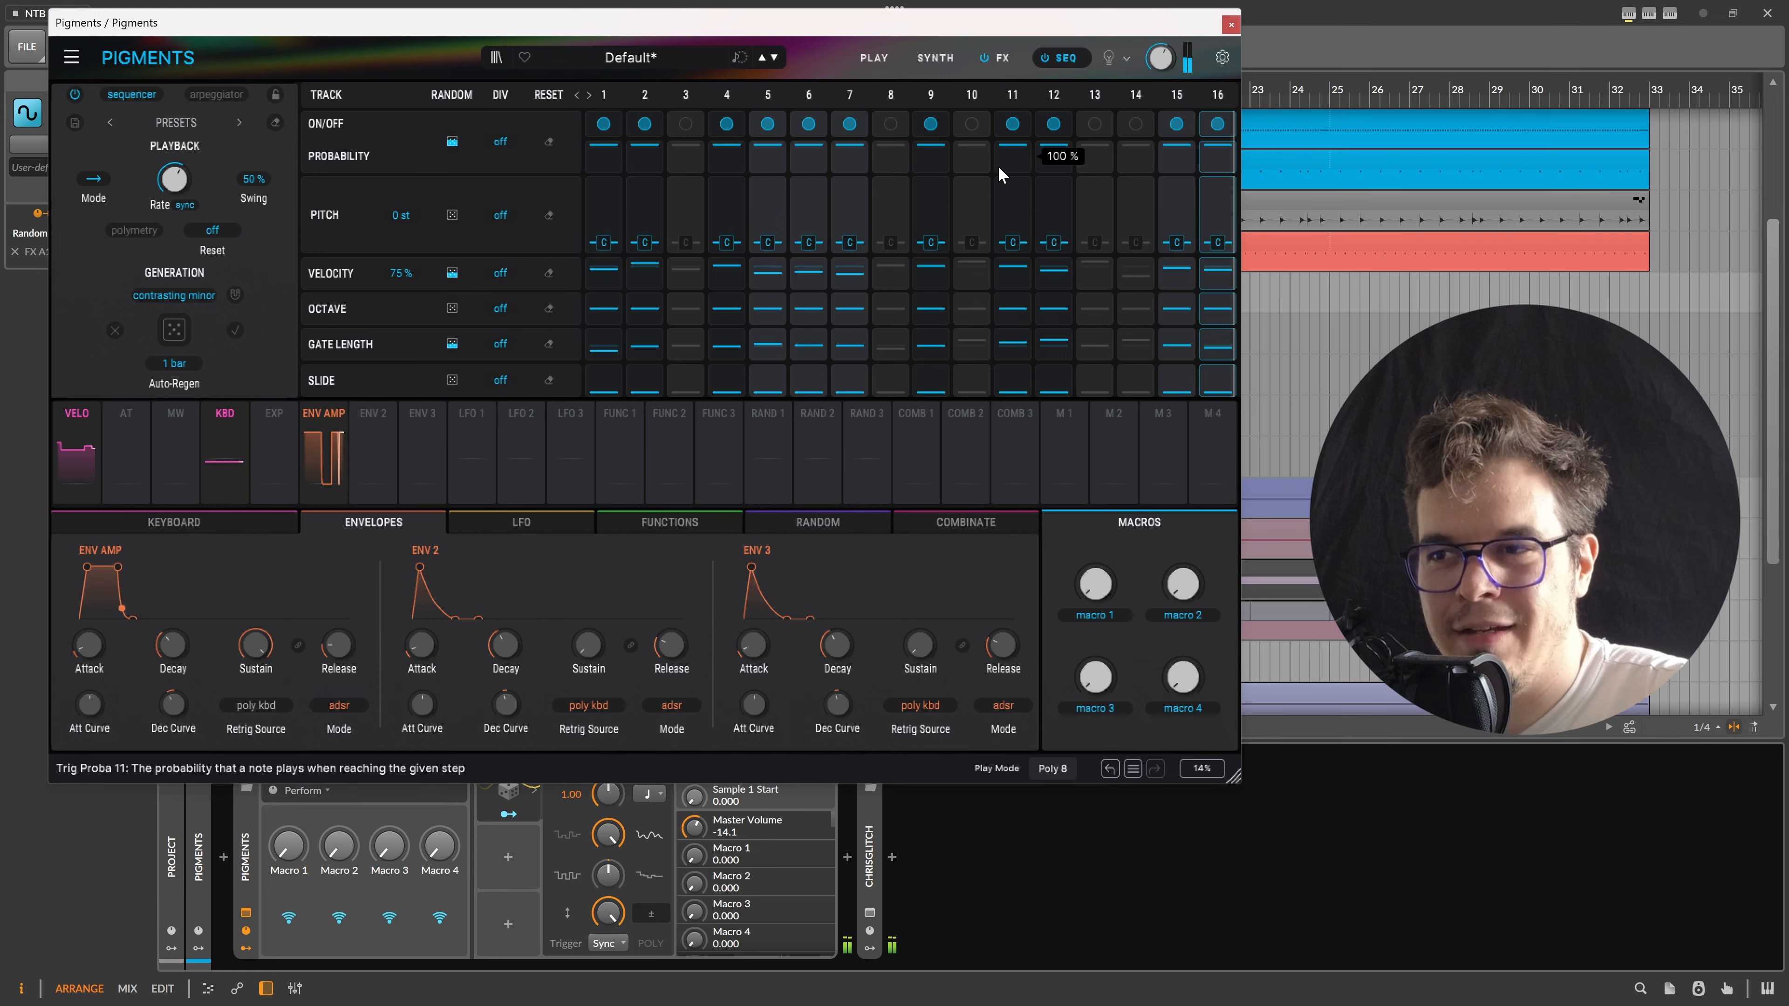
Make Random 1 unipolar and assign it as a modulator to Engine 1's sample Start
{"action": "left_click", "coordinate": [938, 60]}
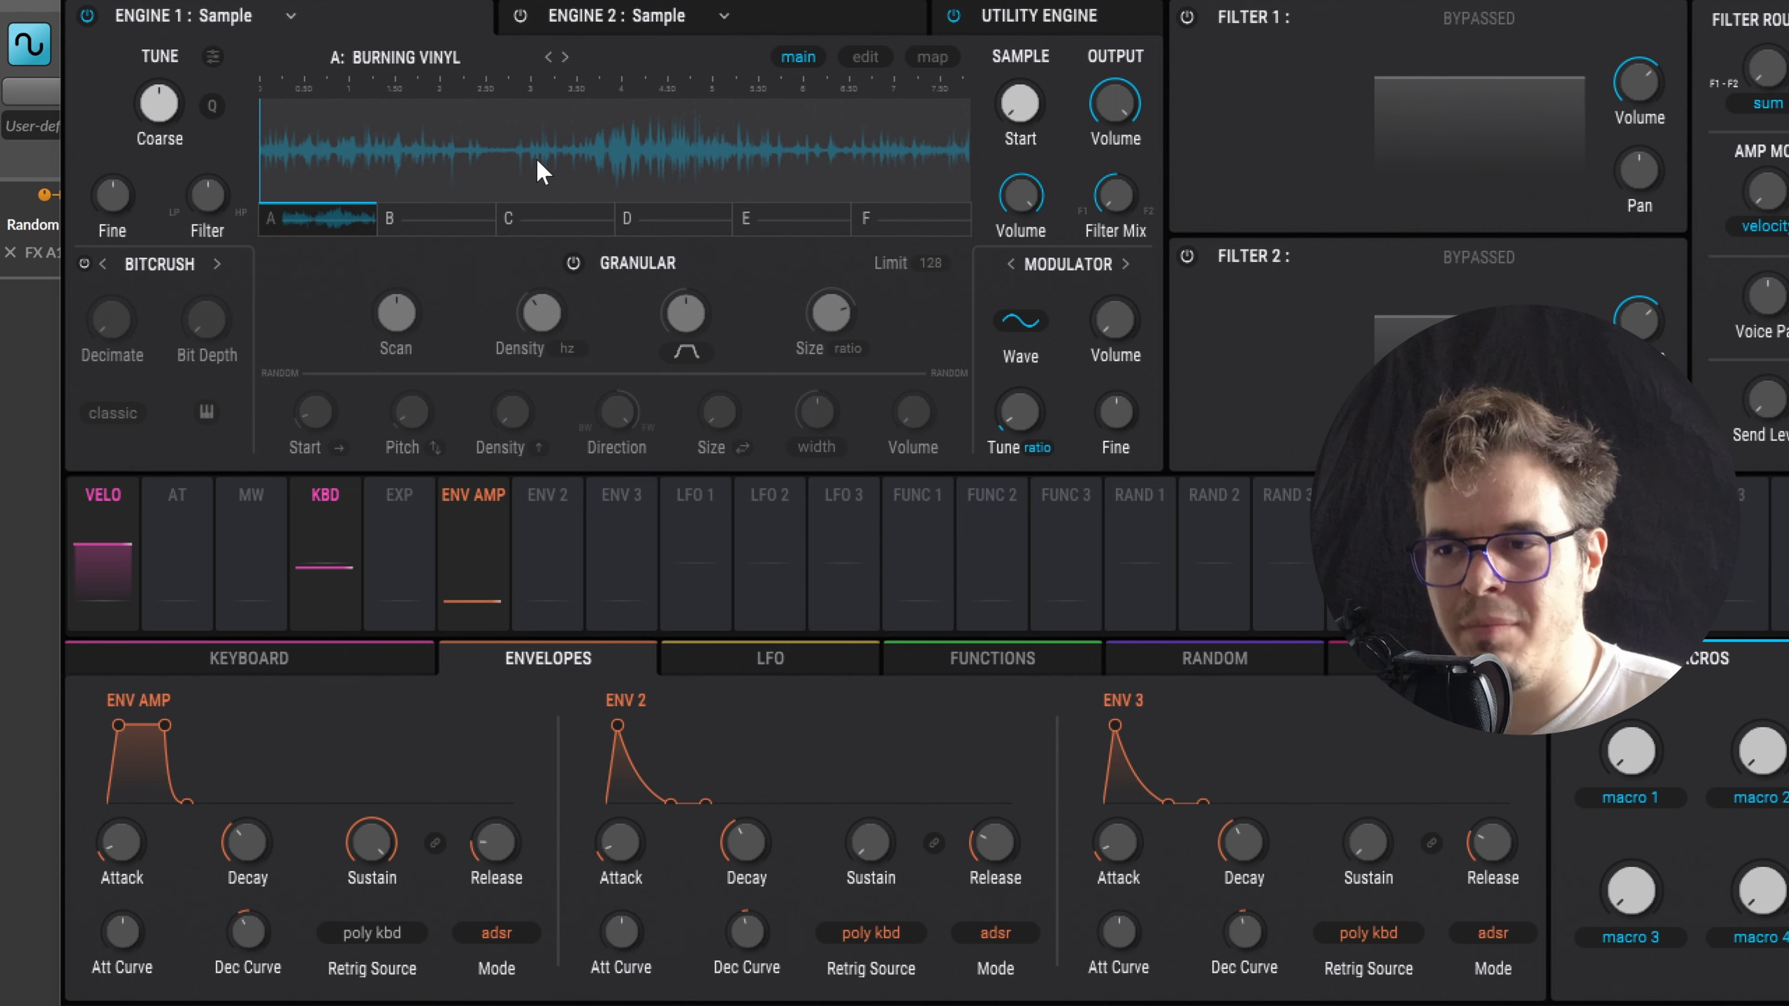
{"action": "left_click", "coordinate": [1256, 672]}
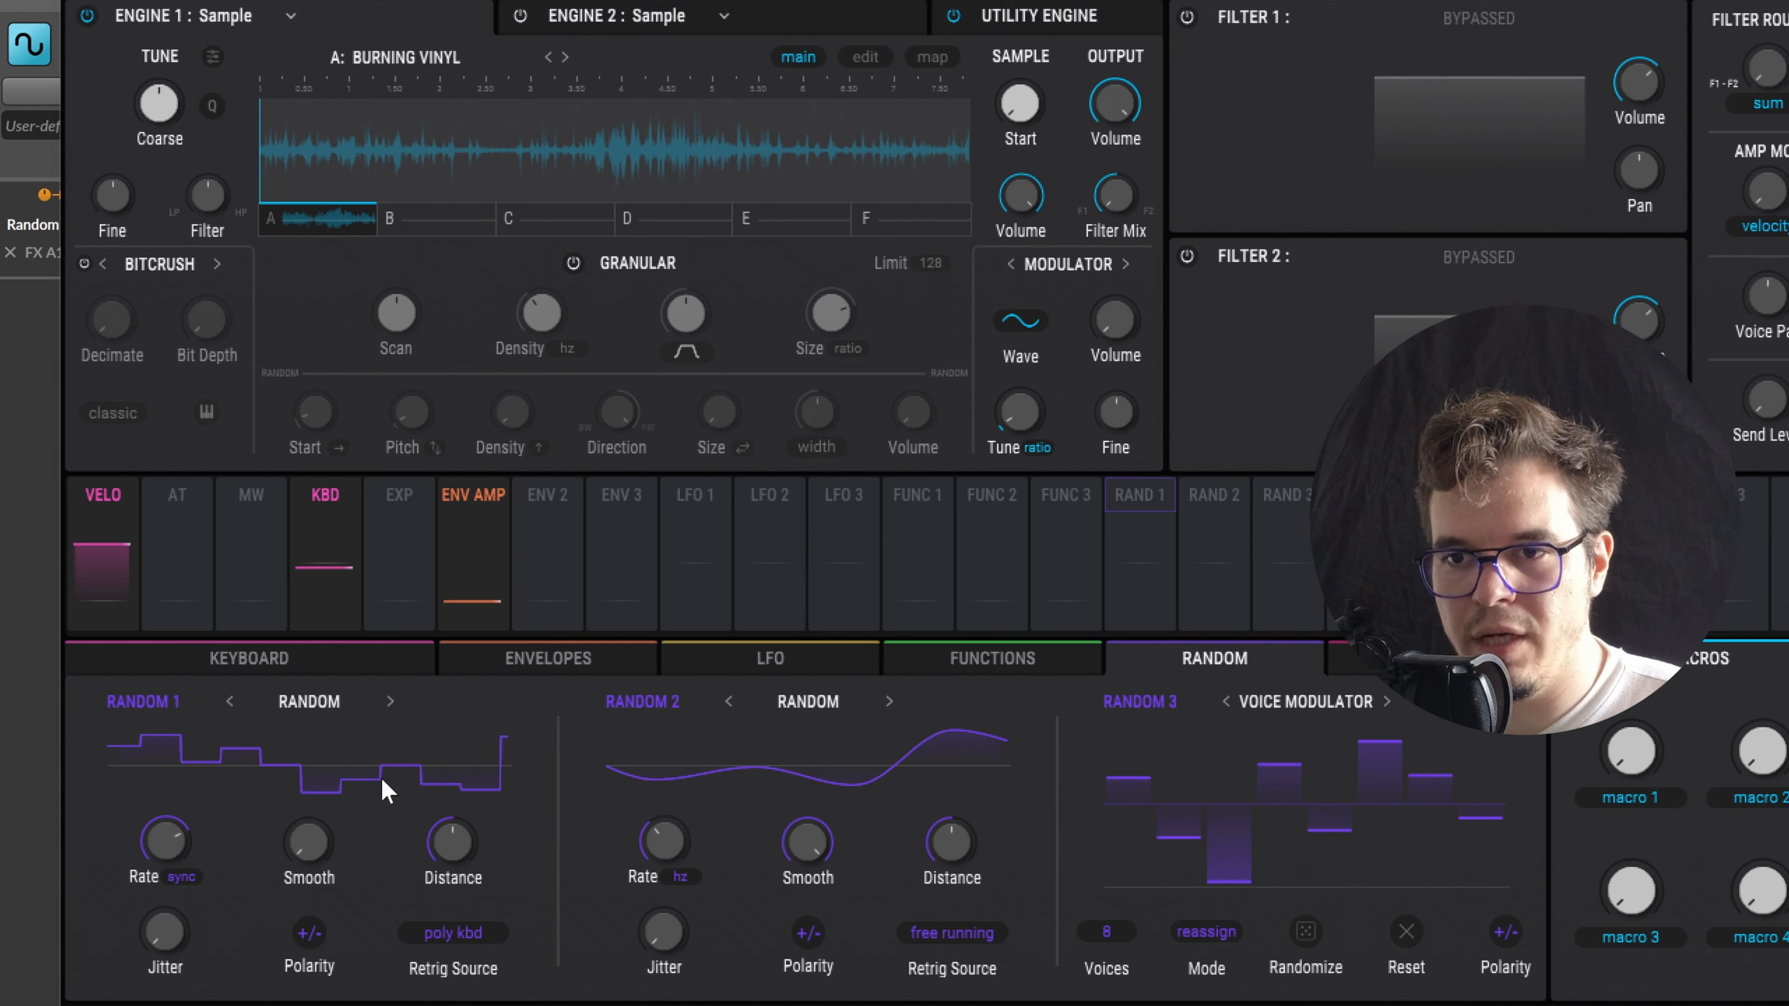
{"action": "left_click", "coordinate": [310, 933]}
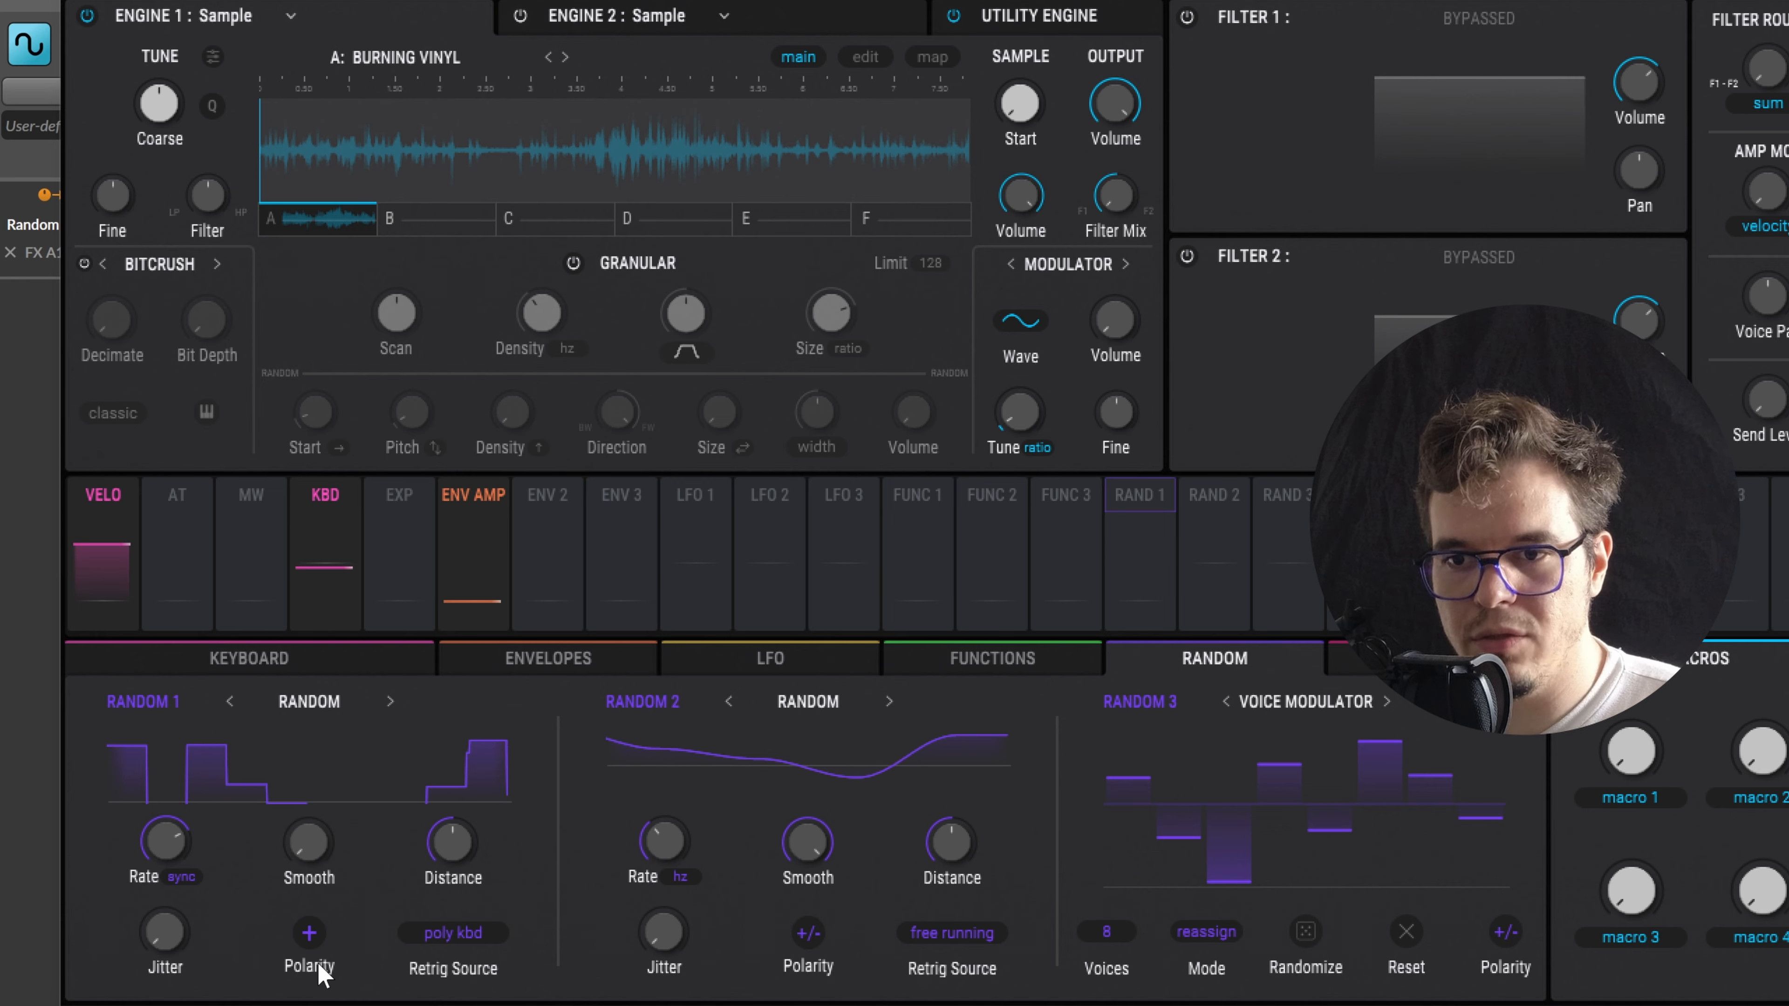
{"action": "left_click_drag", "start_coordinate": [1139, 557], "coordinate": [1021, 127]}
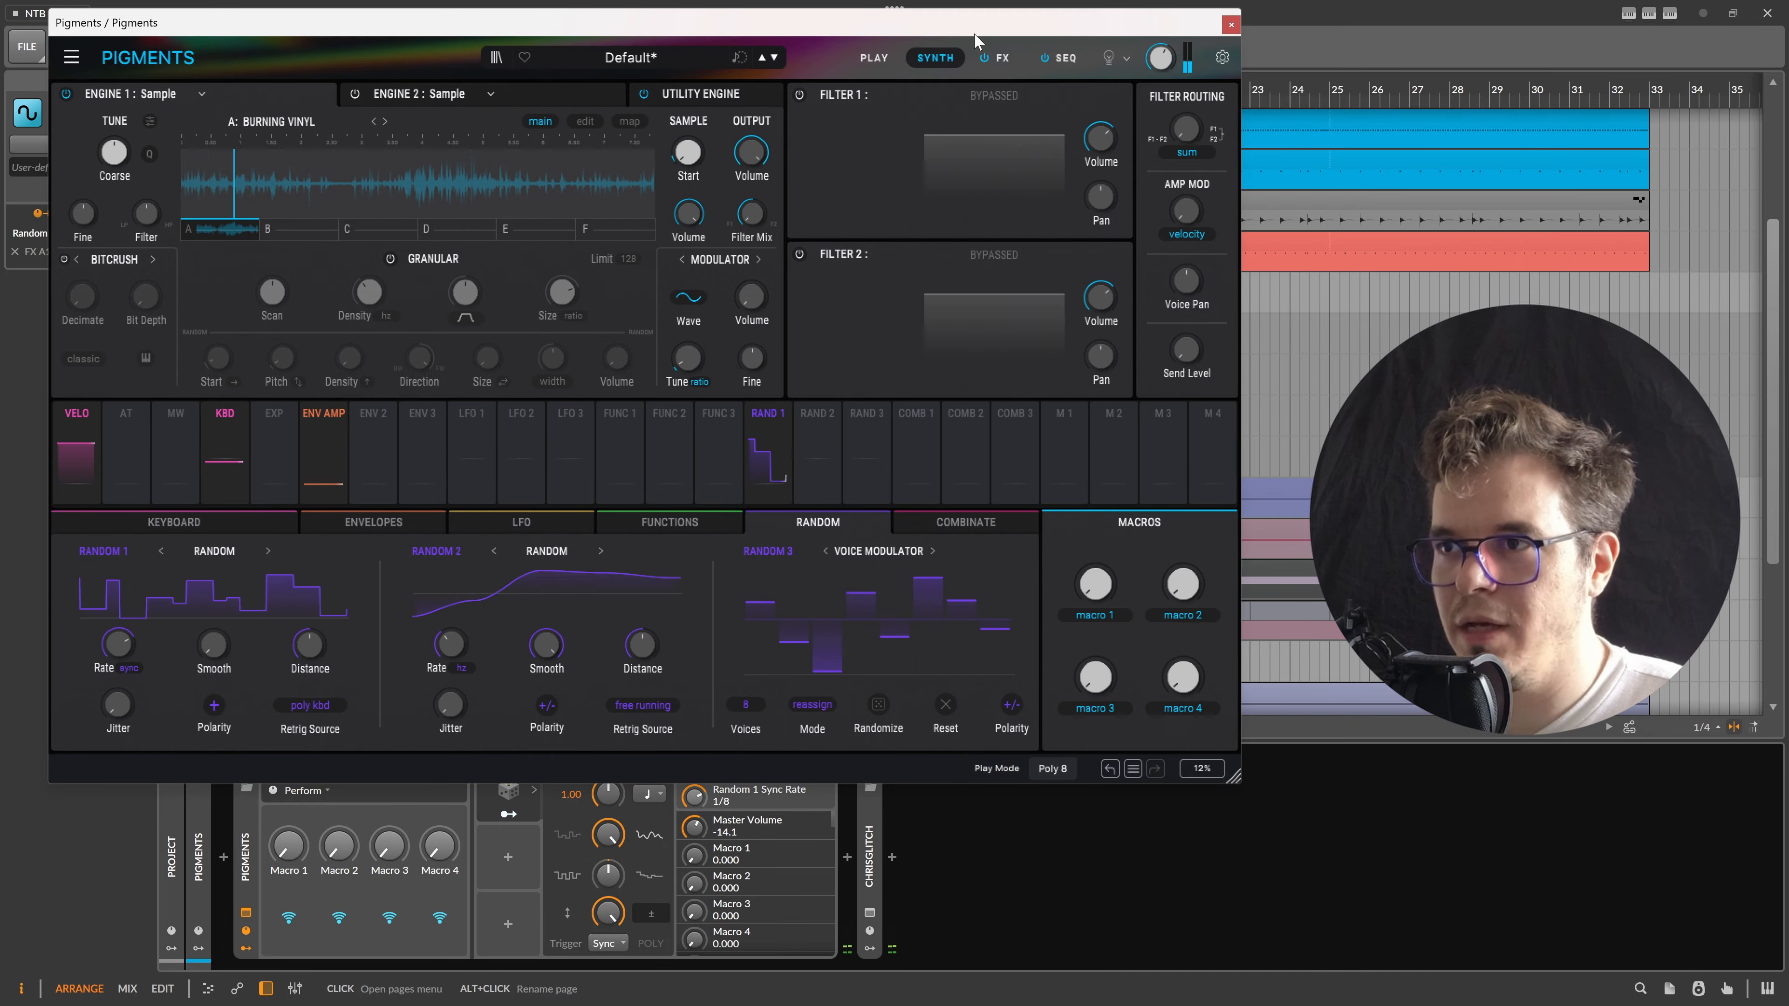
Add a second Multiband to the third FX A slot and load its opp preset
{"action": "left_click", "coordinate": [996, 55]}
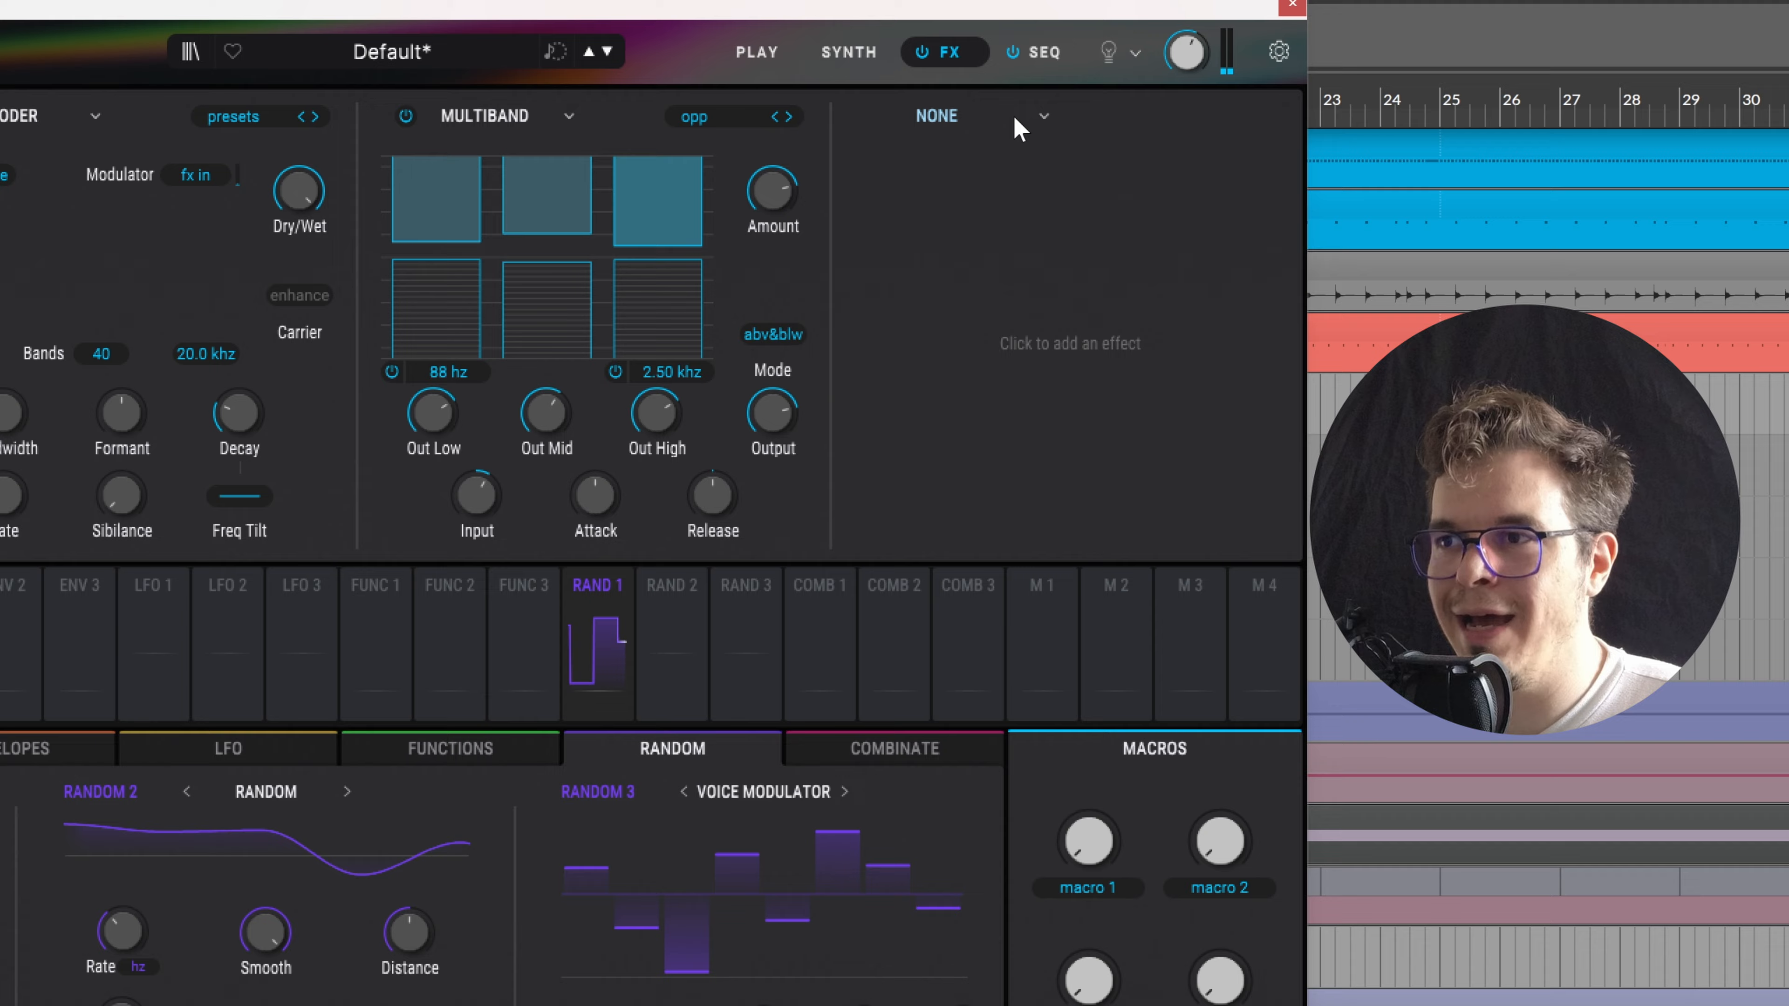
{"action": "left_click", "coordinate": [1030, 101]}
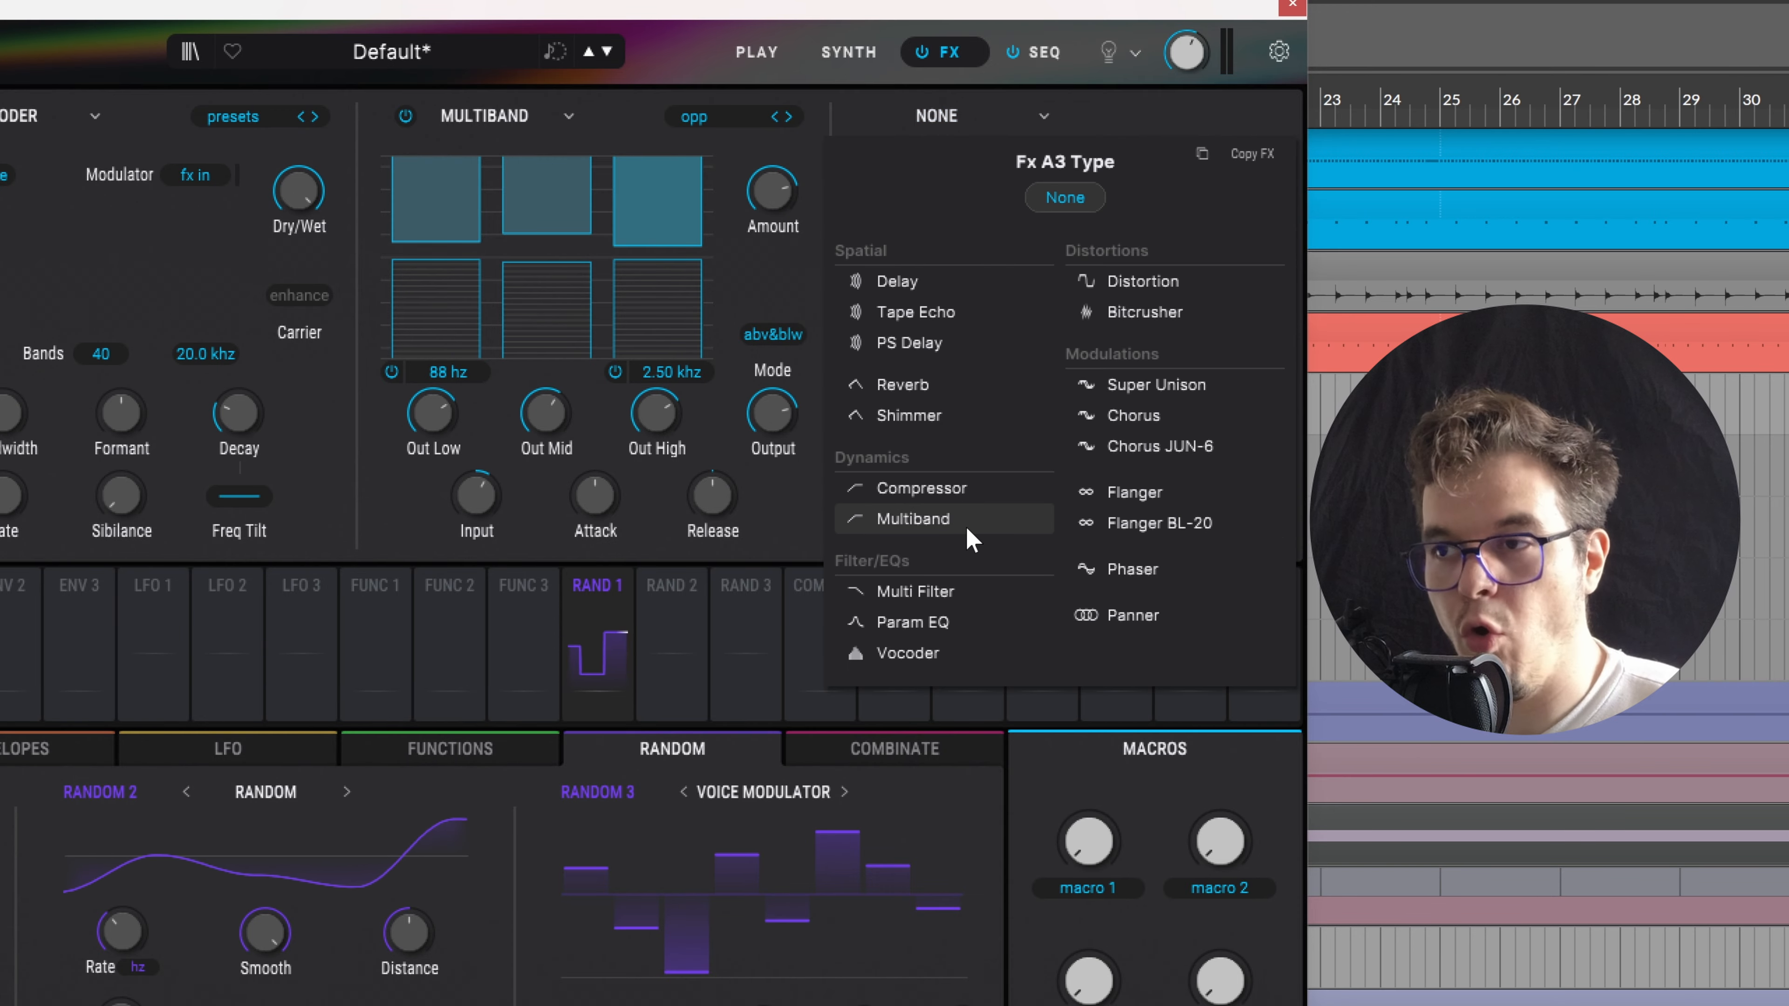
{"action": "left_click", "coordinate": [914, 519]}
{"action": "left_click", "coordinate": [1182, 116]}
{"action": "left_click", "coordinate": [1190, 407]}
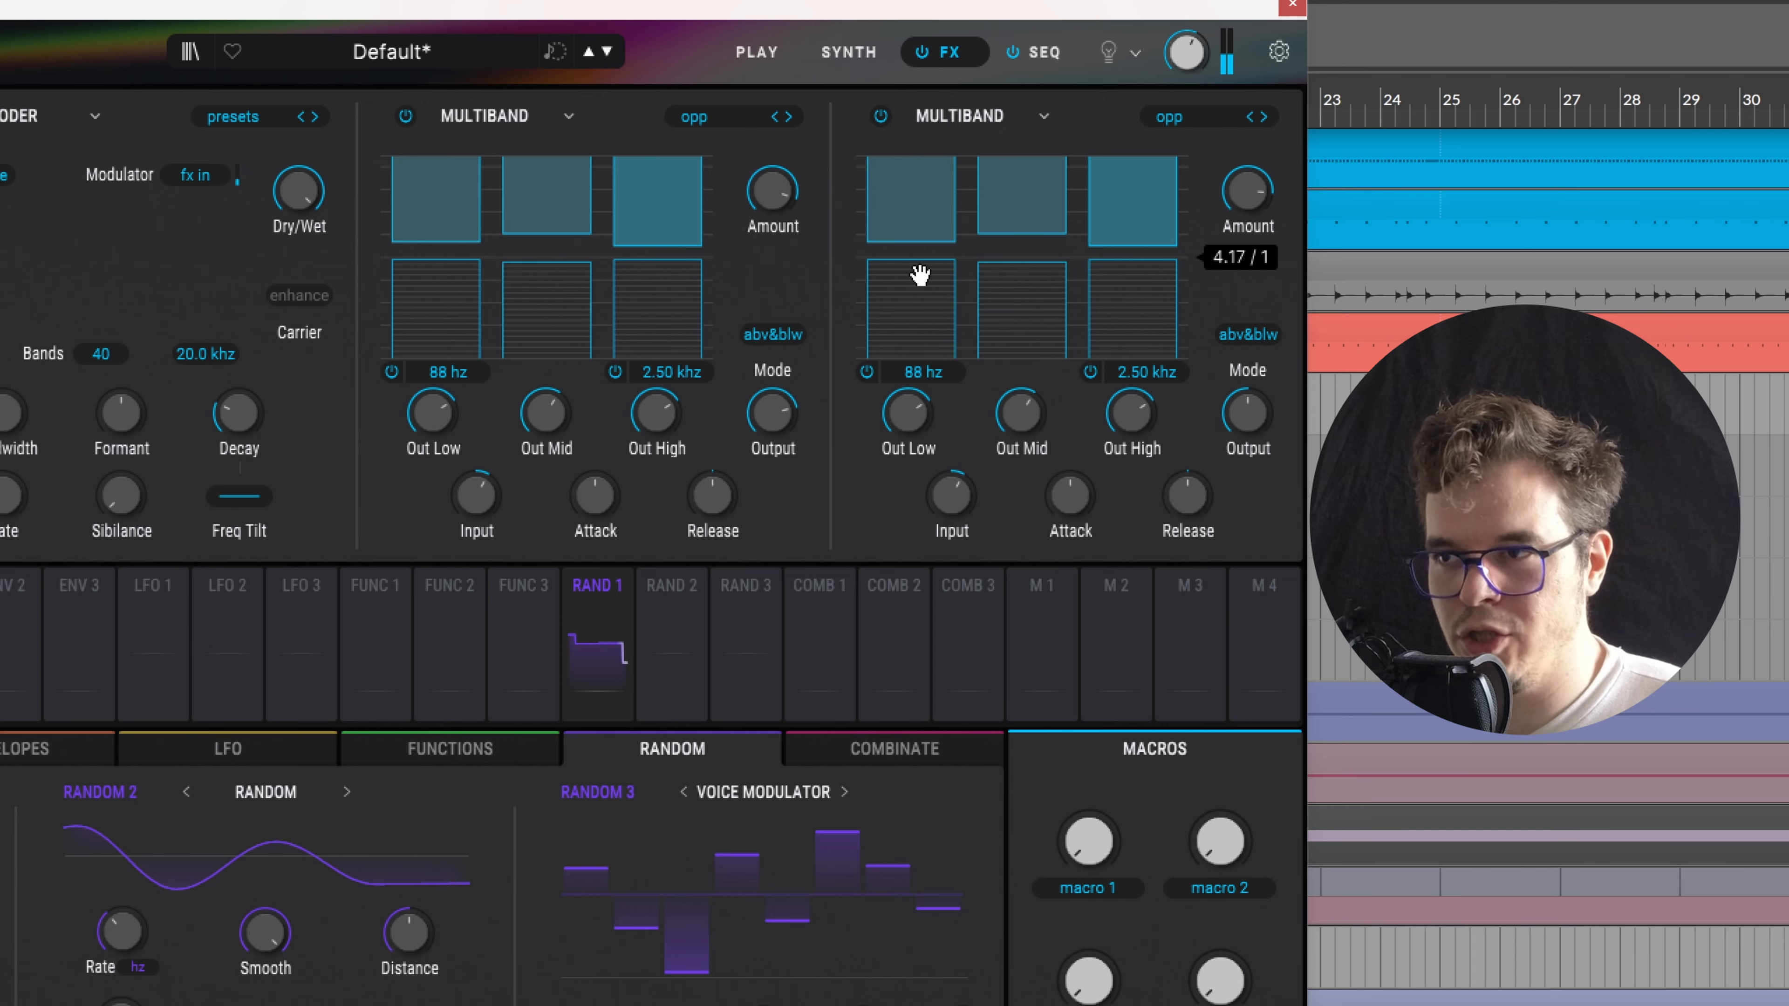
Pull the low band's lower threshold down to the bottom in both Multibands and reduce their Out Low levels
{"action": "left_click_drag", "start_coordinate": [932, 258], "coordinate": [933, 348]}
{"action": "left_click_drag", "start_coordinate": [447, 260], "coordinate": [447, 349]}
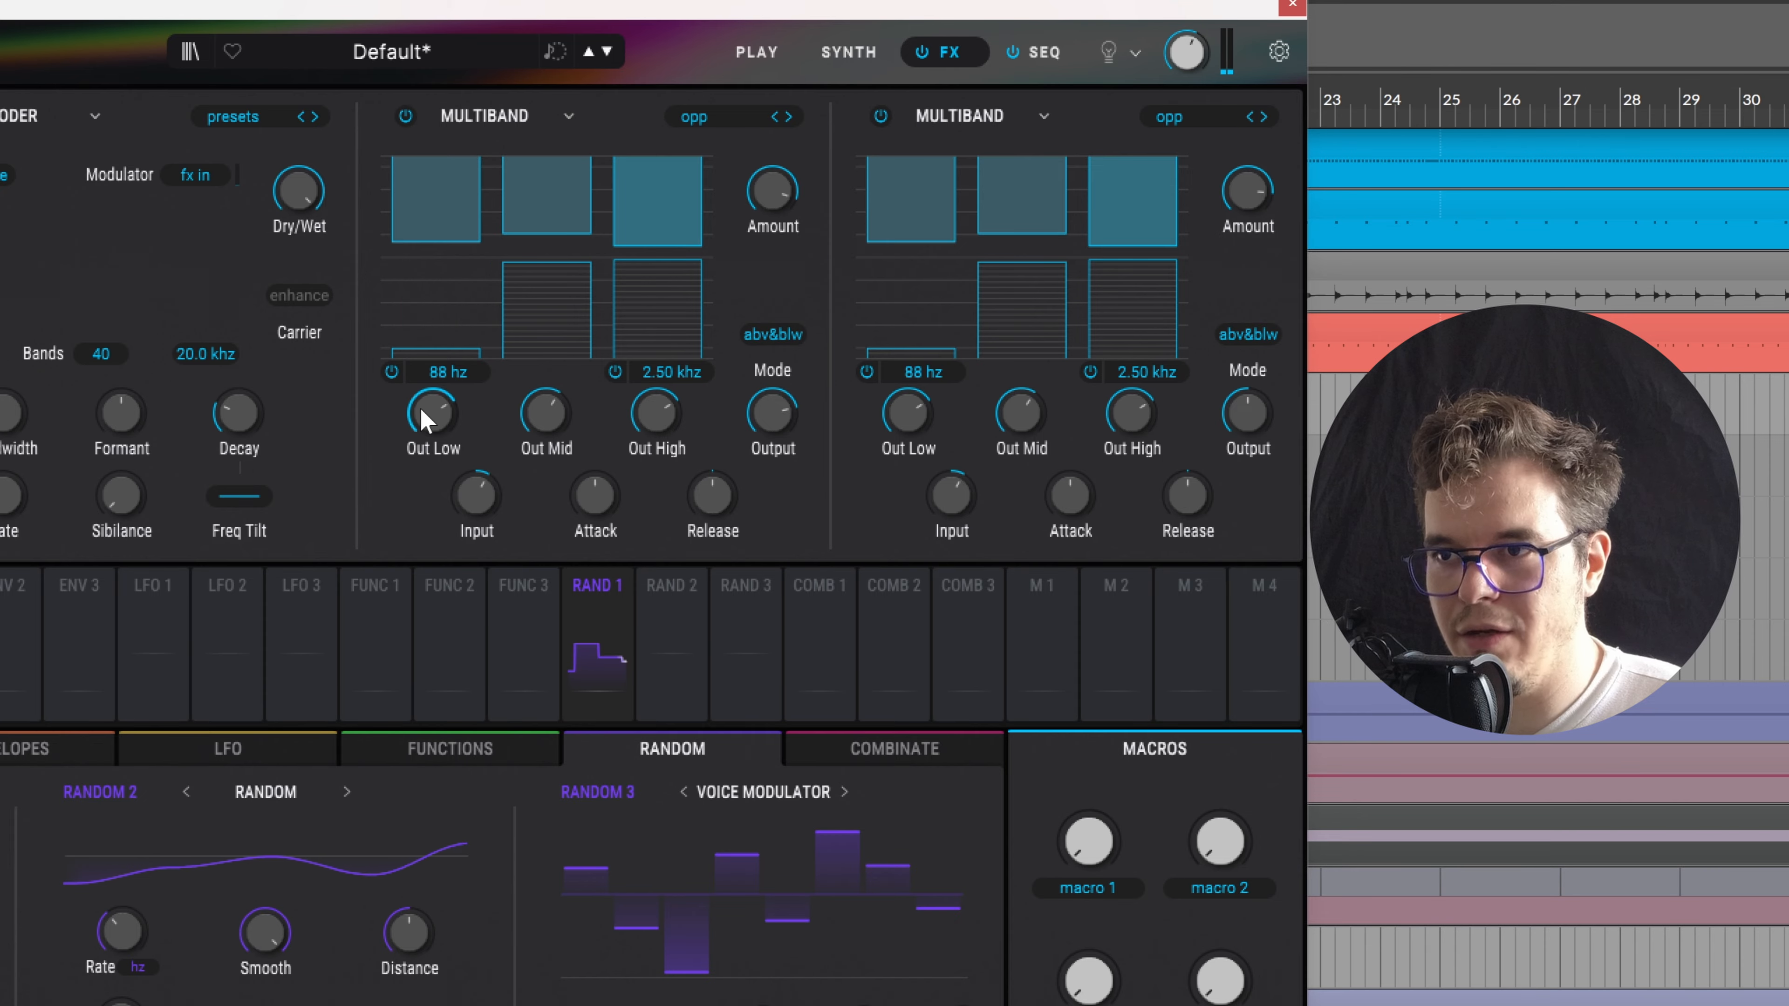
{"action": "left_click_drag", "start_coordinate": [423, 414], "coordinate": [422, 447]}
{"action": "left_click_drag", "start_coordinate": [907, 413], "coordinate": [906, 453]}
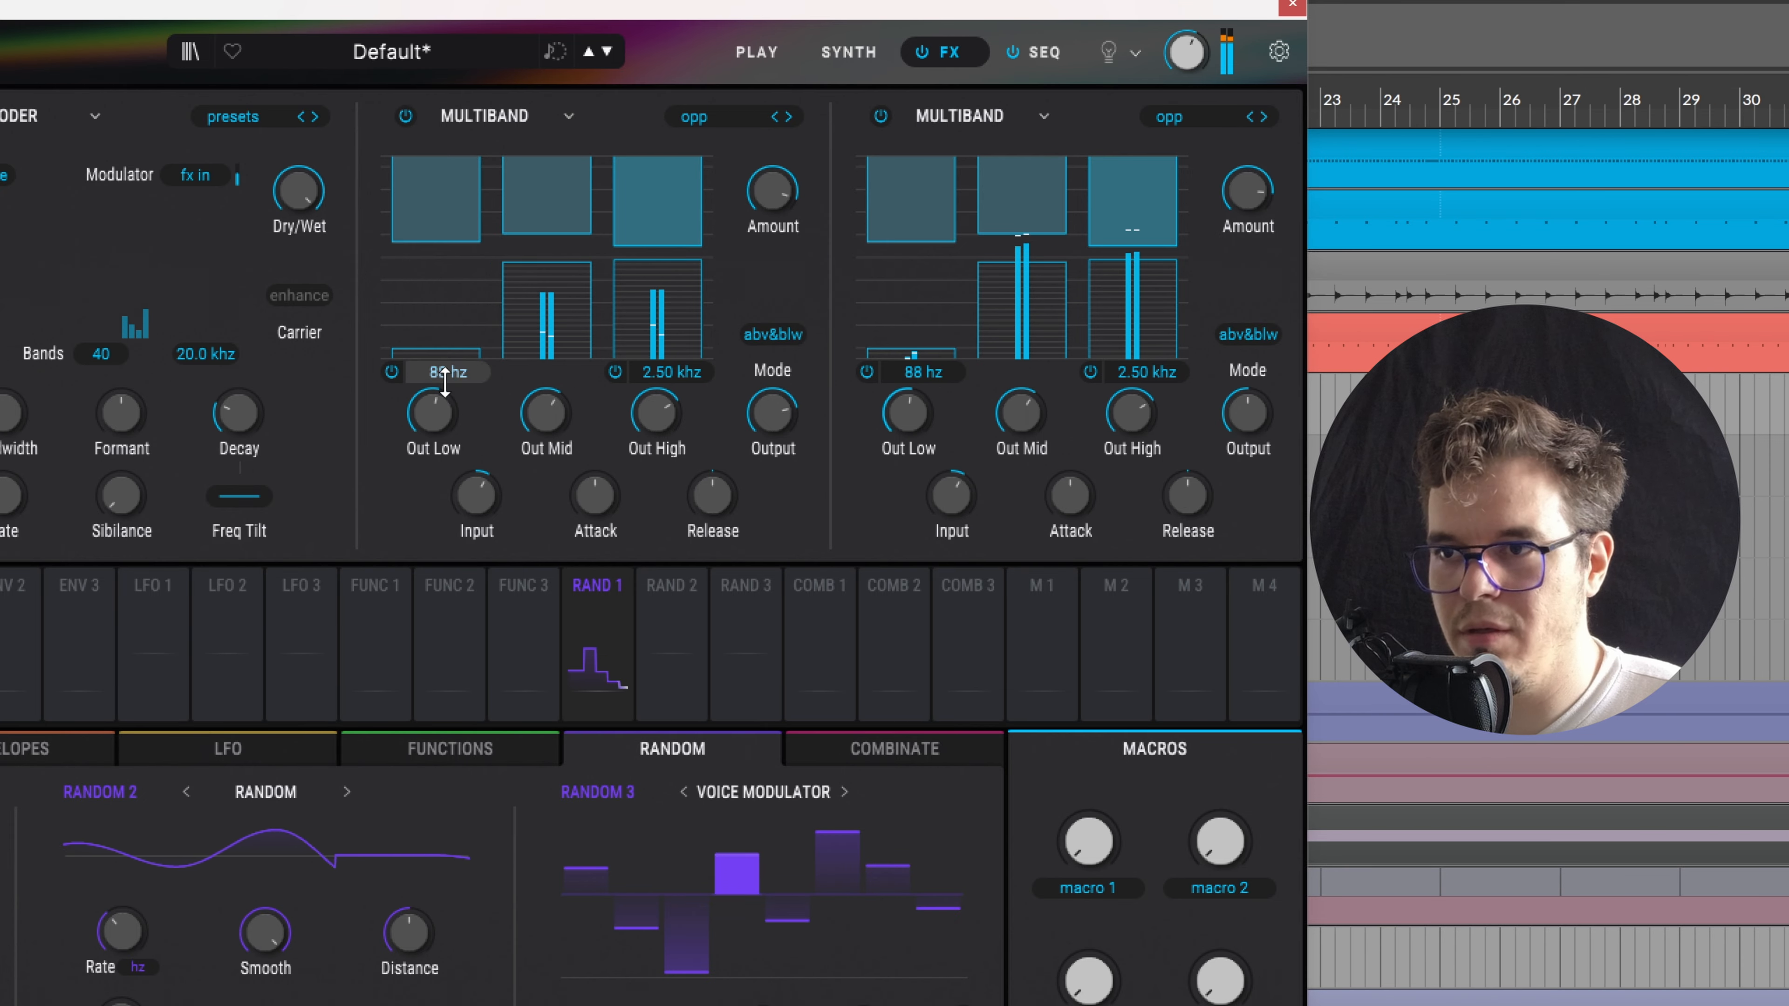
{"action": "left_click_drag", "start_coordinate": [435, 410], "coordinate": [434, 415]}
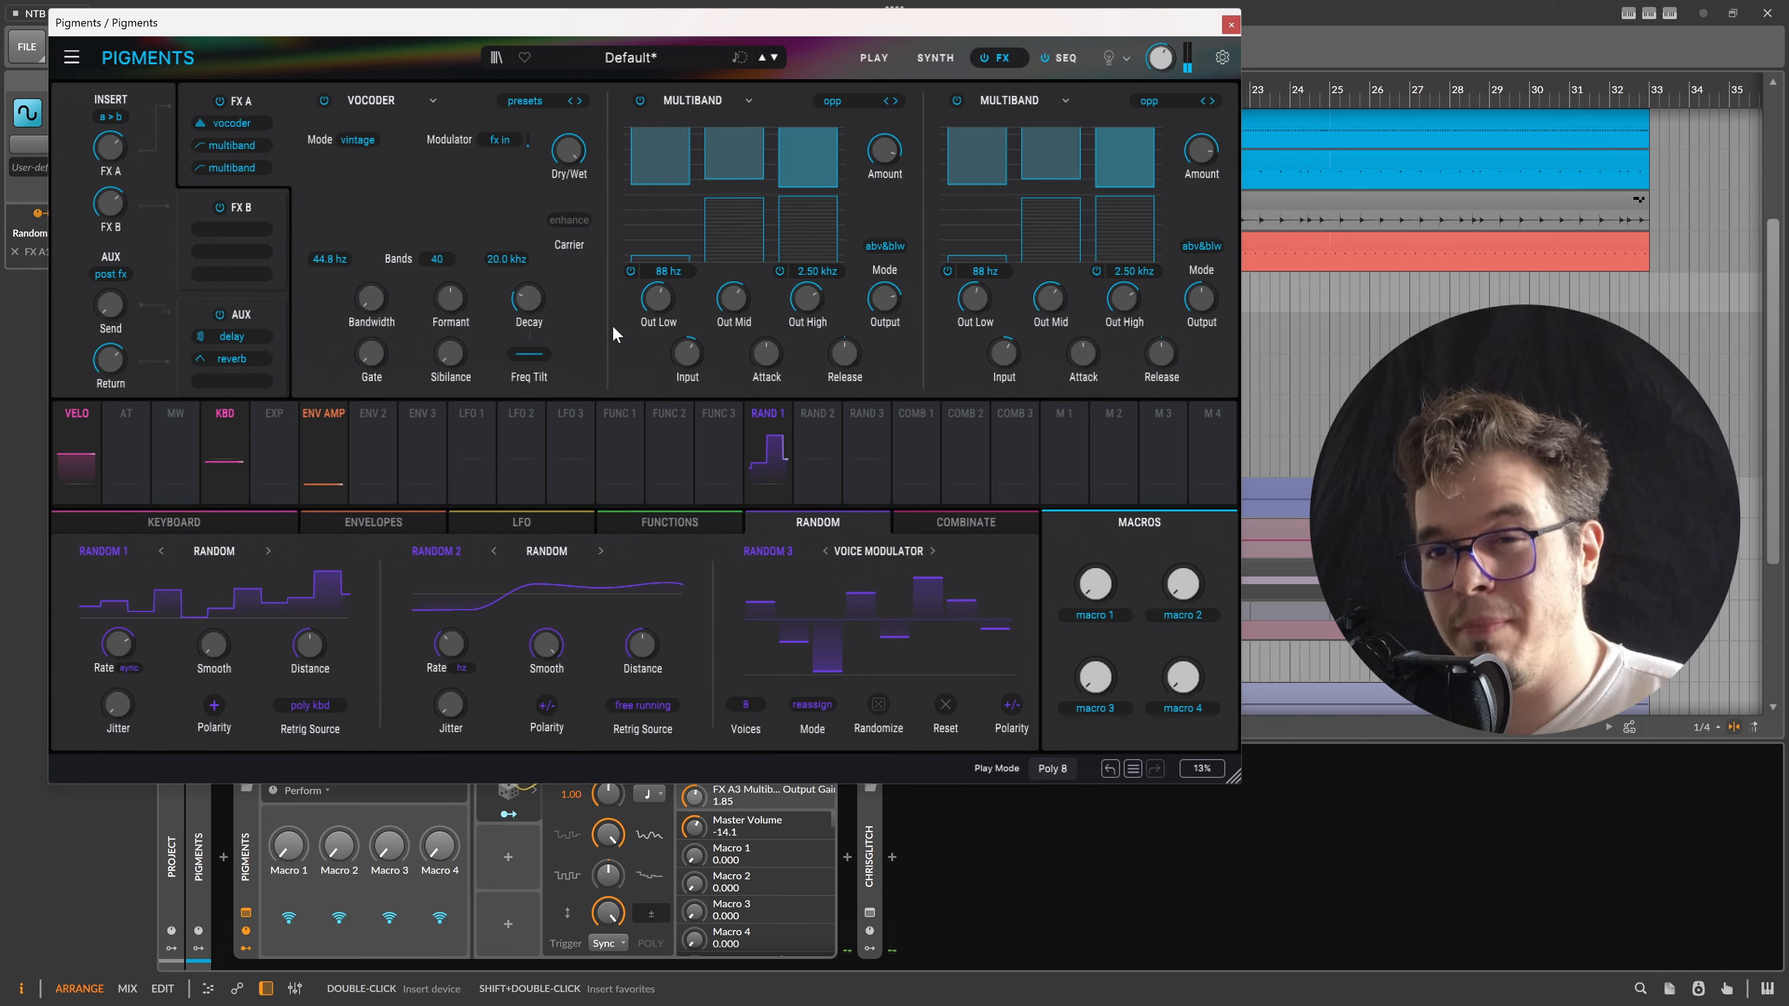
Add a Multi Filter to the first FX B slot in band-pass mode with a slope of 24
{"action": "left_click", "coordinate": [233, 212]}
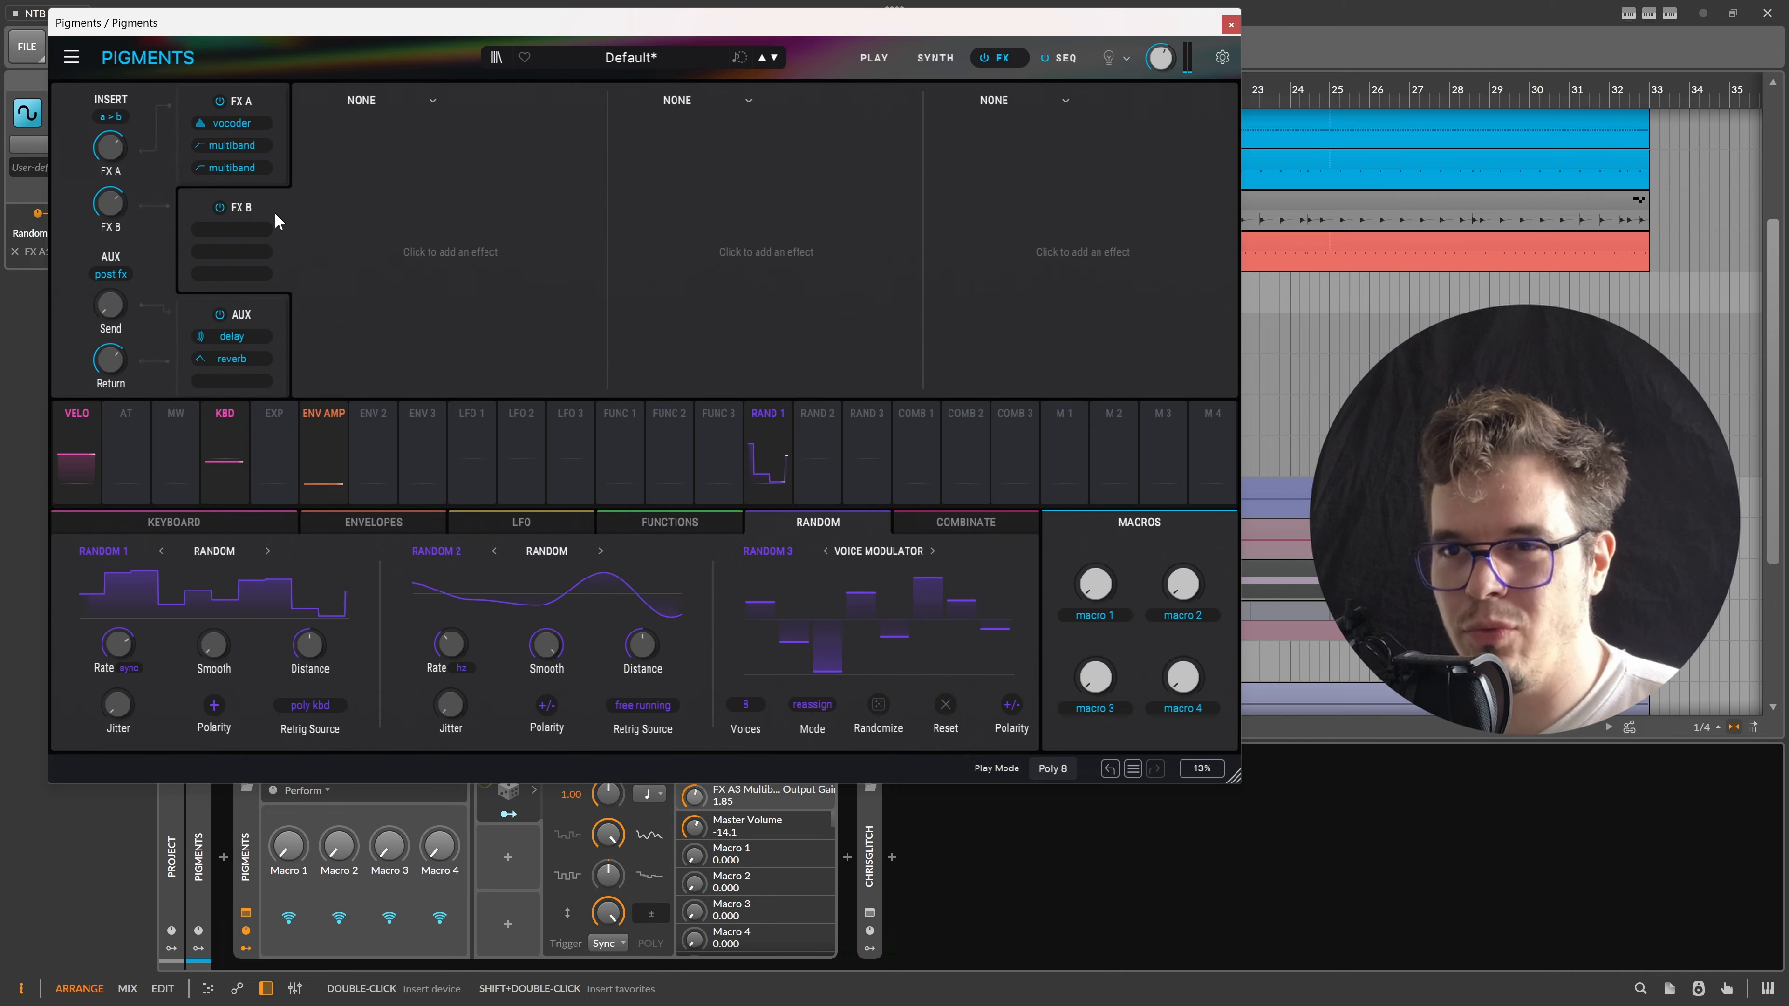
{"action": "left_click", "coordinate": [422, 121]}
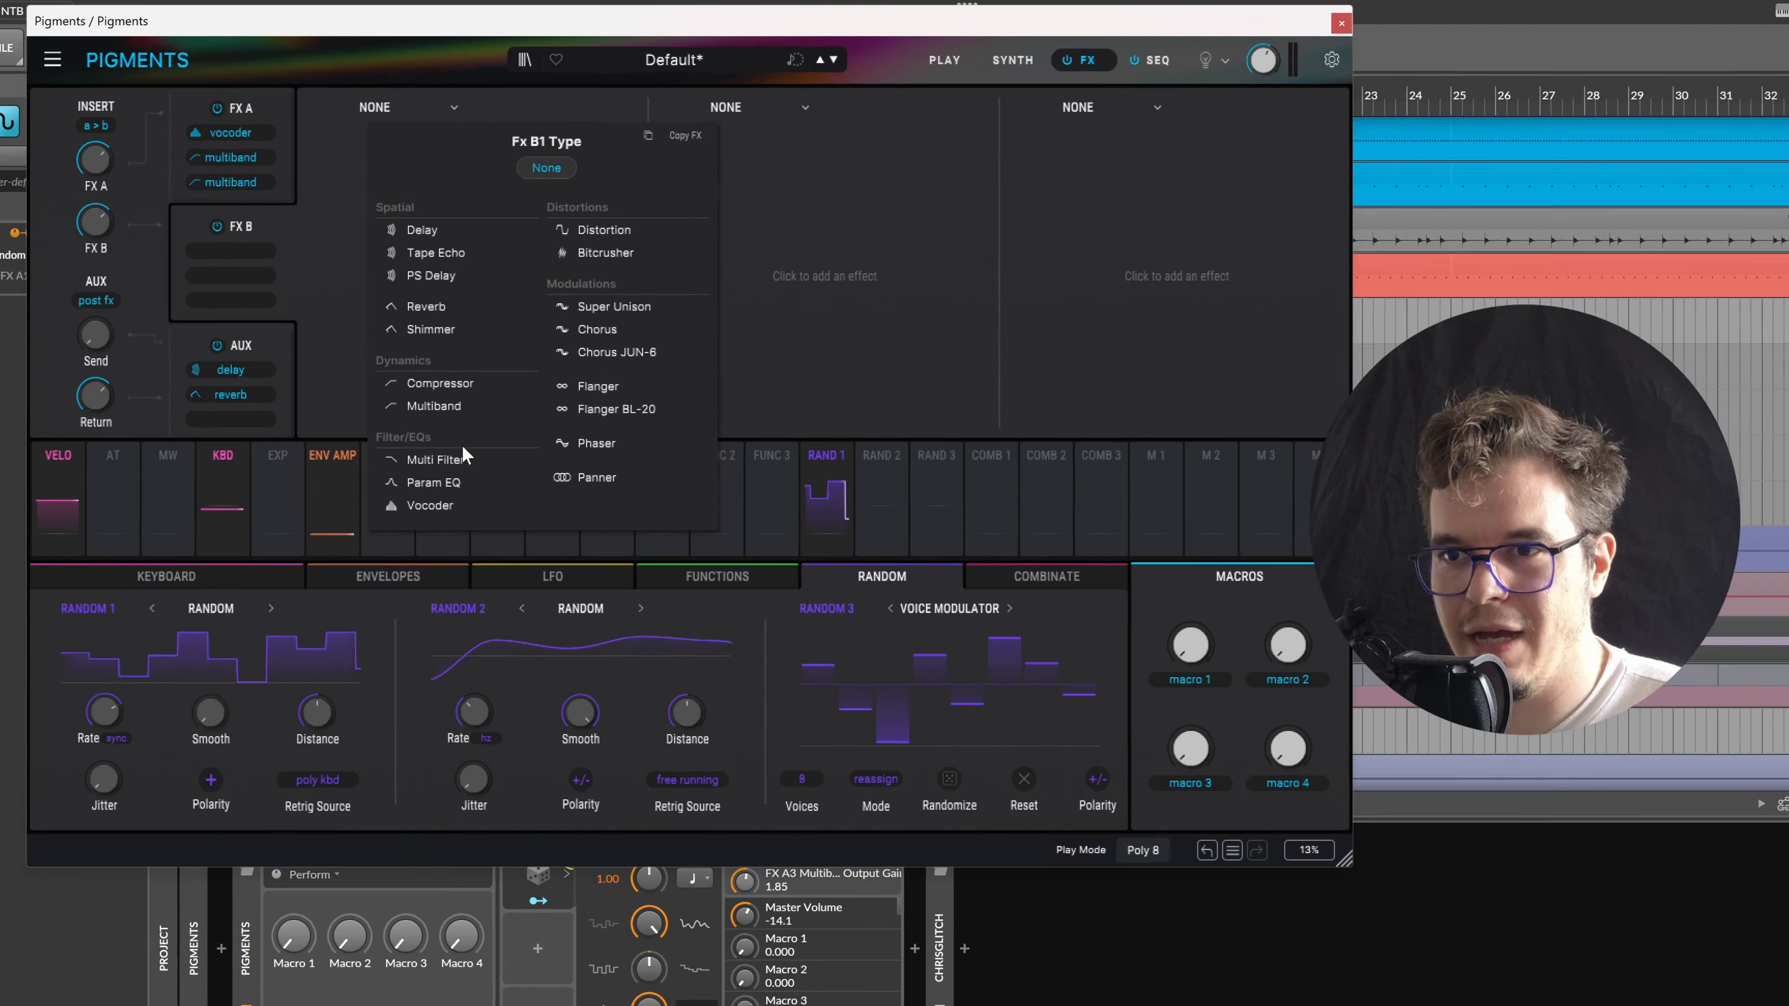
{"action": "left_click", "coordinate": [486, 427]}
{"action": "left_click", "coordinate": [375, 486]}
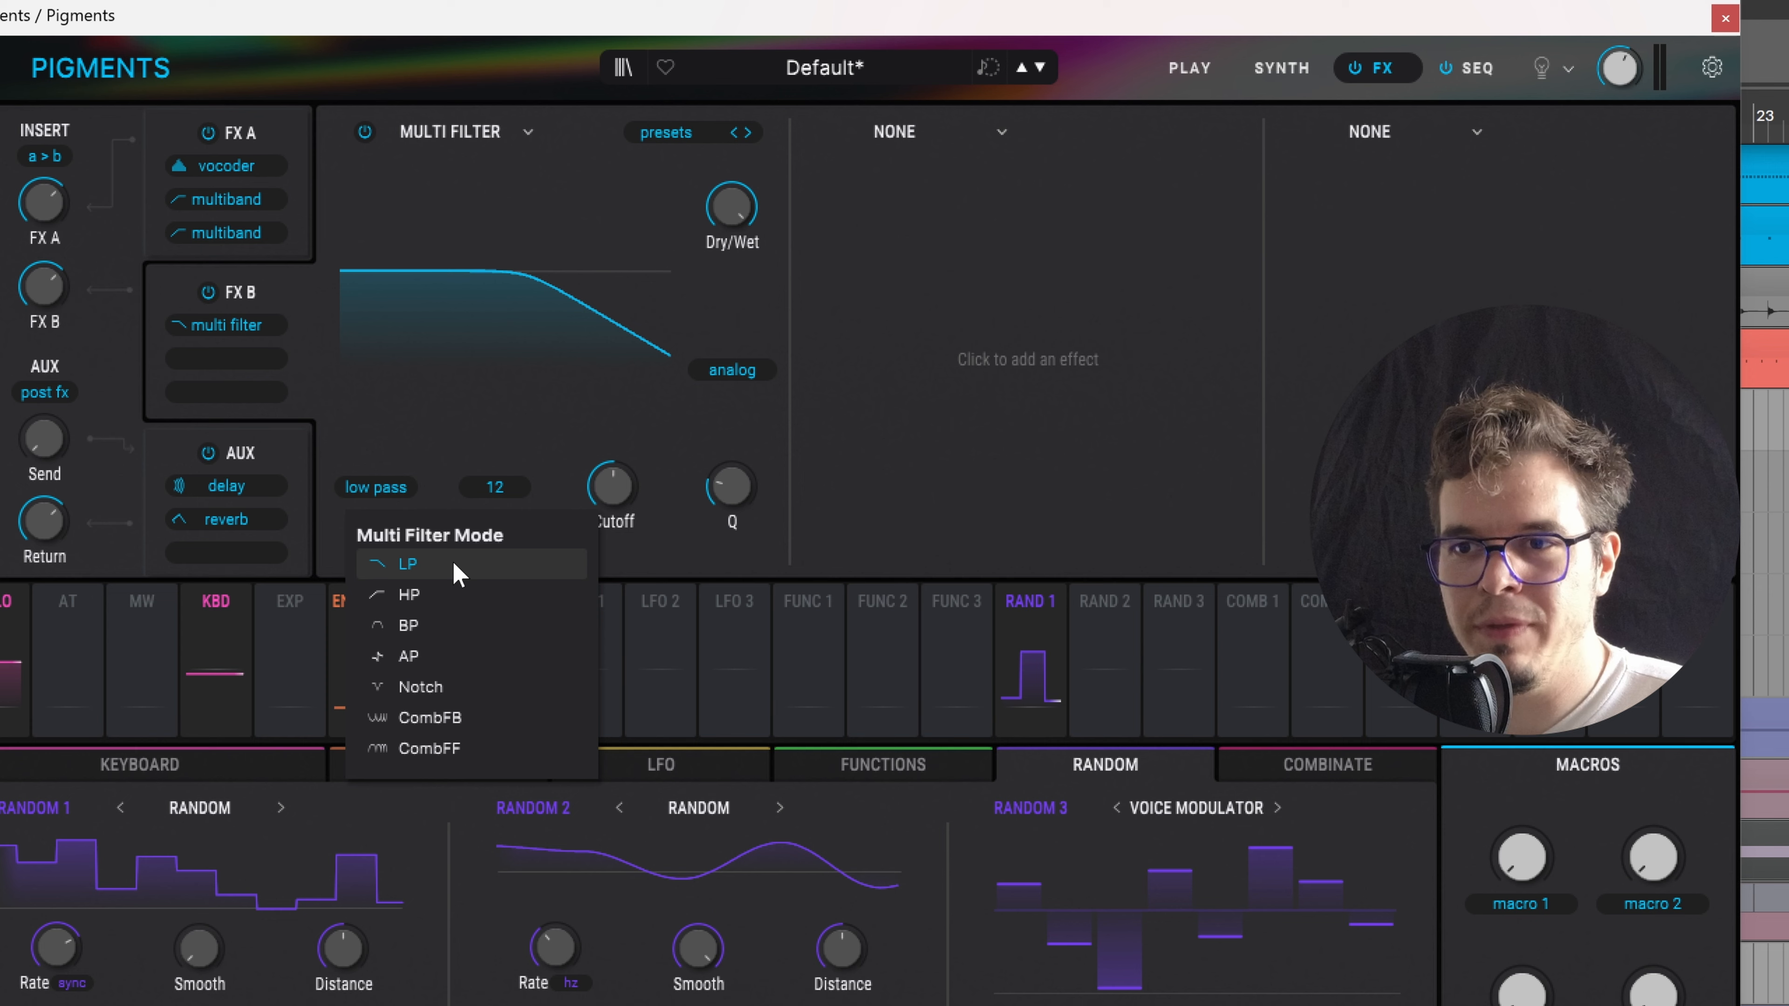
{"action": "left_click", "coordinate": [465, 625]}
{"action": "left_click_drag", "start_coordinate": [493, 487], "coordinate": [493, 473]}
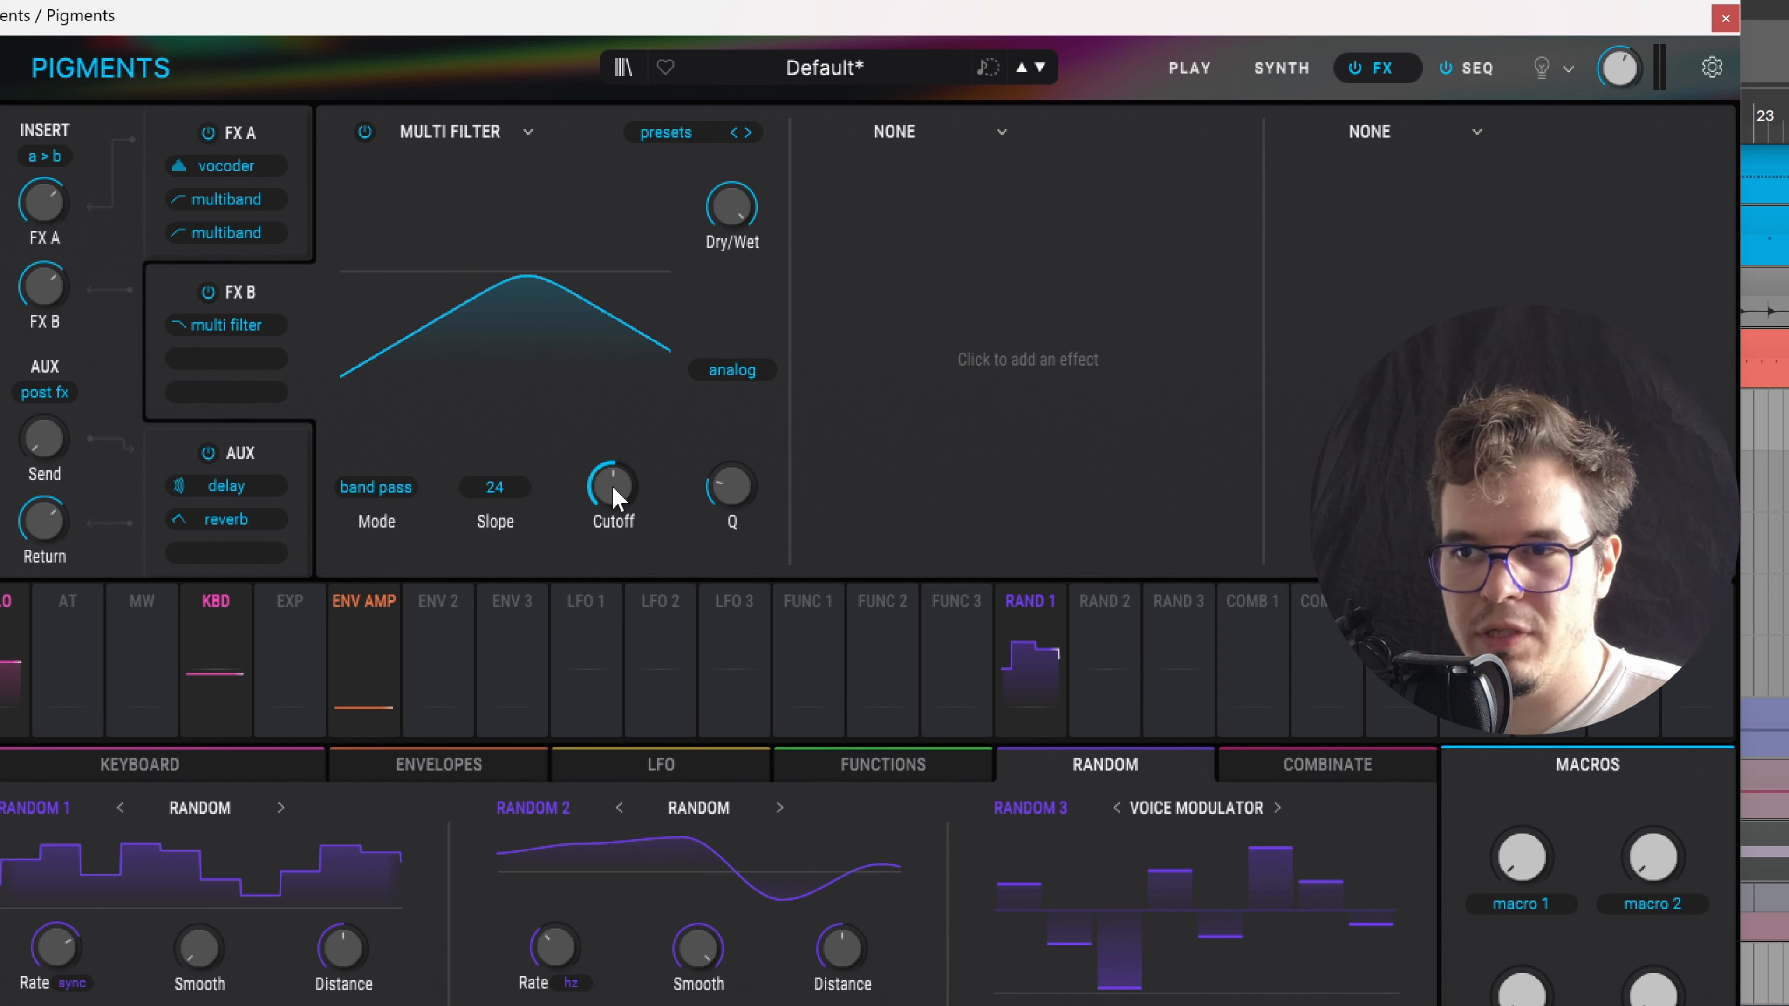
Sweep the band-pass filter's Cutoff down to about 607 Hz and back up into the highs, and set its Q to 0.915
{"action": "left_click_drag", "start_coordinate": [613, 488], "coordinate": [615, 501]}
{"action": "left_click_drag", "start_coordinate": [731, 486], "coordinate": [731, 475]}
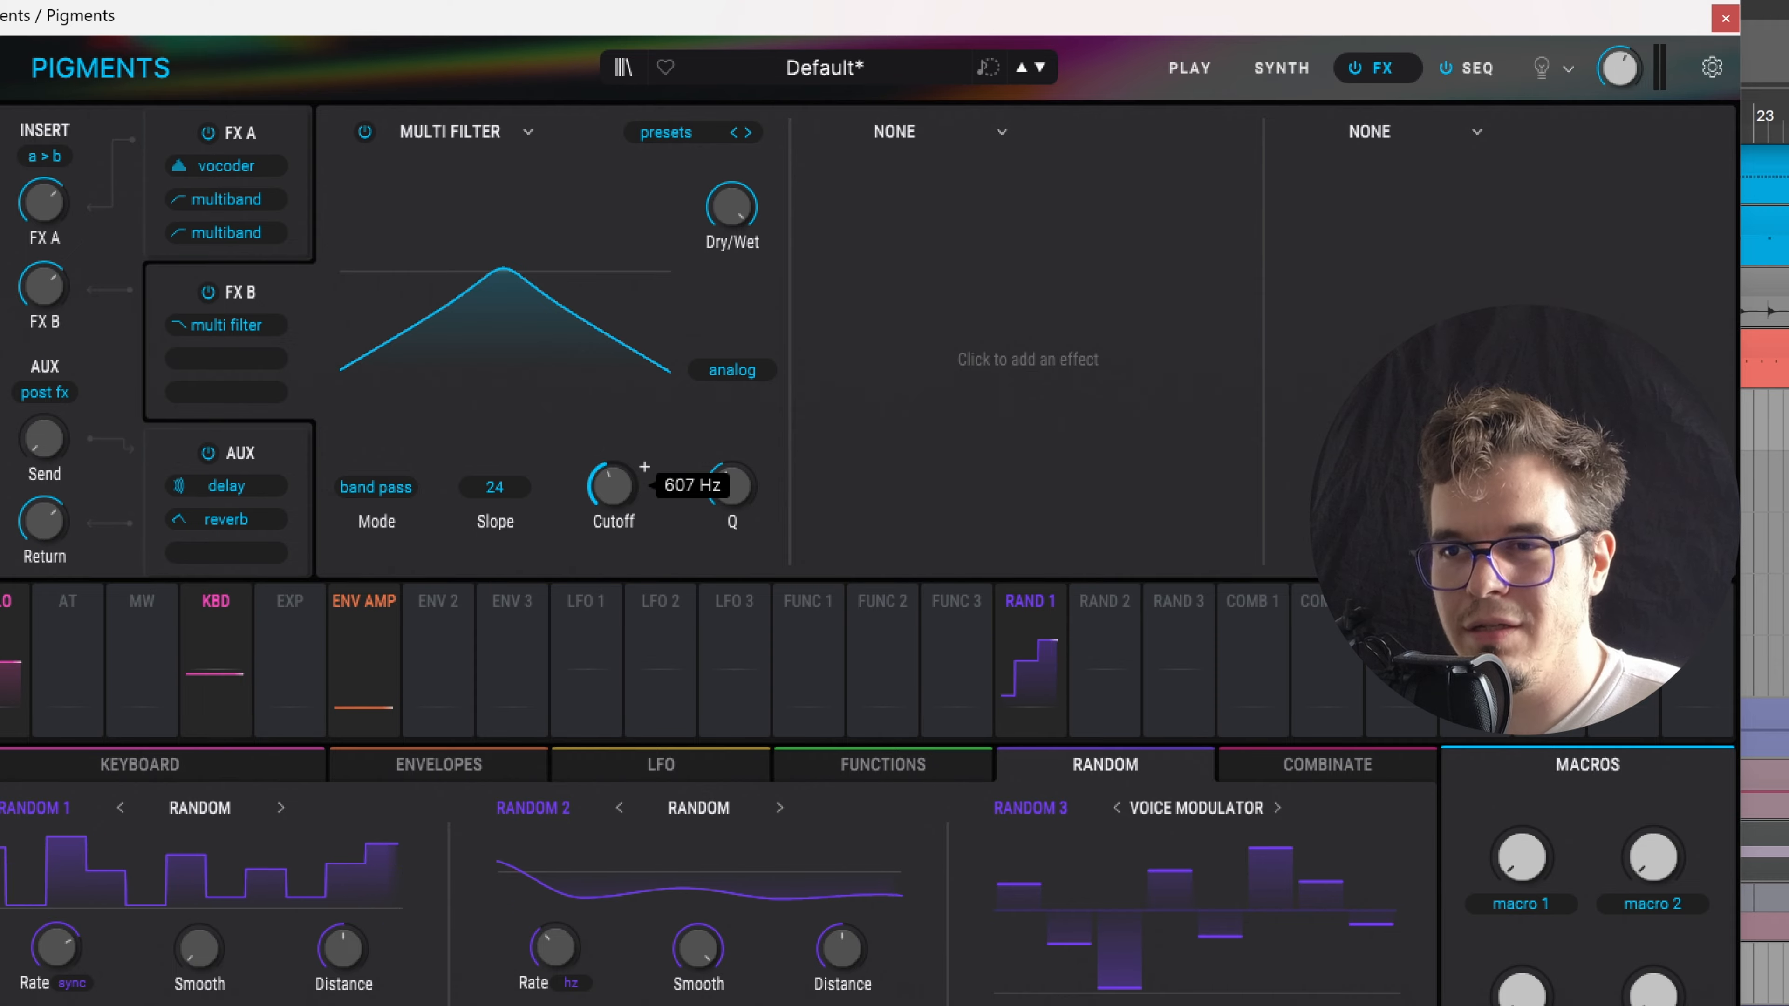
{"action": "left_click_drag", "start_coordinate": [612, 486], "coordinate": [613, 461]}
{"action": "left_click_drag", "start_coordinate": [731, 486], "coordinate": [731, 497]}
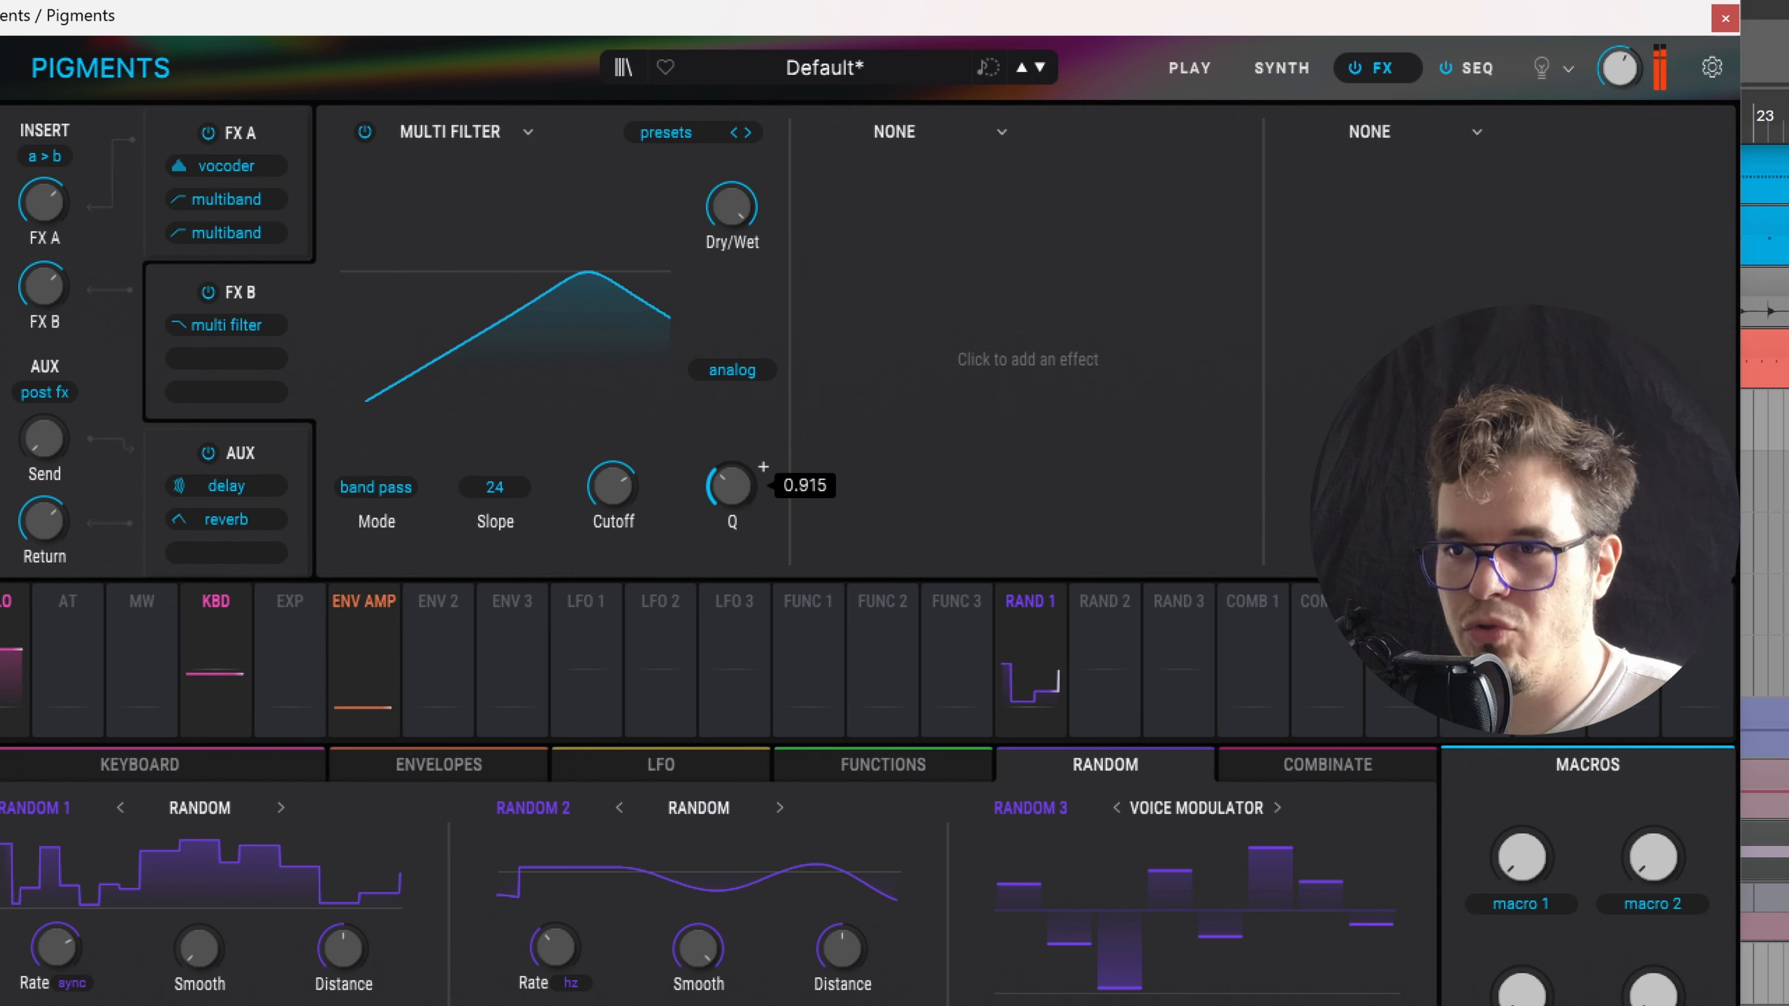
{"action": "left_click_drag", "start_coordinate": [612, 486], "coordinate": [612, 482]}
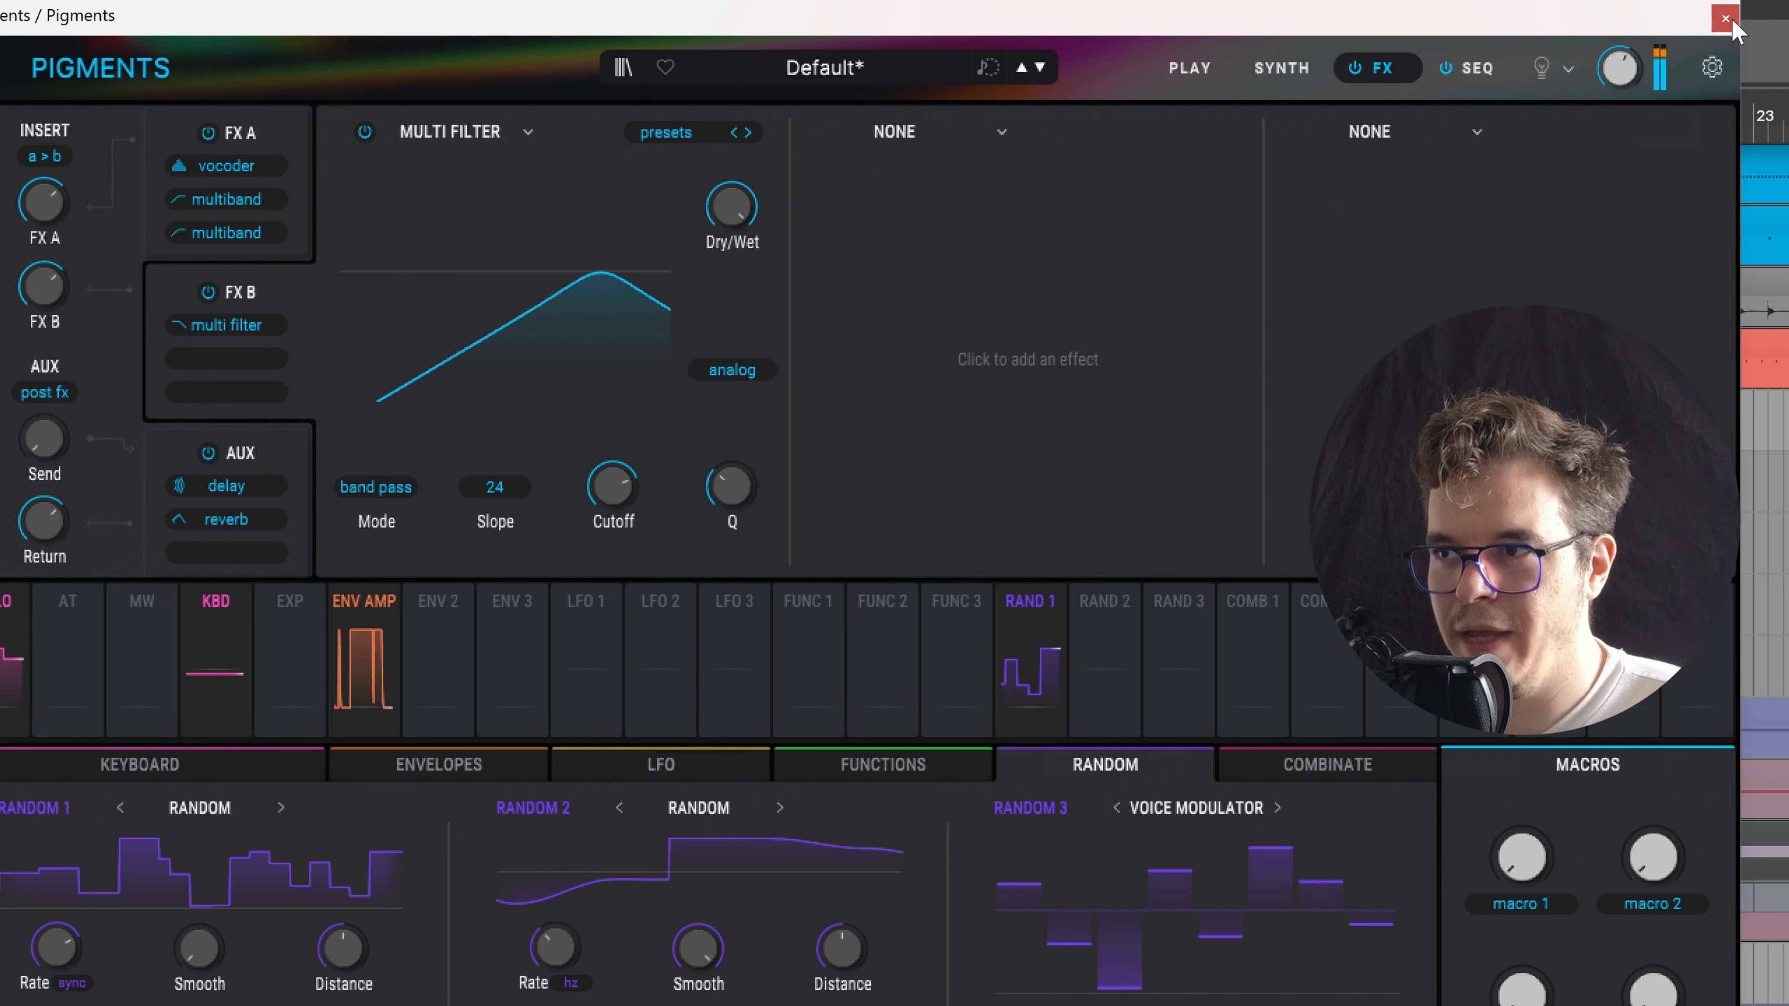
Add a Compressor to the third FX B slot with Ratio 100/1, minimum Attack, Release 91.7 ms and a lowered Threshold
{"action": "left_click", "coordinate": [1434, 136]}
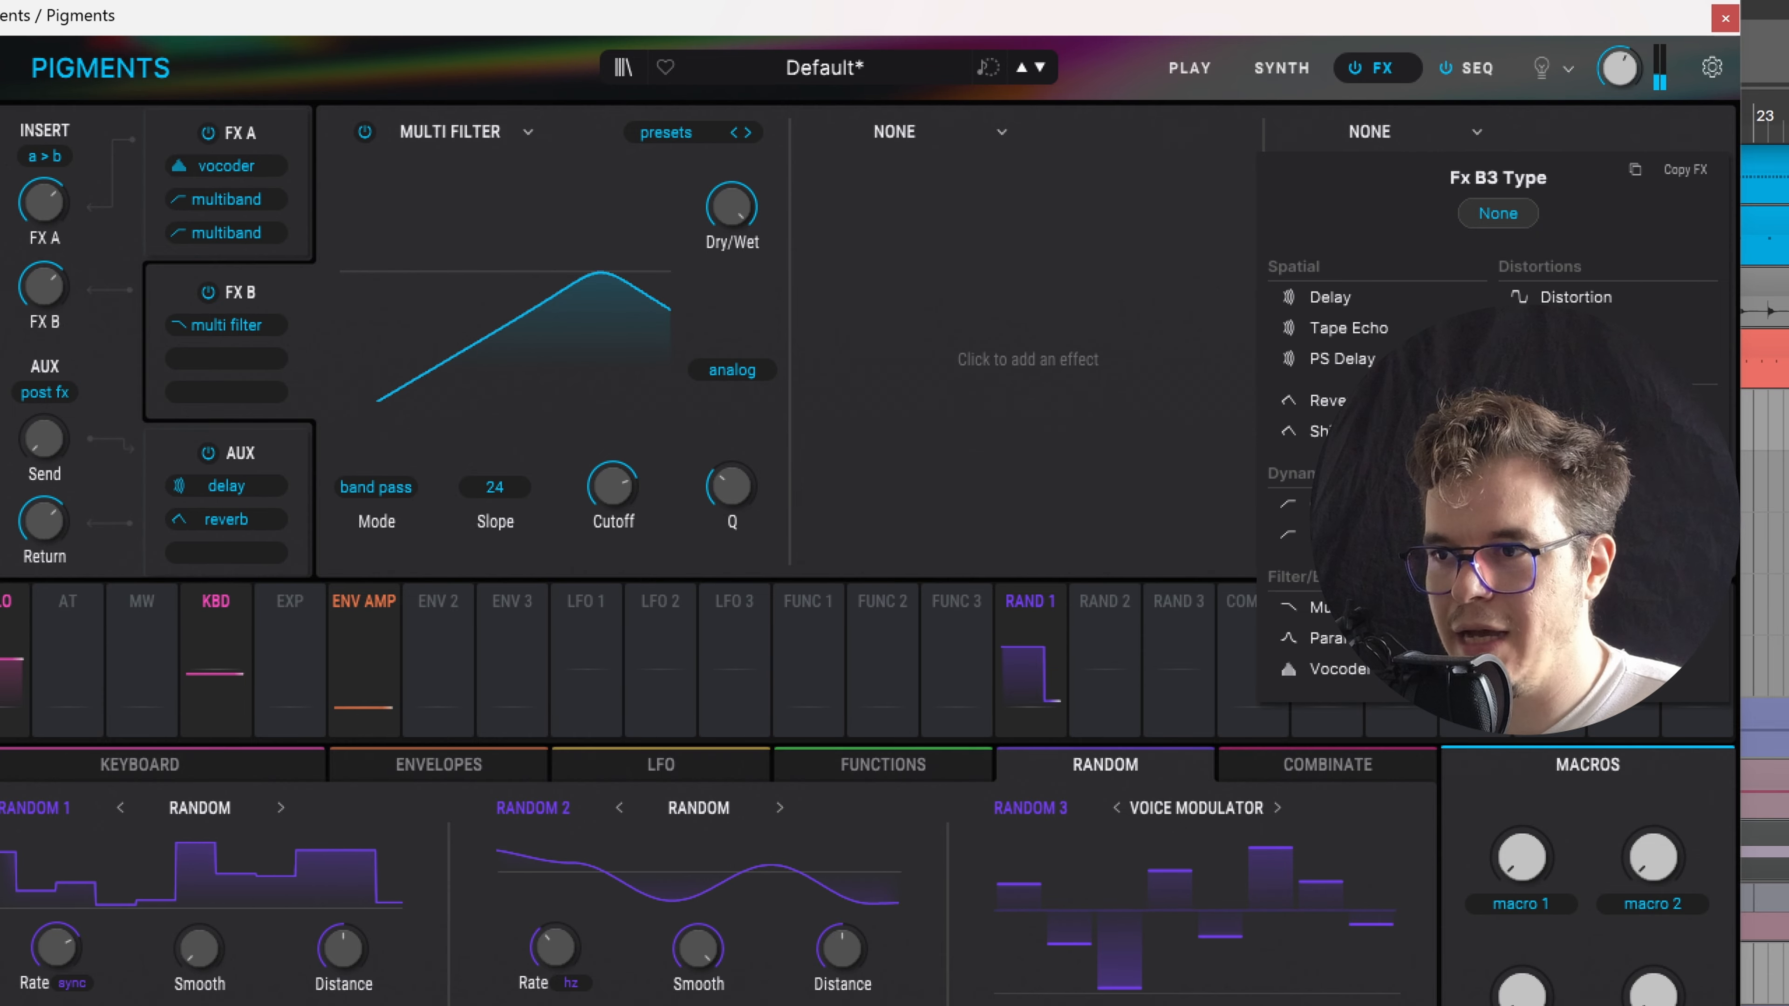
{"action": "left_click", "coordinate": [1356, 503]}
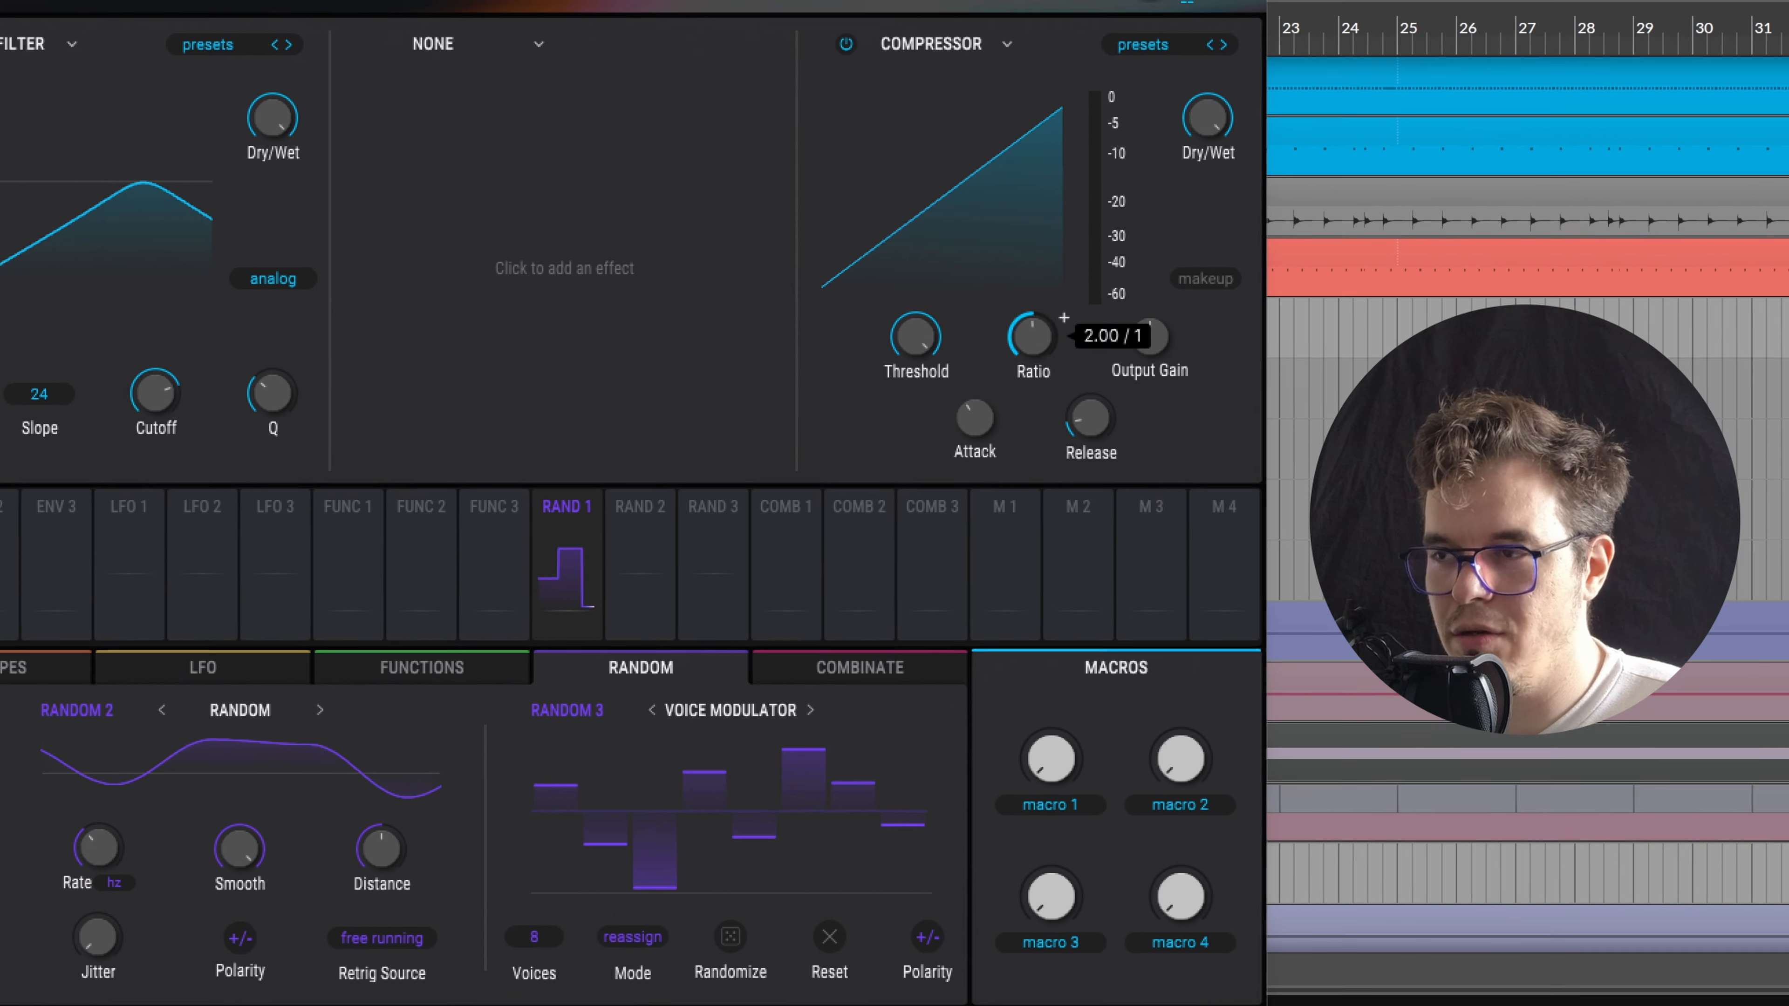
{"action": "left_click_drag", "start_coordinate": [1126, 310], "coordinate": [1146, 297]}
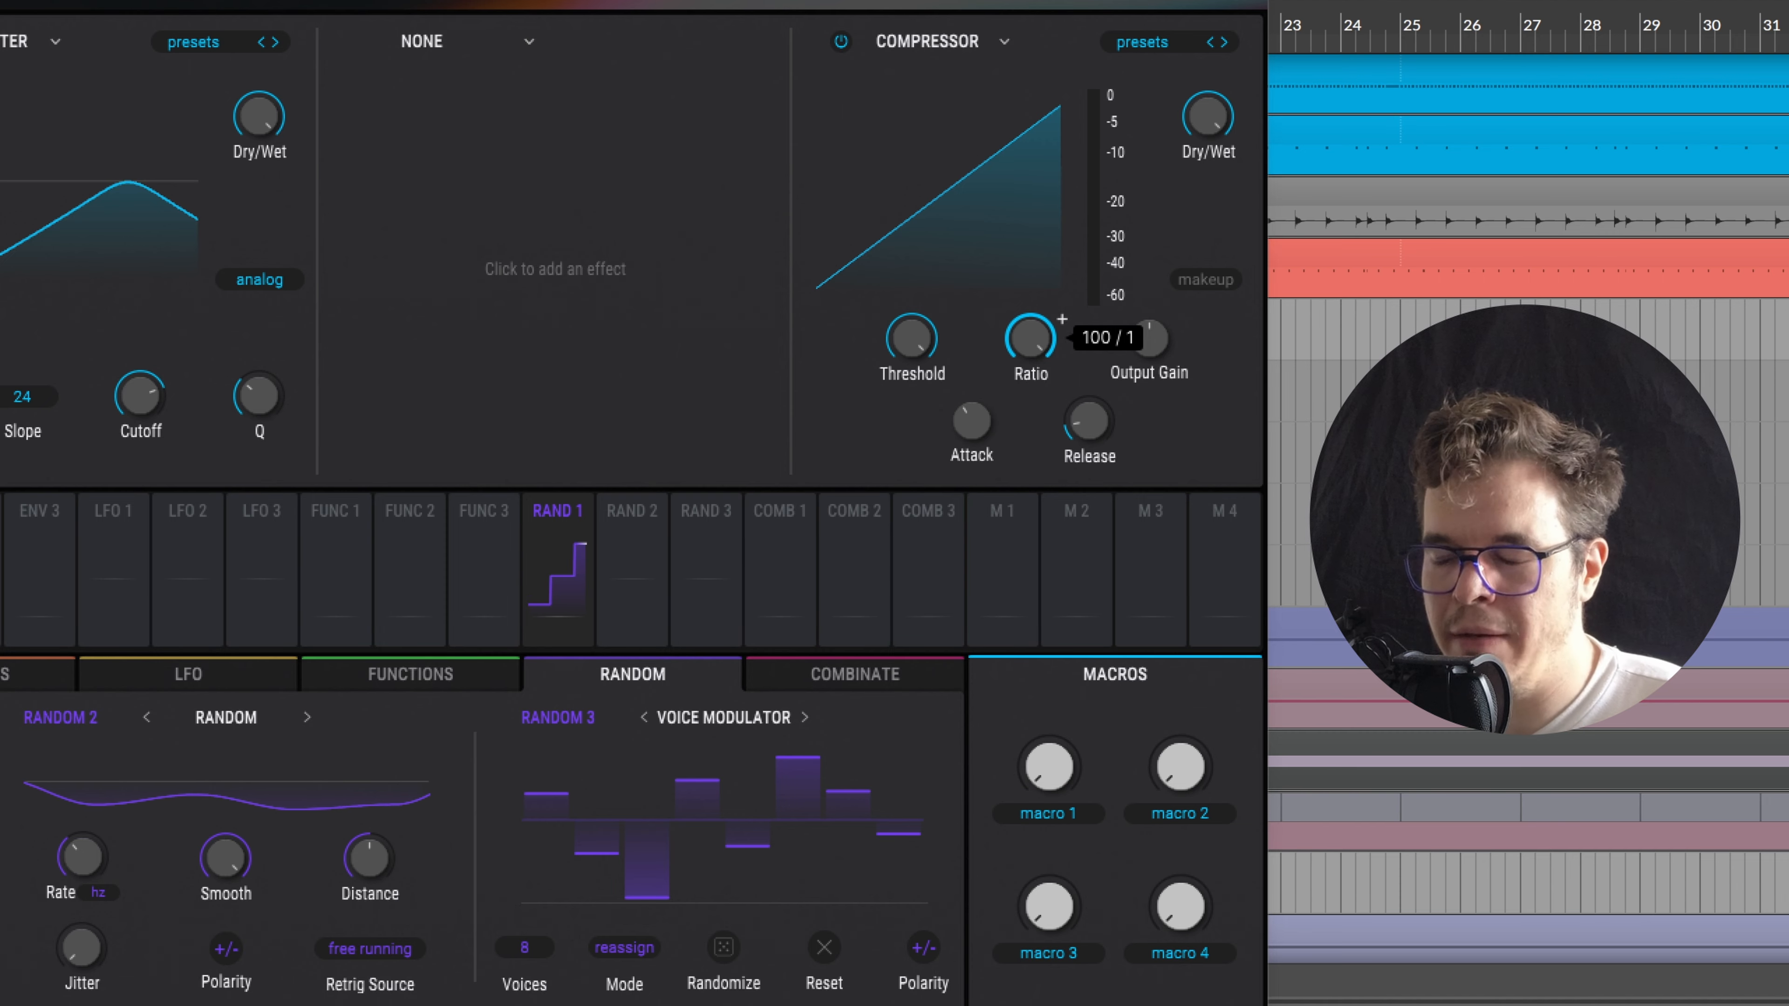
{"action": "left_click_drag", "start_coordinate": [972, 423], "coordinate": [971, 468]}
{"action": "left_click_drag", "start_coordinate": [1091, 425], "coordinate": [1091, 414]}
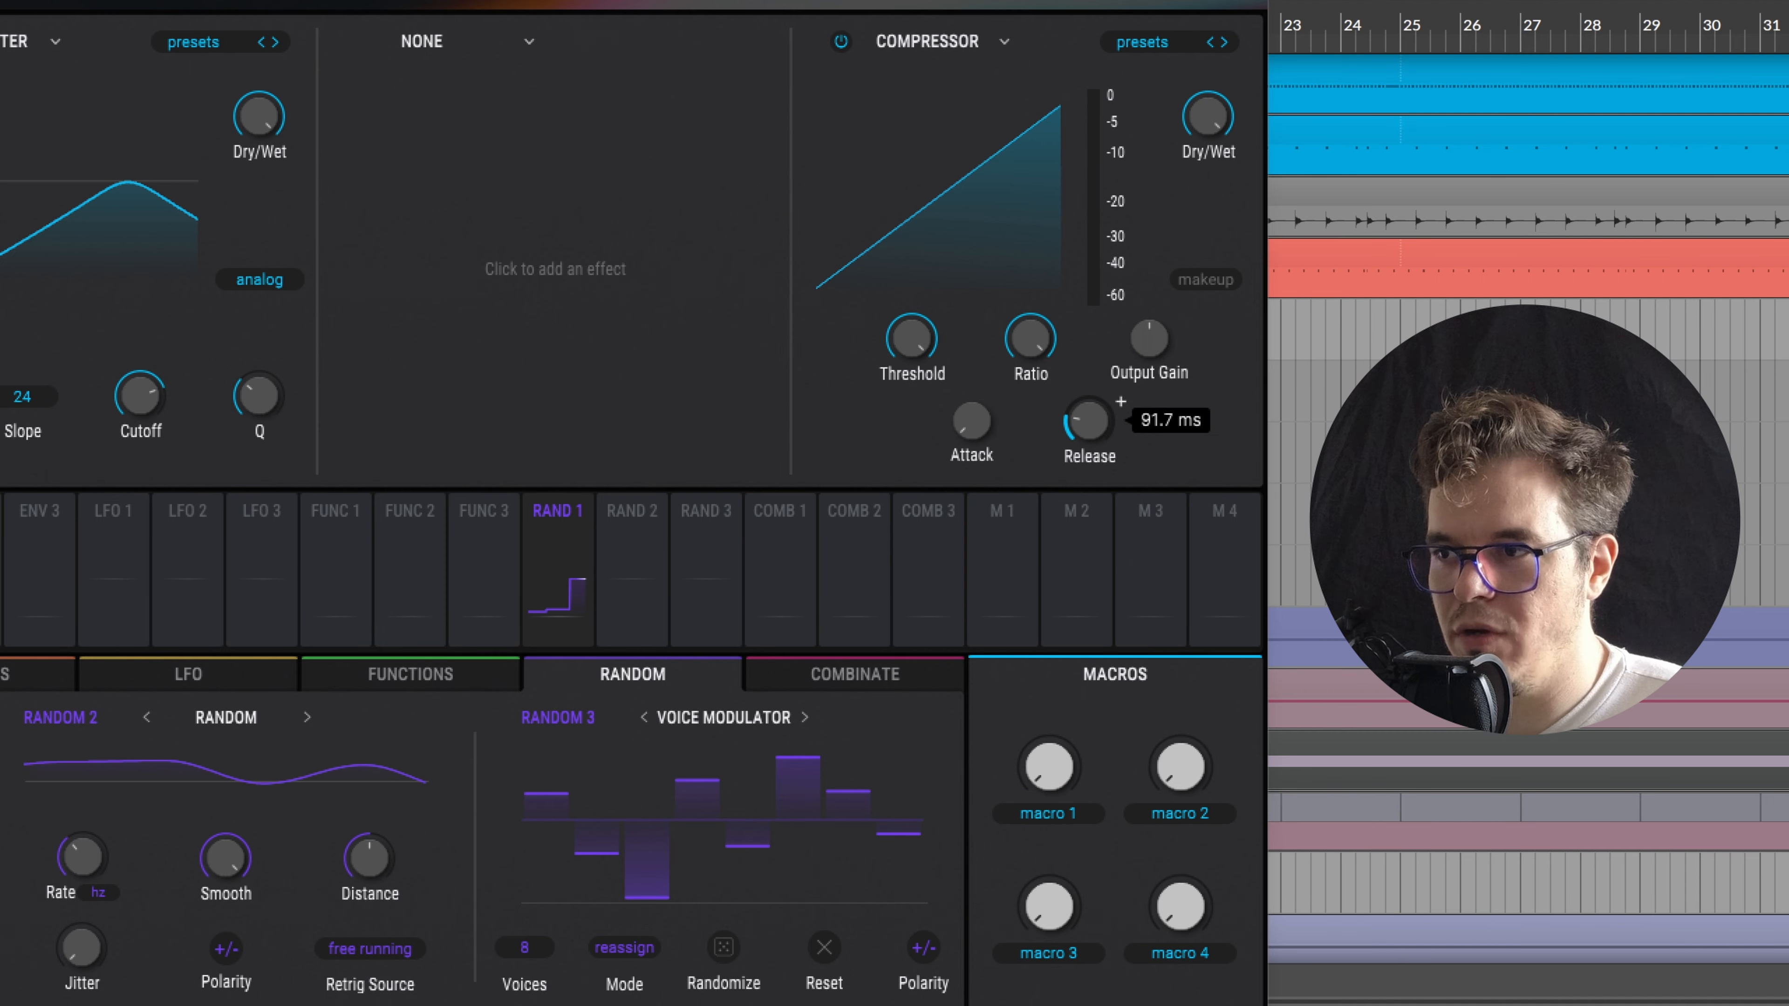
{"action": "left_click_drag", "start_coordinate": [912, 338], "coordinate": [912, 352]}
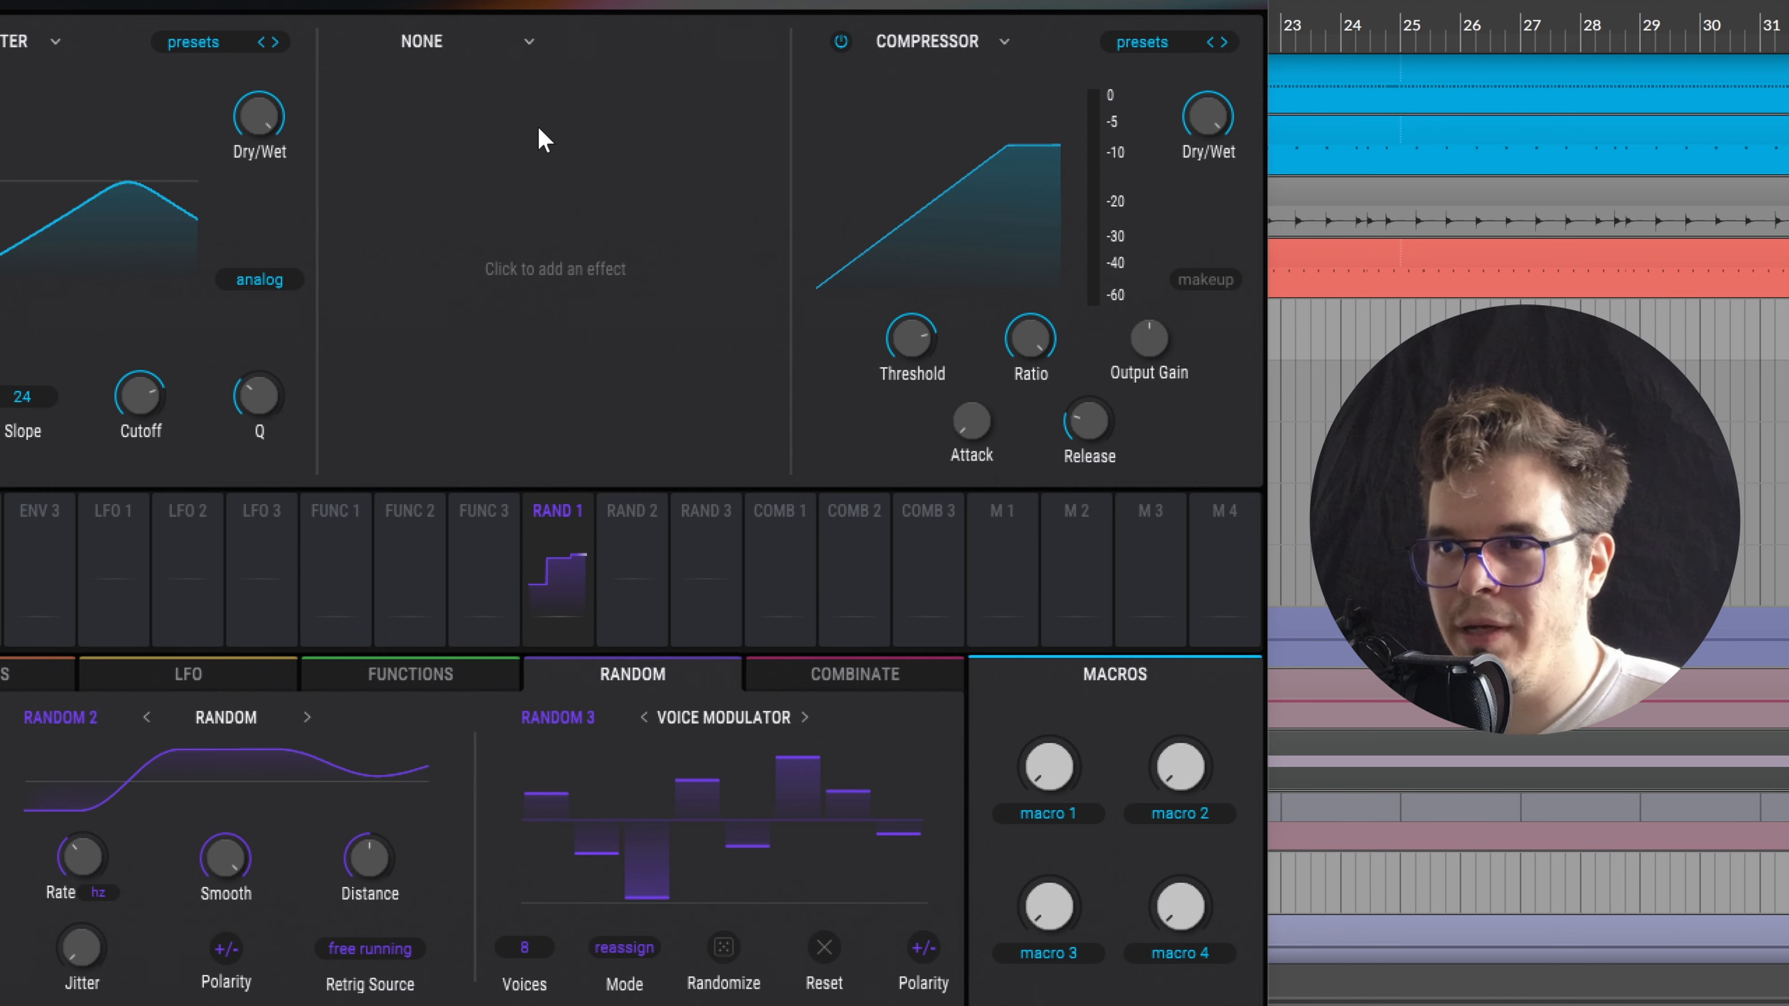
Add a Multi Filter to the second FX B slot in CombFB mode with Comb Freq at 24.9
{"action": "left_click", "coordinate": [486, 52]}
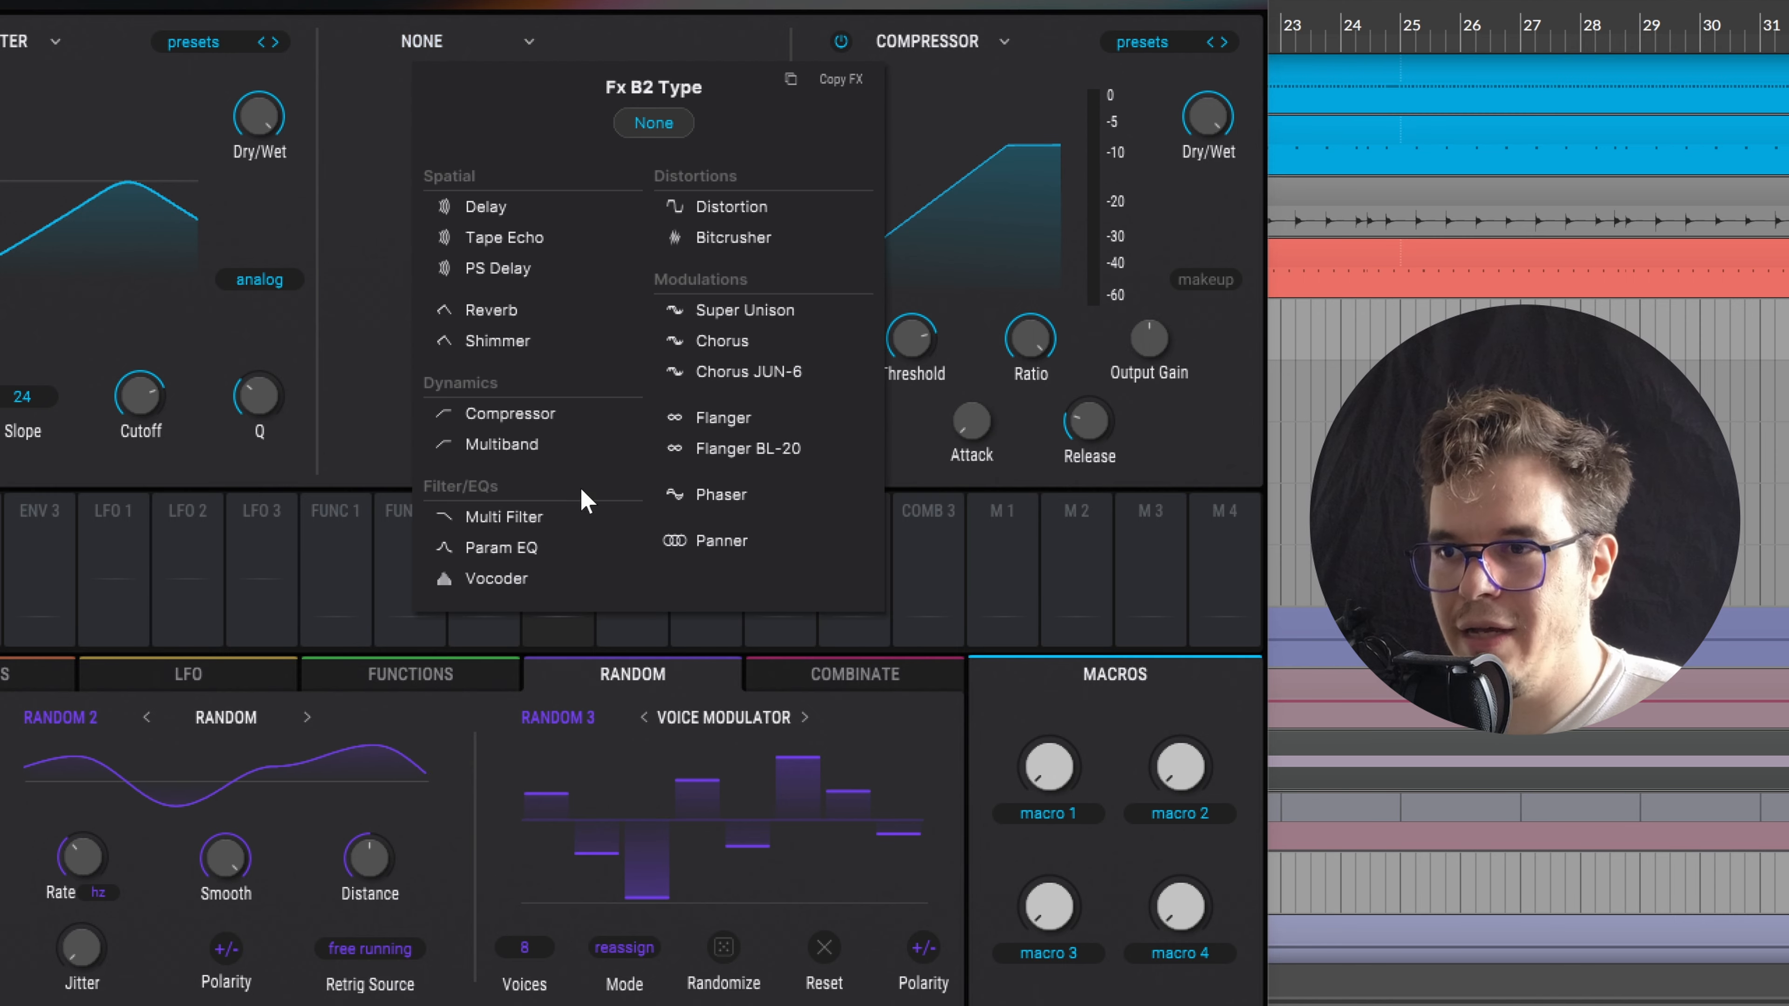
{"action": "left_click", "coordinate": [562, 518]}
{"action": "left_click", "coordinate": [396, 390]}
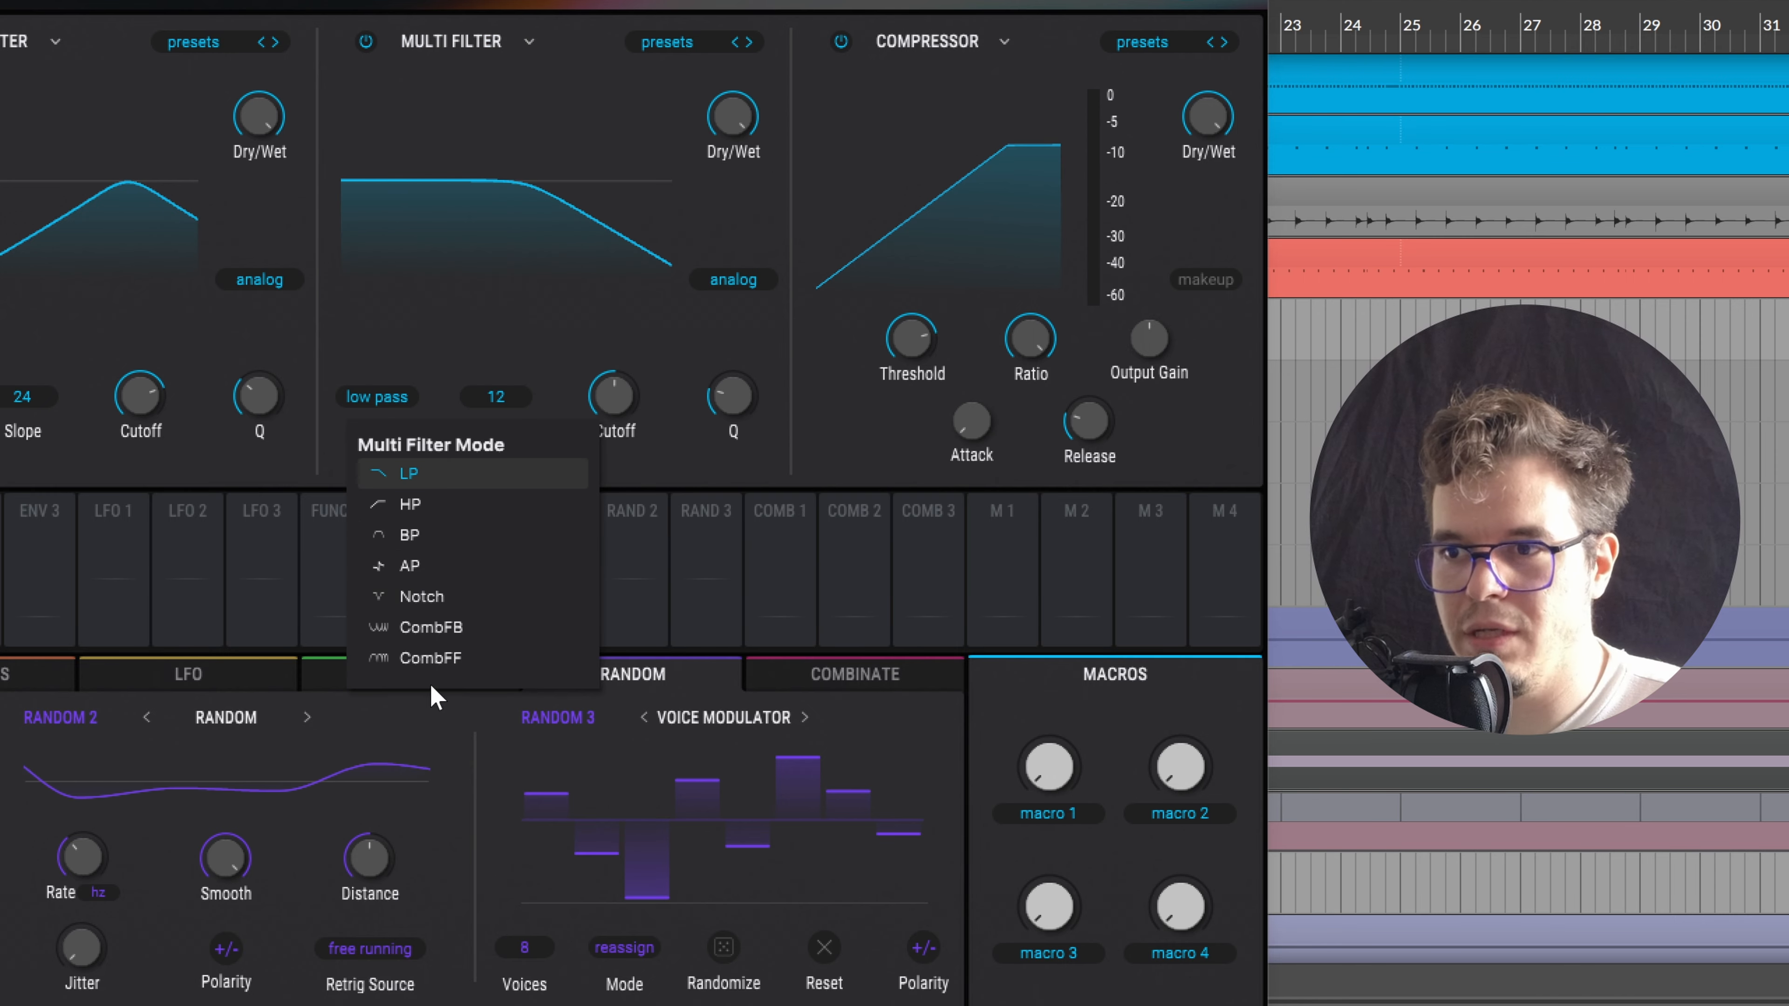
{"action": "left_click", "coordinate": [423, 629]}
{"action": "left_click_drag", "start_coordinate": [570, 407], "coordinate": [586, 376]}
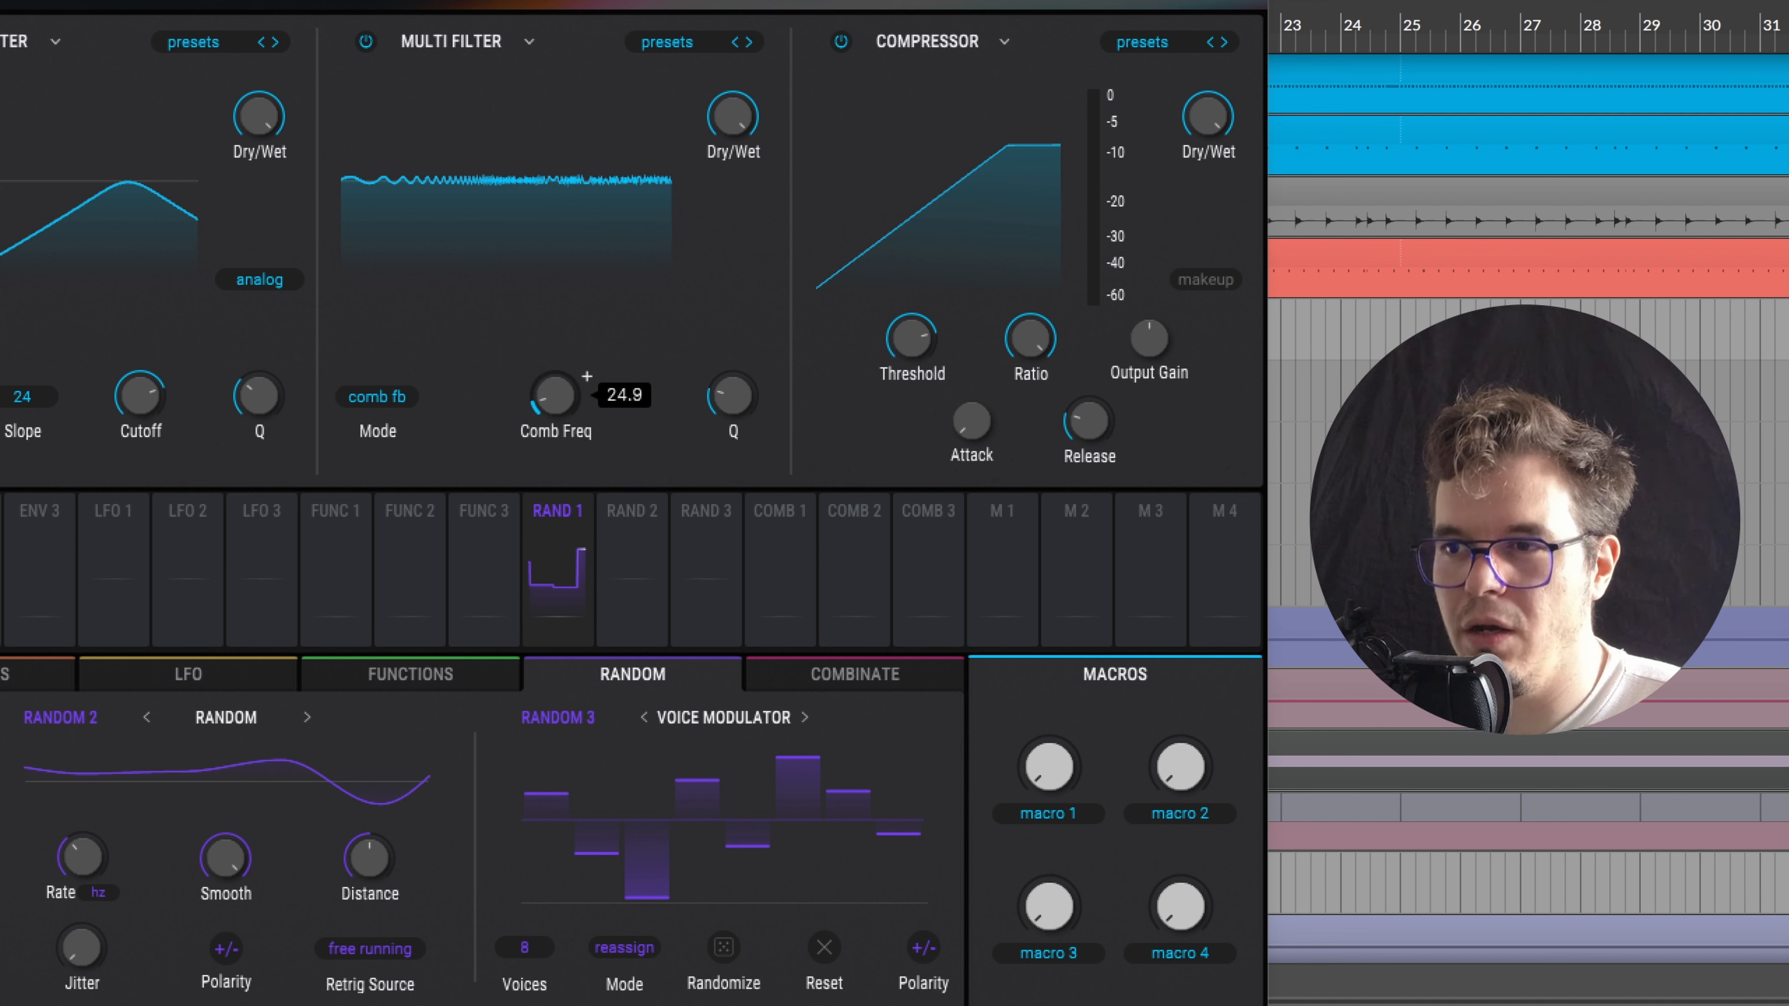
Lower the band-pass filter's Cutoff, and audition a high Q on the comb filter before reducing it again
{"action": "left_click_drag", "start_coordinate": [745, 398], "coordinate": [764, 376]}
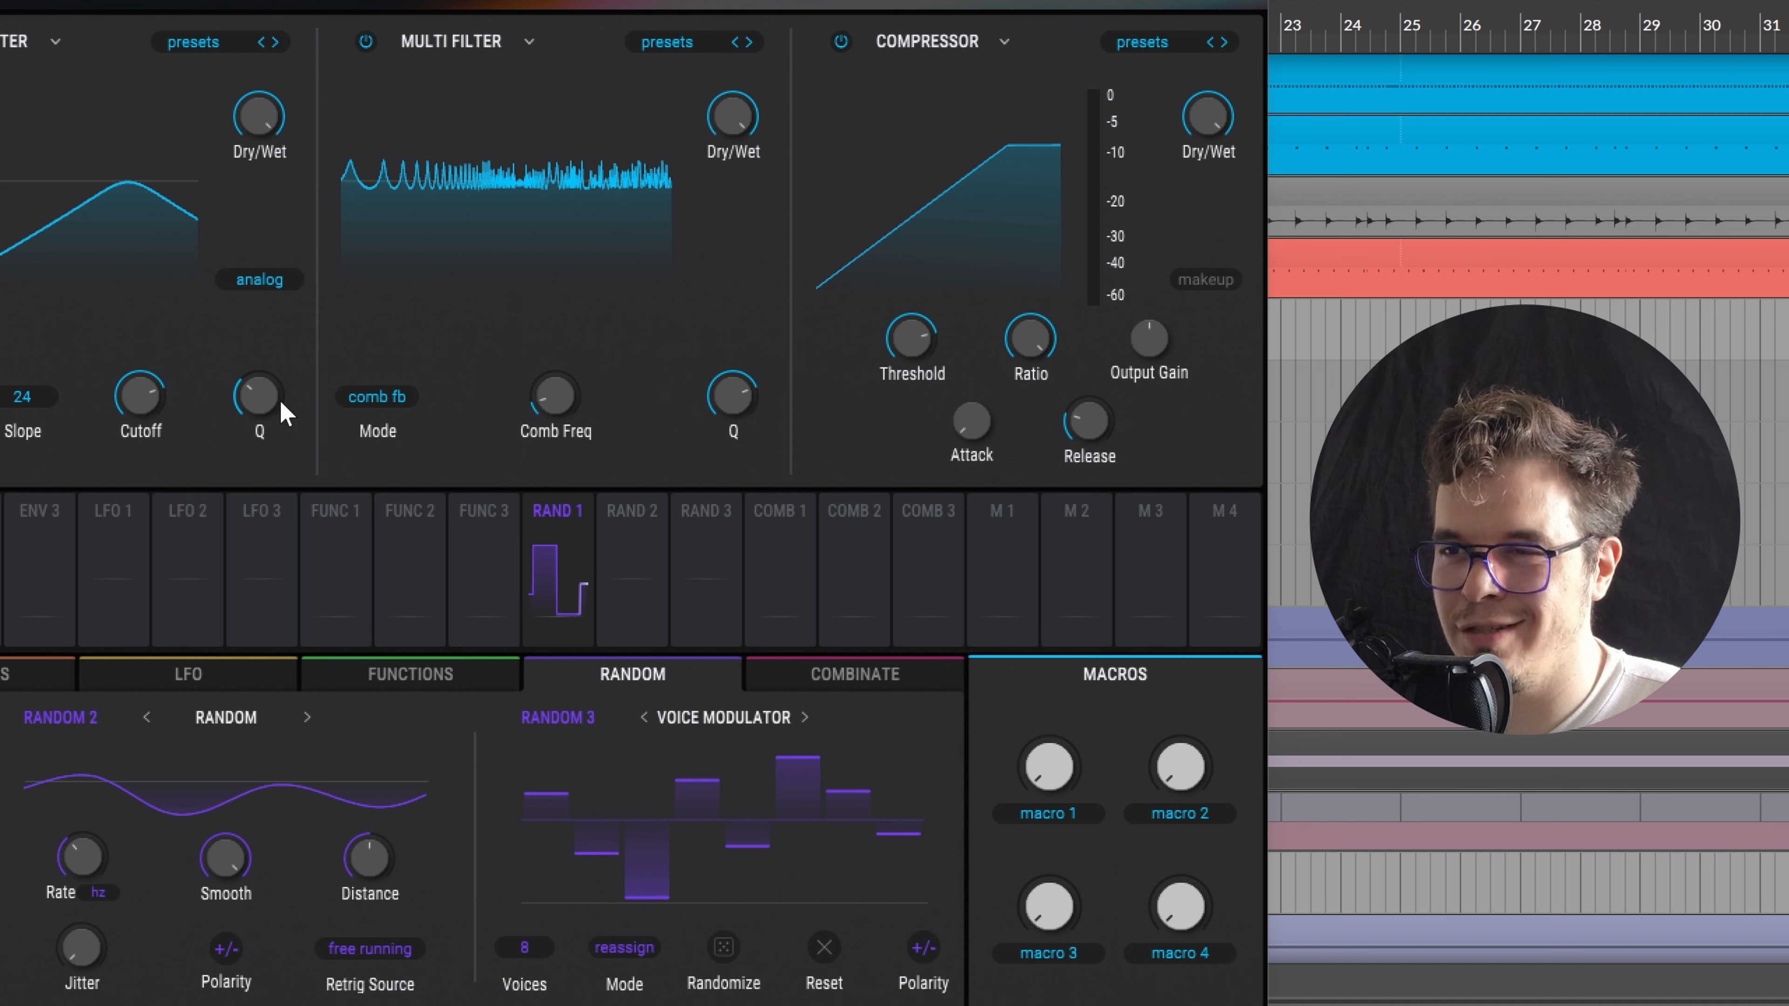
{"action": "mouse_move", "coordinate": [139, 396]}
{"action": "left_mouse_down"}
{"action": "mouse_move", "coordinate": [139, 421]}
{"action": "mouse_move", "coordinate": [139, 403]}
{"action": "left_mouse_up"}
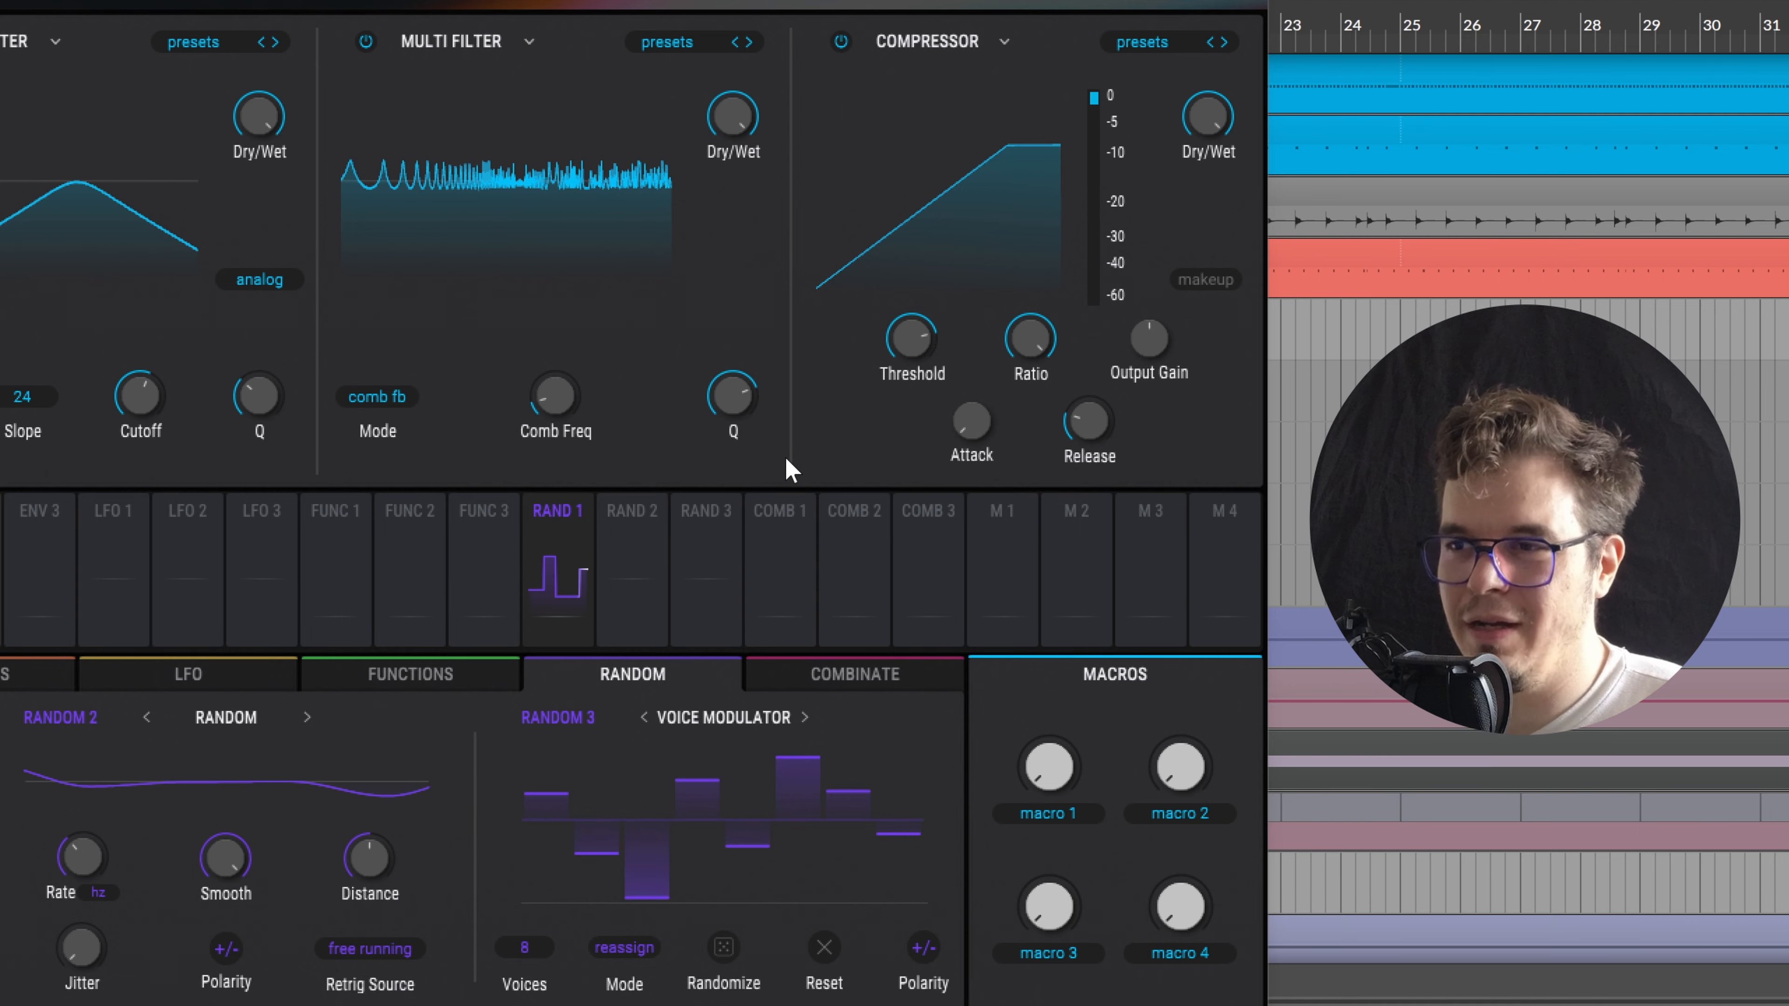
{"action": "left_click_drag", "start_coordinate": [732, 395], "coordinate": [732, 409]}
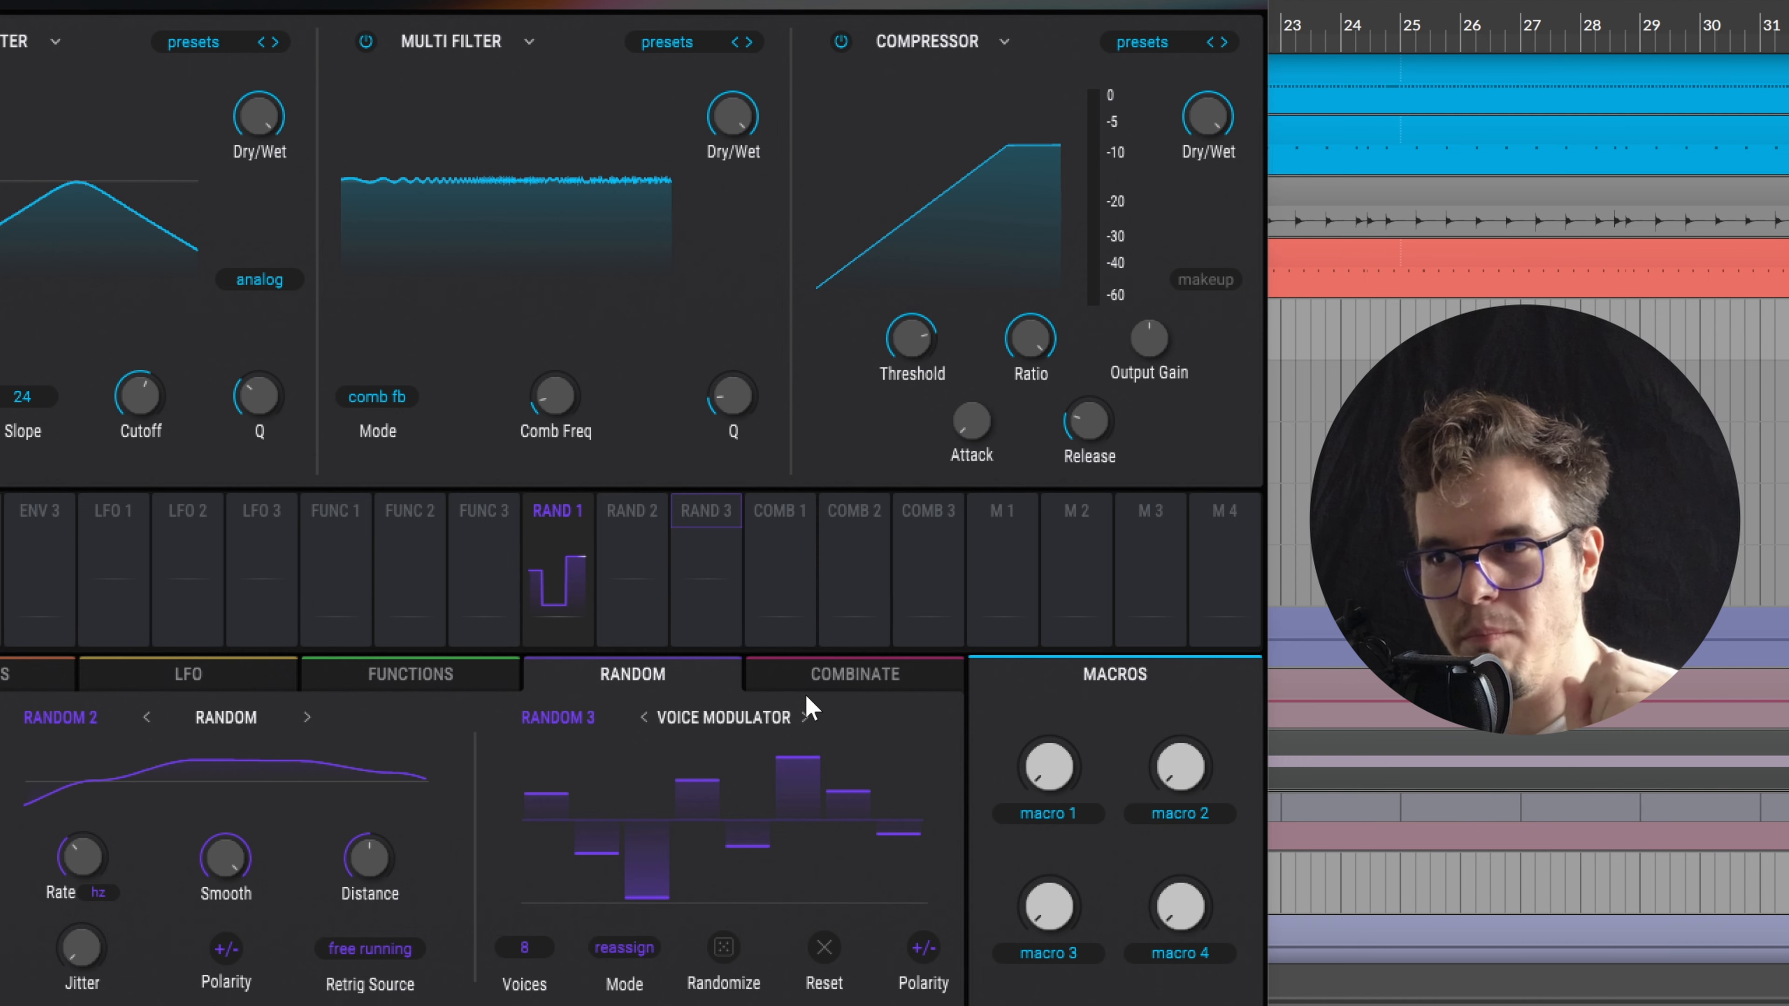
Change Random 3 to the Binary type and assign it as a modulator to the comb filter's Q
{"action": "left_click", "coordinate": [732, 719]}
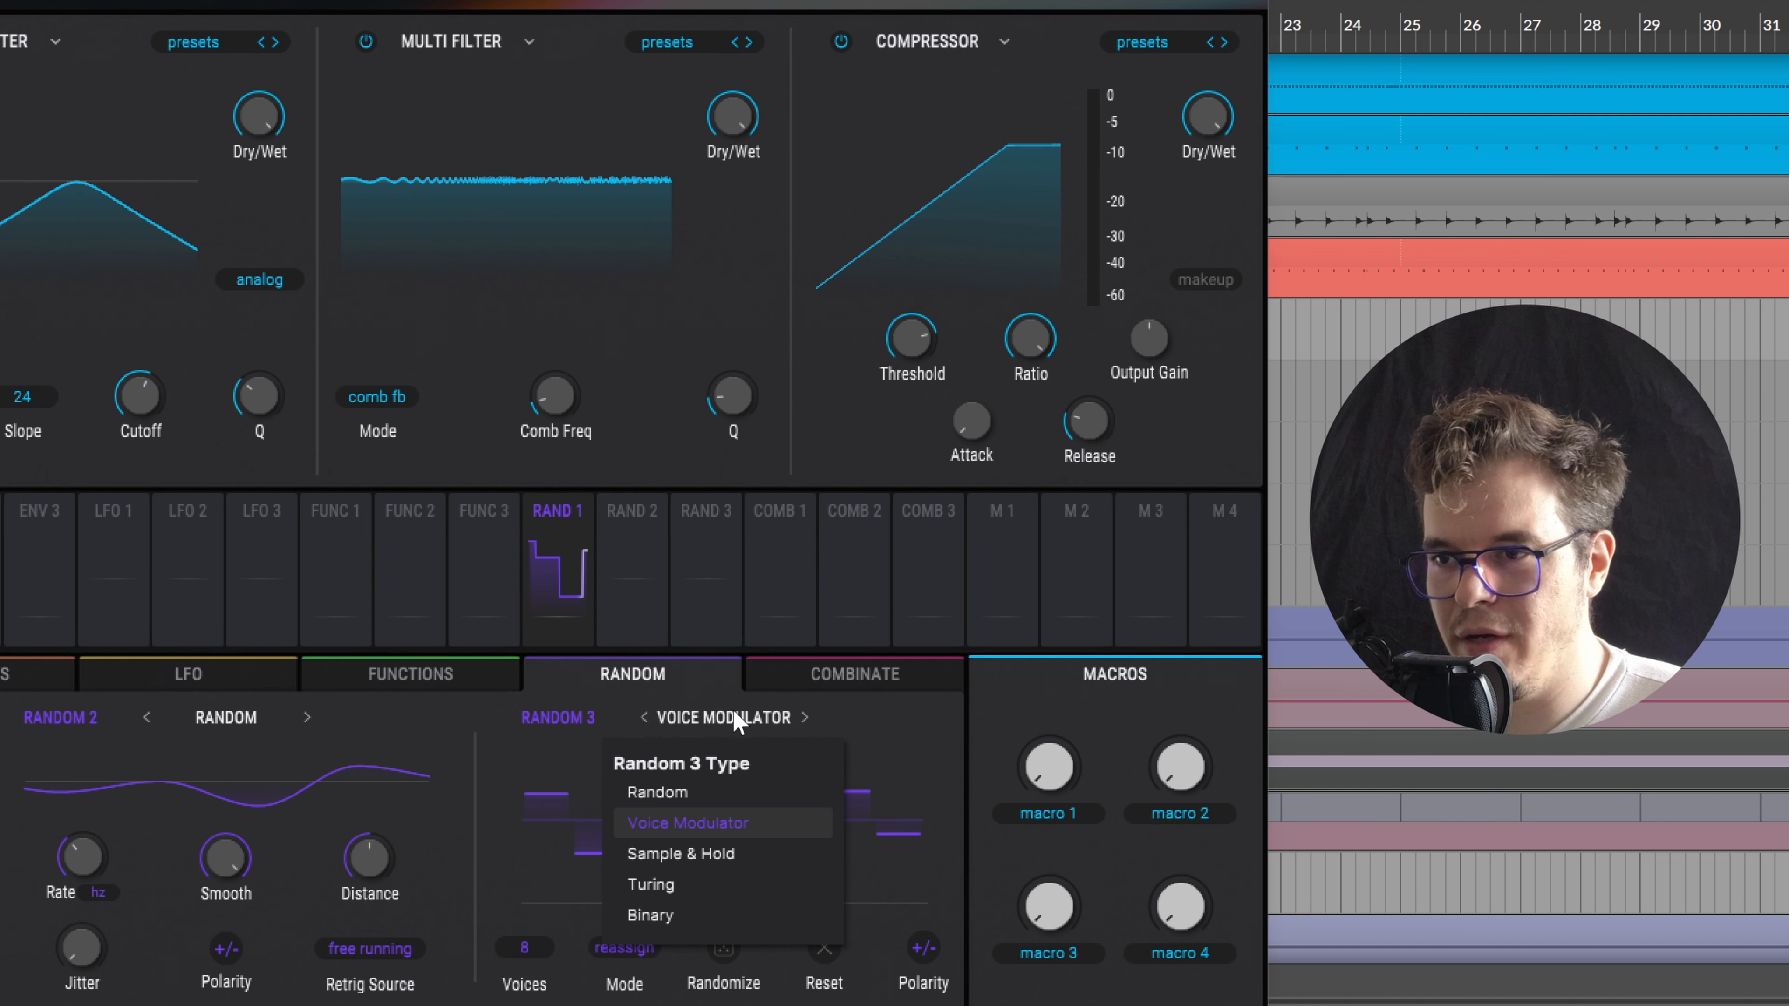
{"action": "left_click", "coordinate": [723, 923]}
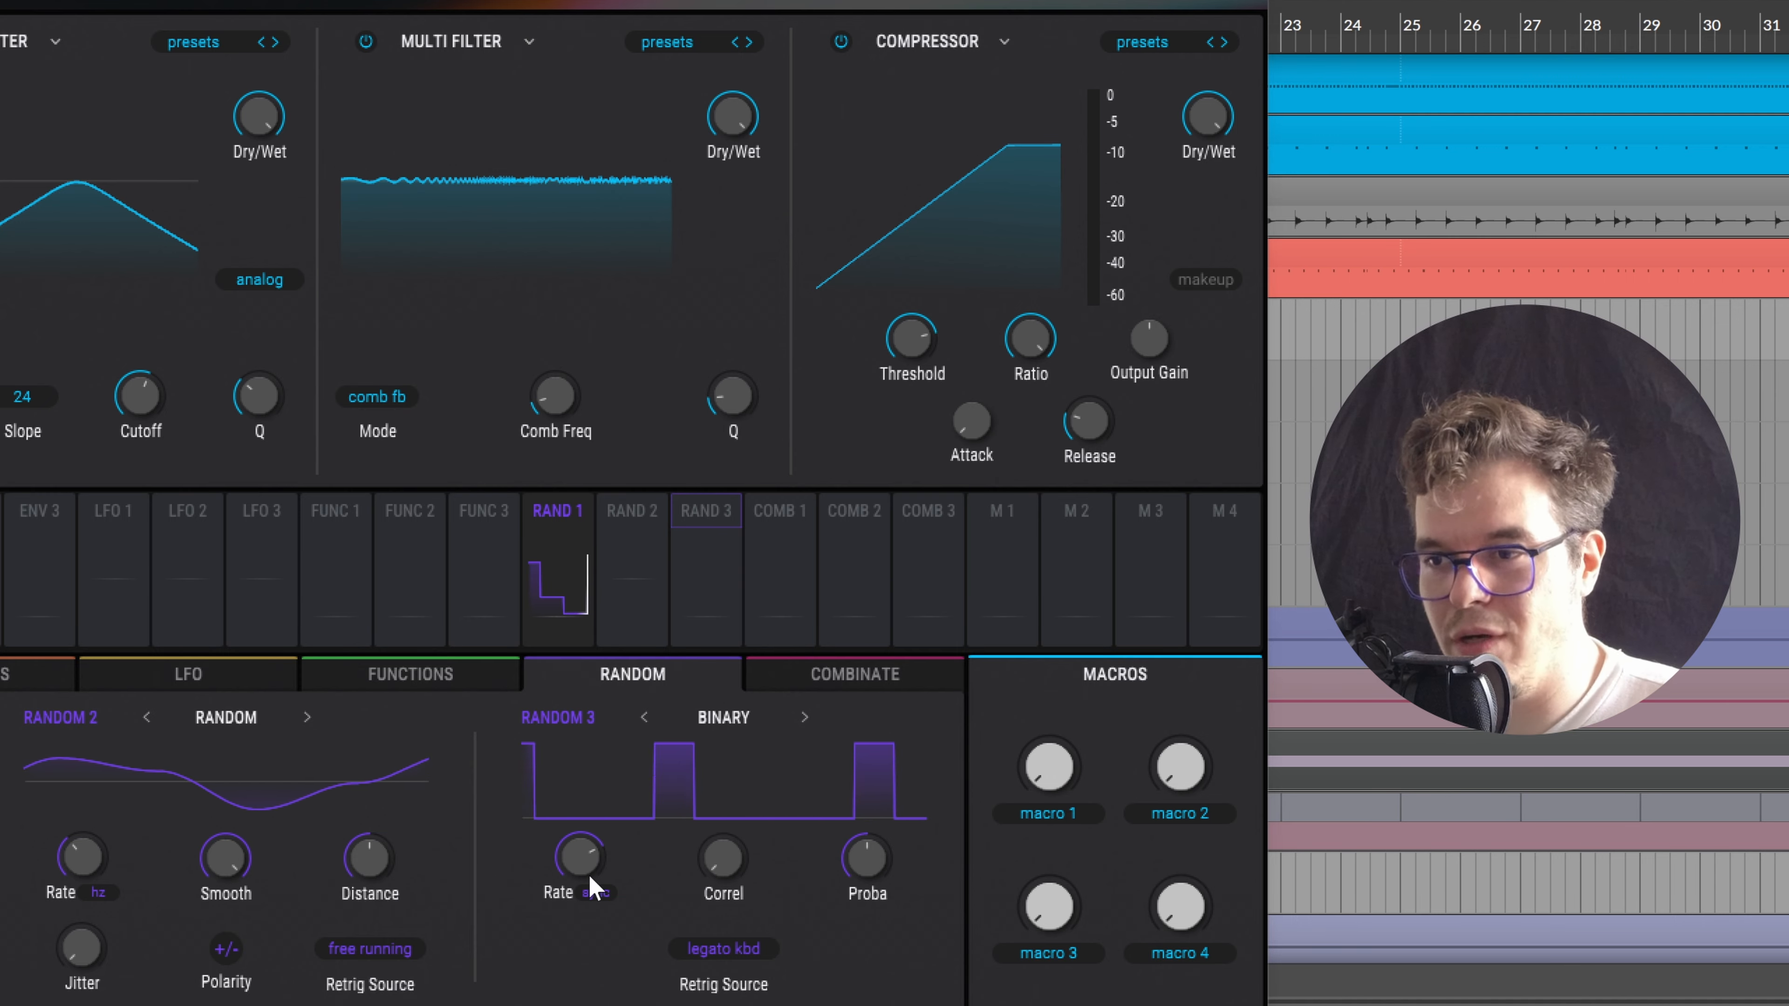
{"action": "left_click_drag", "start_coordinate": [686, 528], "coordinate": [732, 395]}
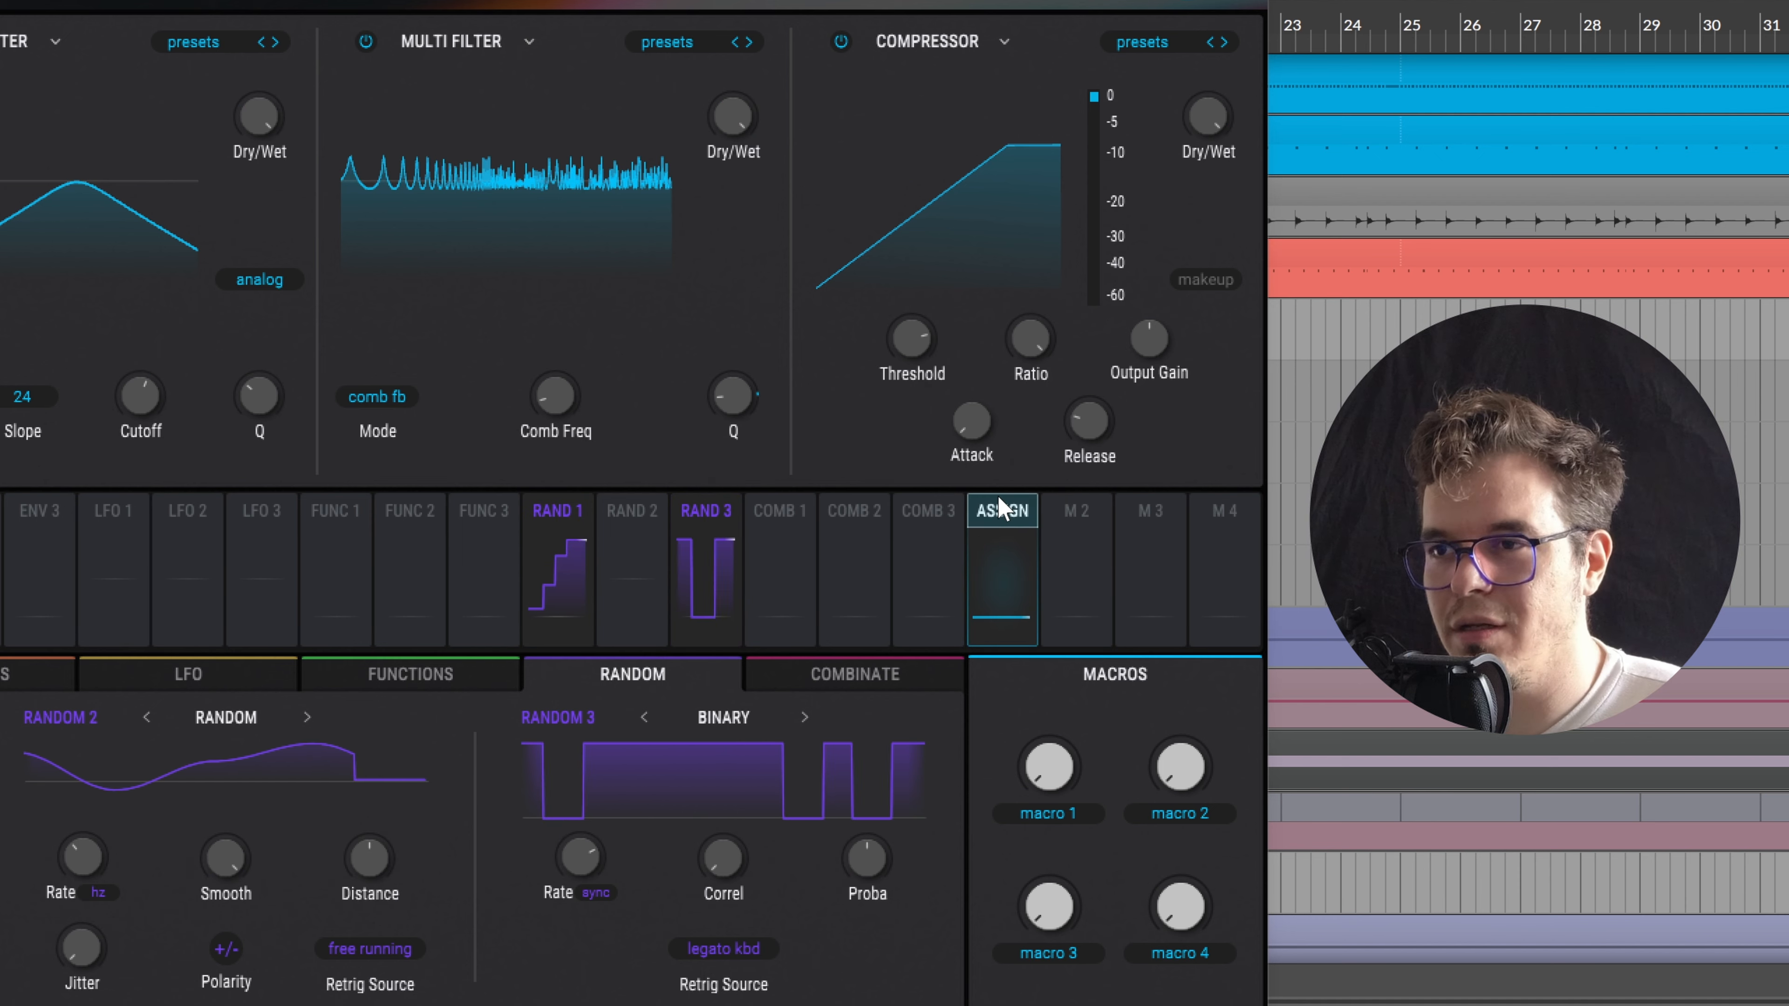
{"action": "left_click_drag", "start_coordinate": [1000, 508], "coordinate": [172, 376]}
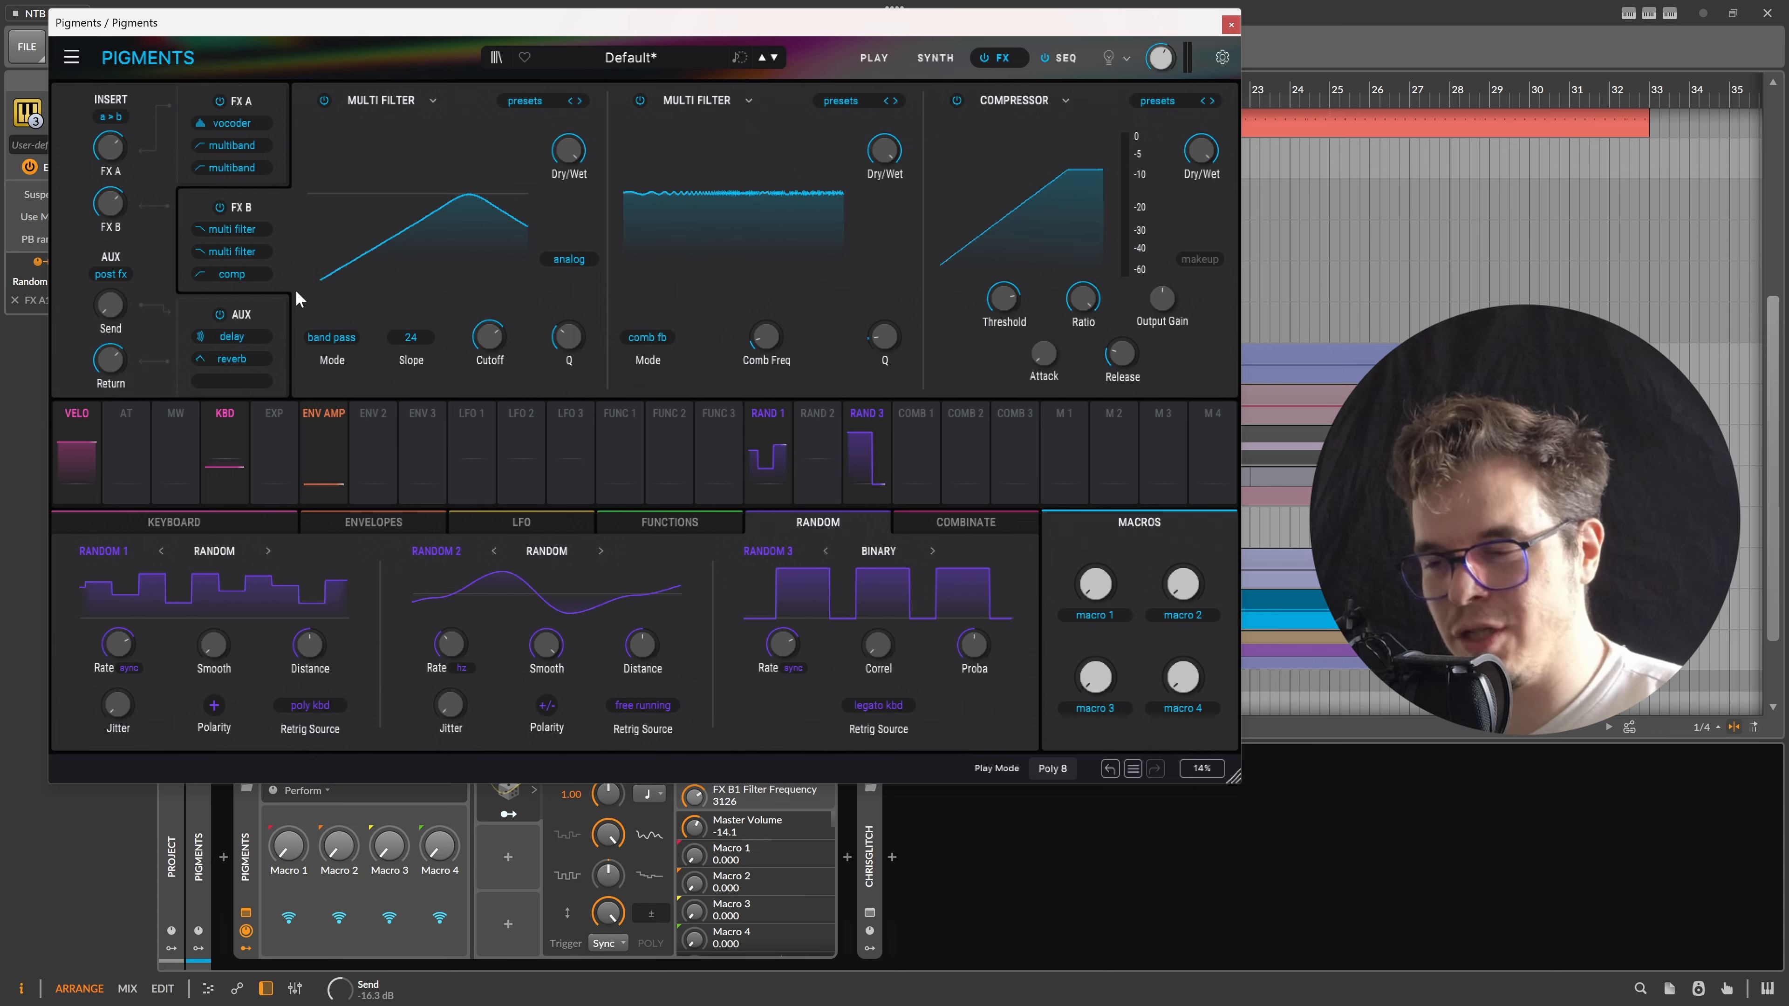
Show the CHRISGLITCH device's parameters and toggle its plug-in window
{"action": "left_click", "coordinate": [870, 910]}
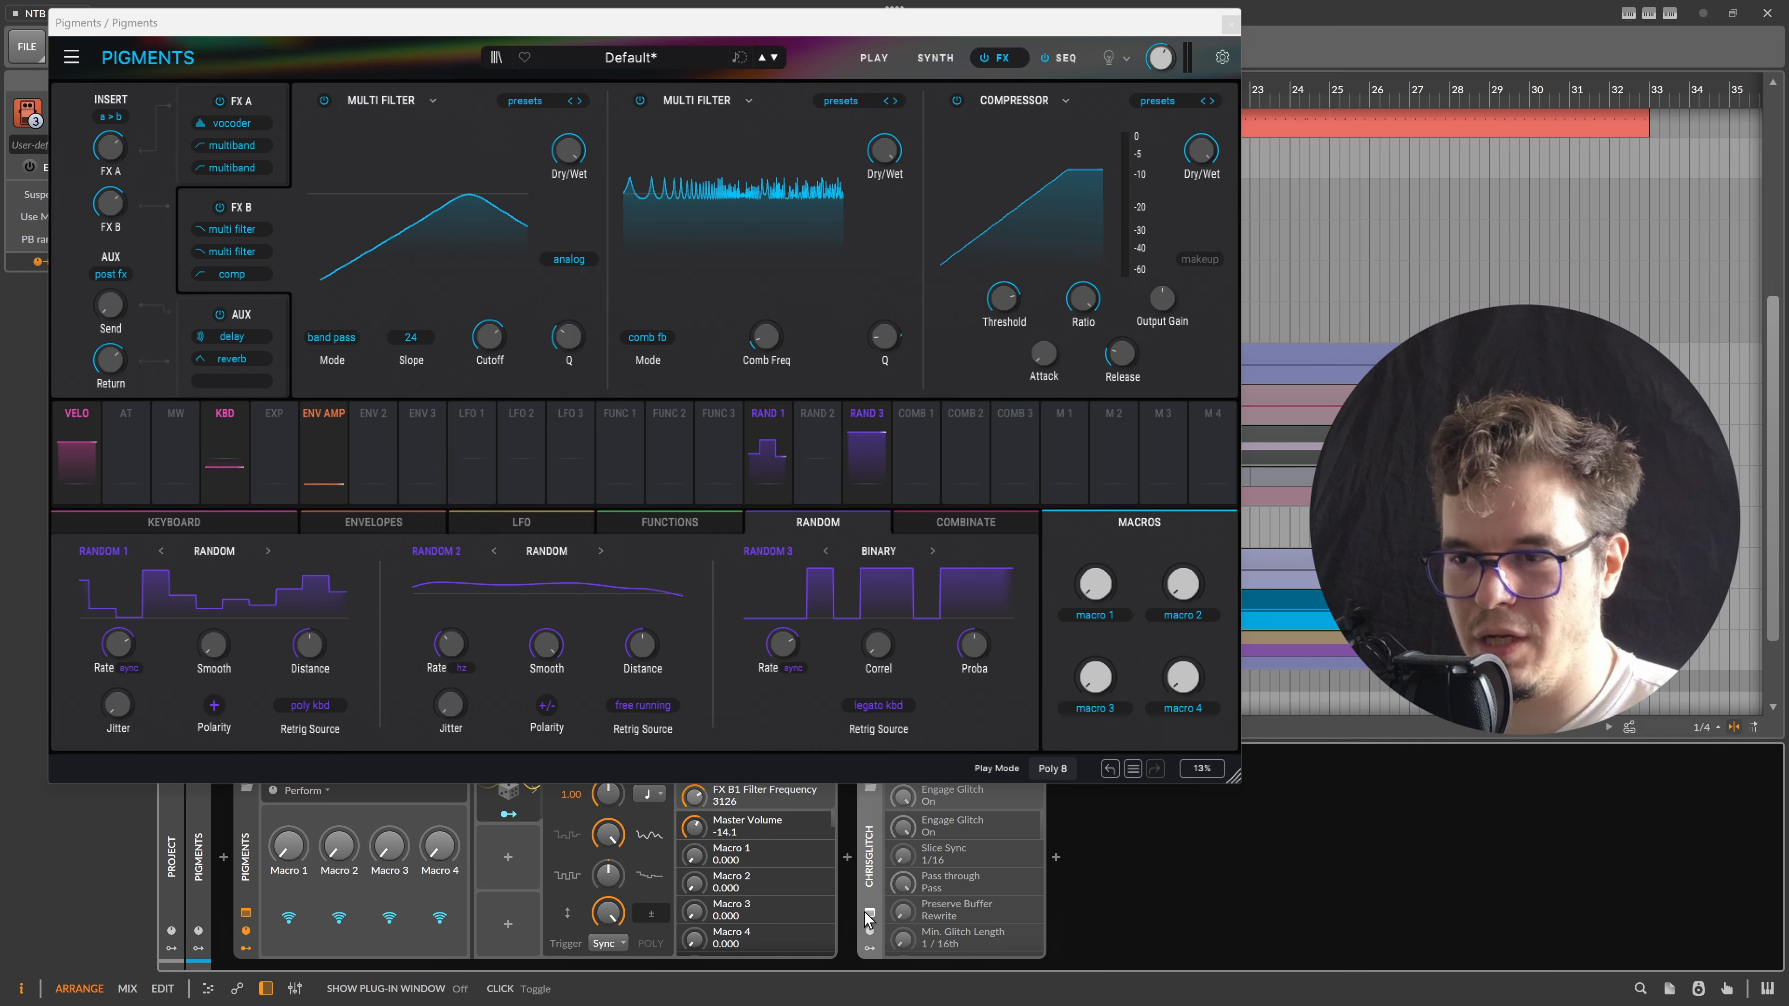
{"action": "left_click", "coordinate": [869, 911]}
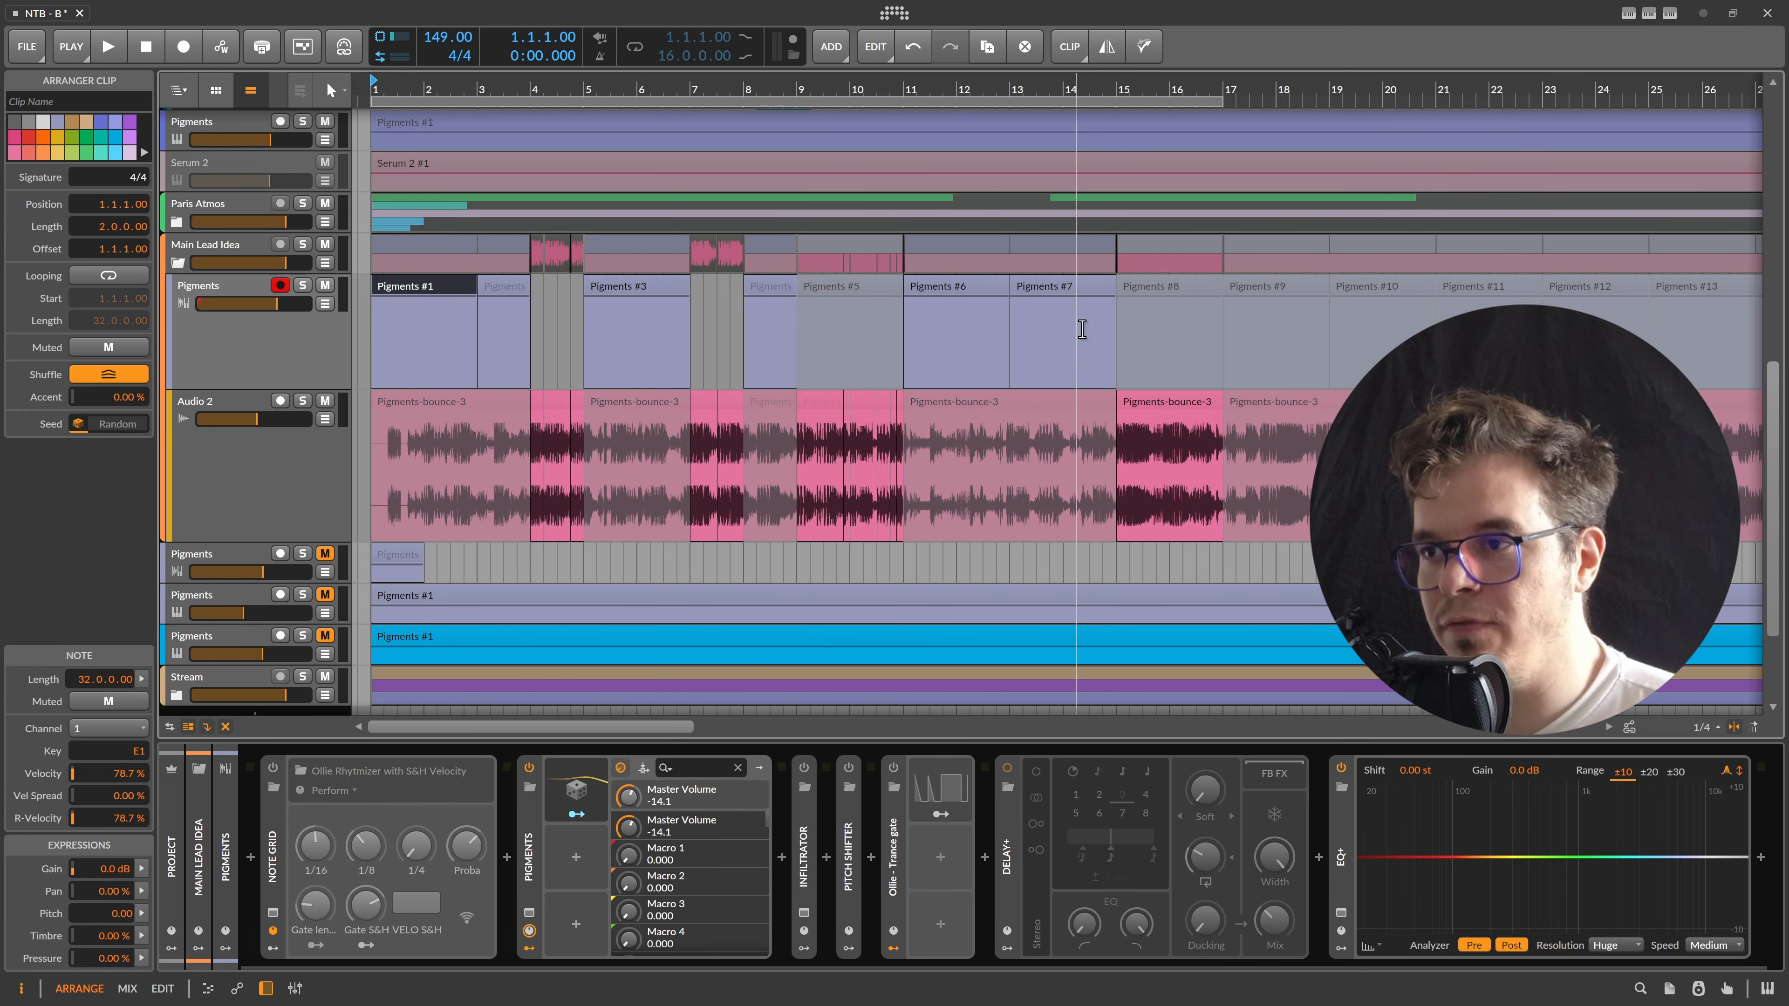
Inspect the LD-Harsh Organics Pigments patch on the Main Lead Idea group's track, close it, and play back the arrangement from the start
{"action": "left_click", "coordinate": [535, 911]}
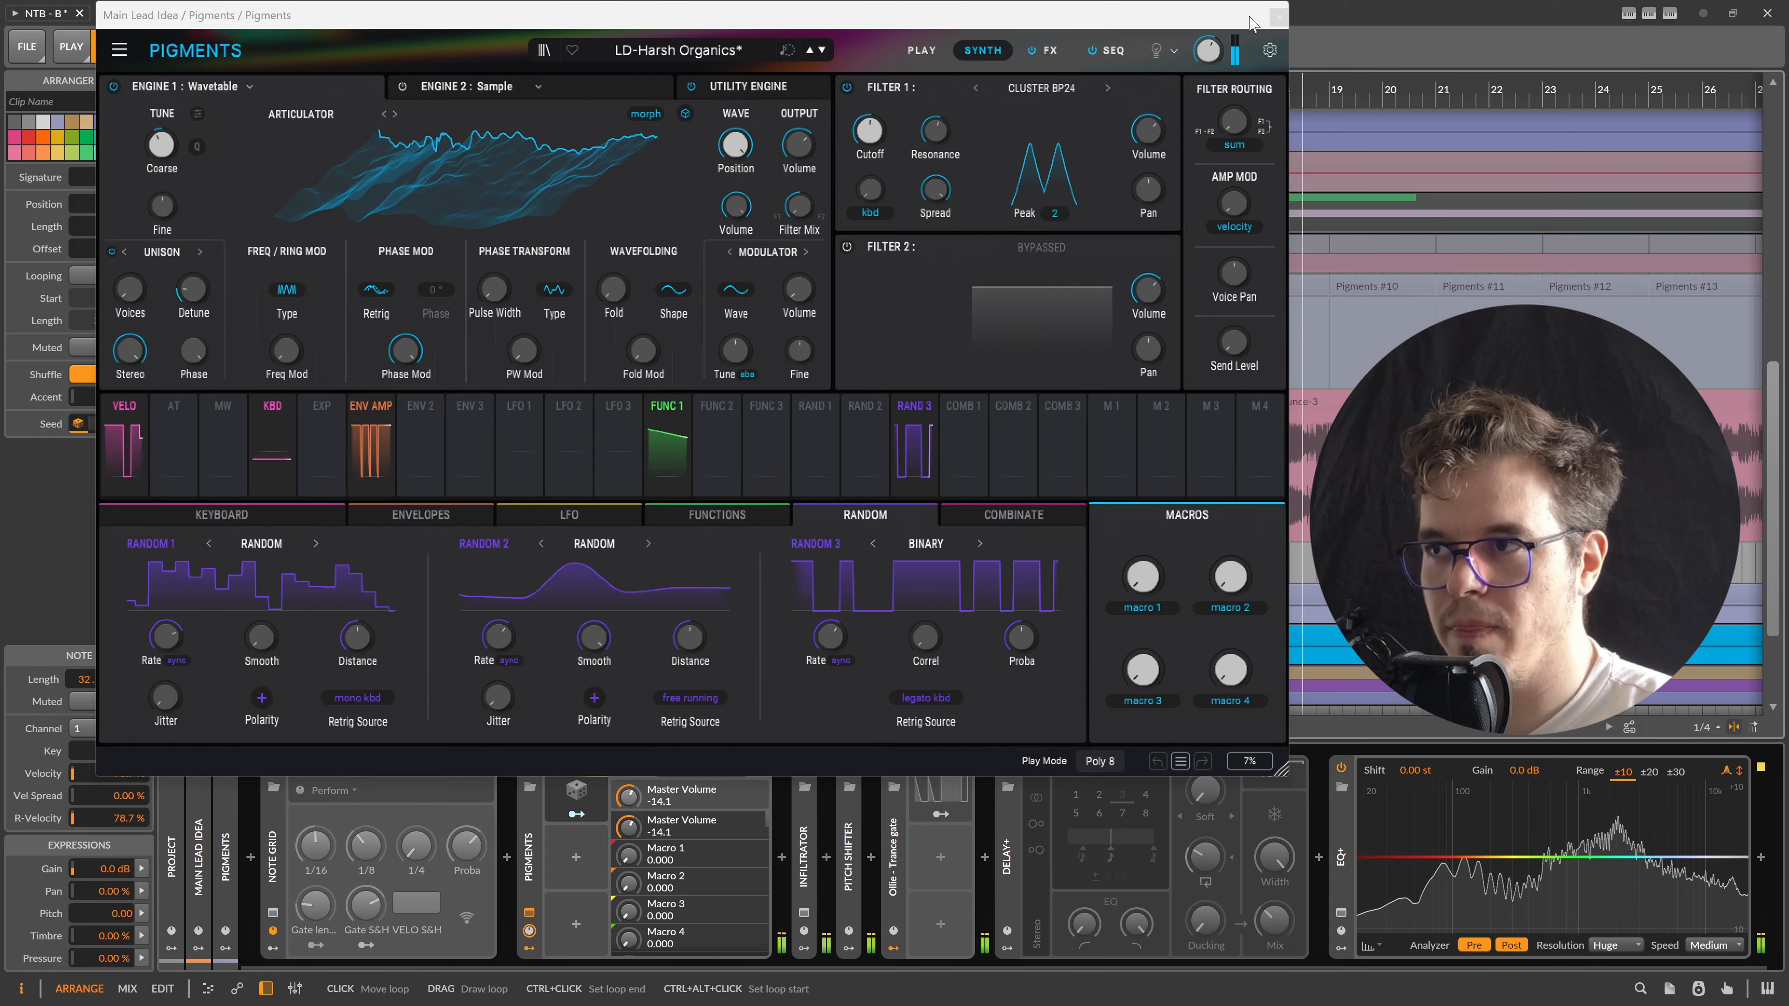
{"action": "left_click", "coordinate": [1277, 15]}
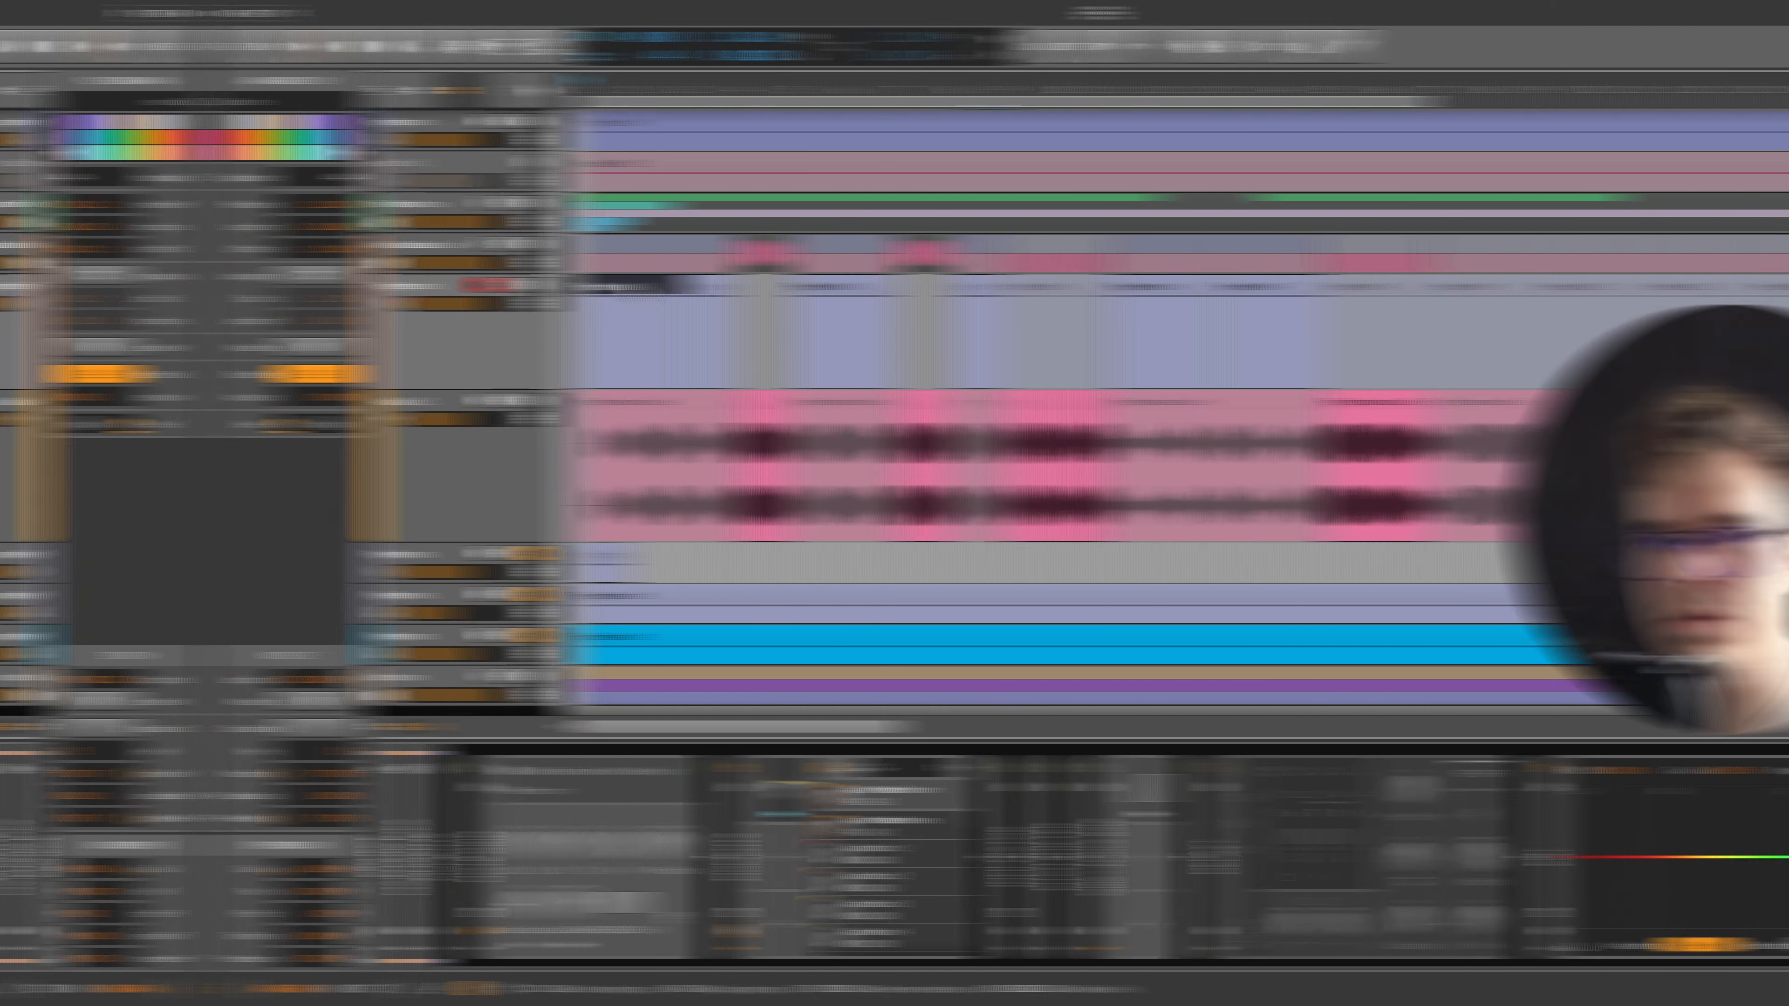
{"action": "key", "text": "space"}
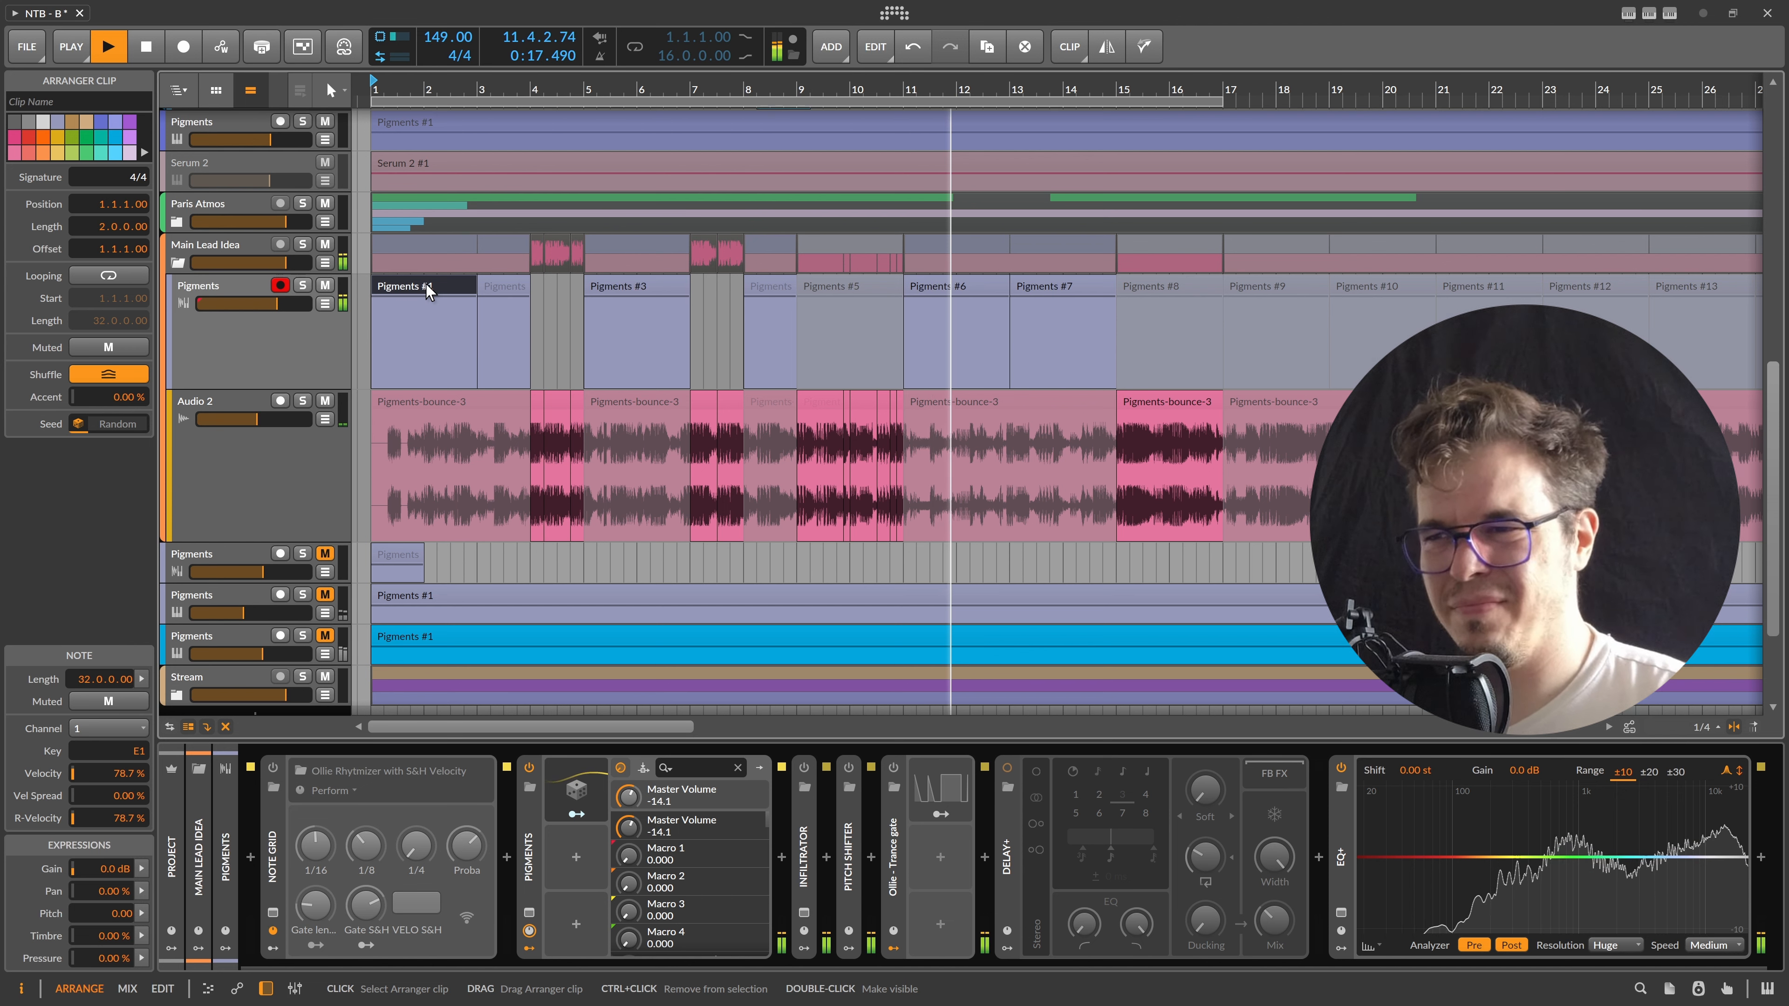
{"action": "key", "text": "space"}
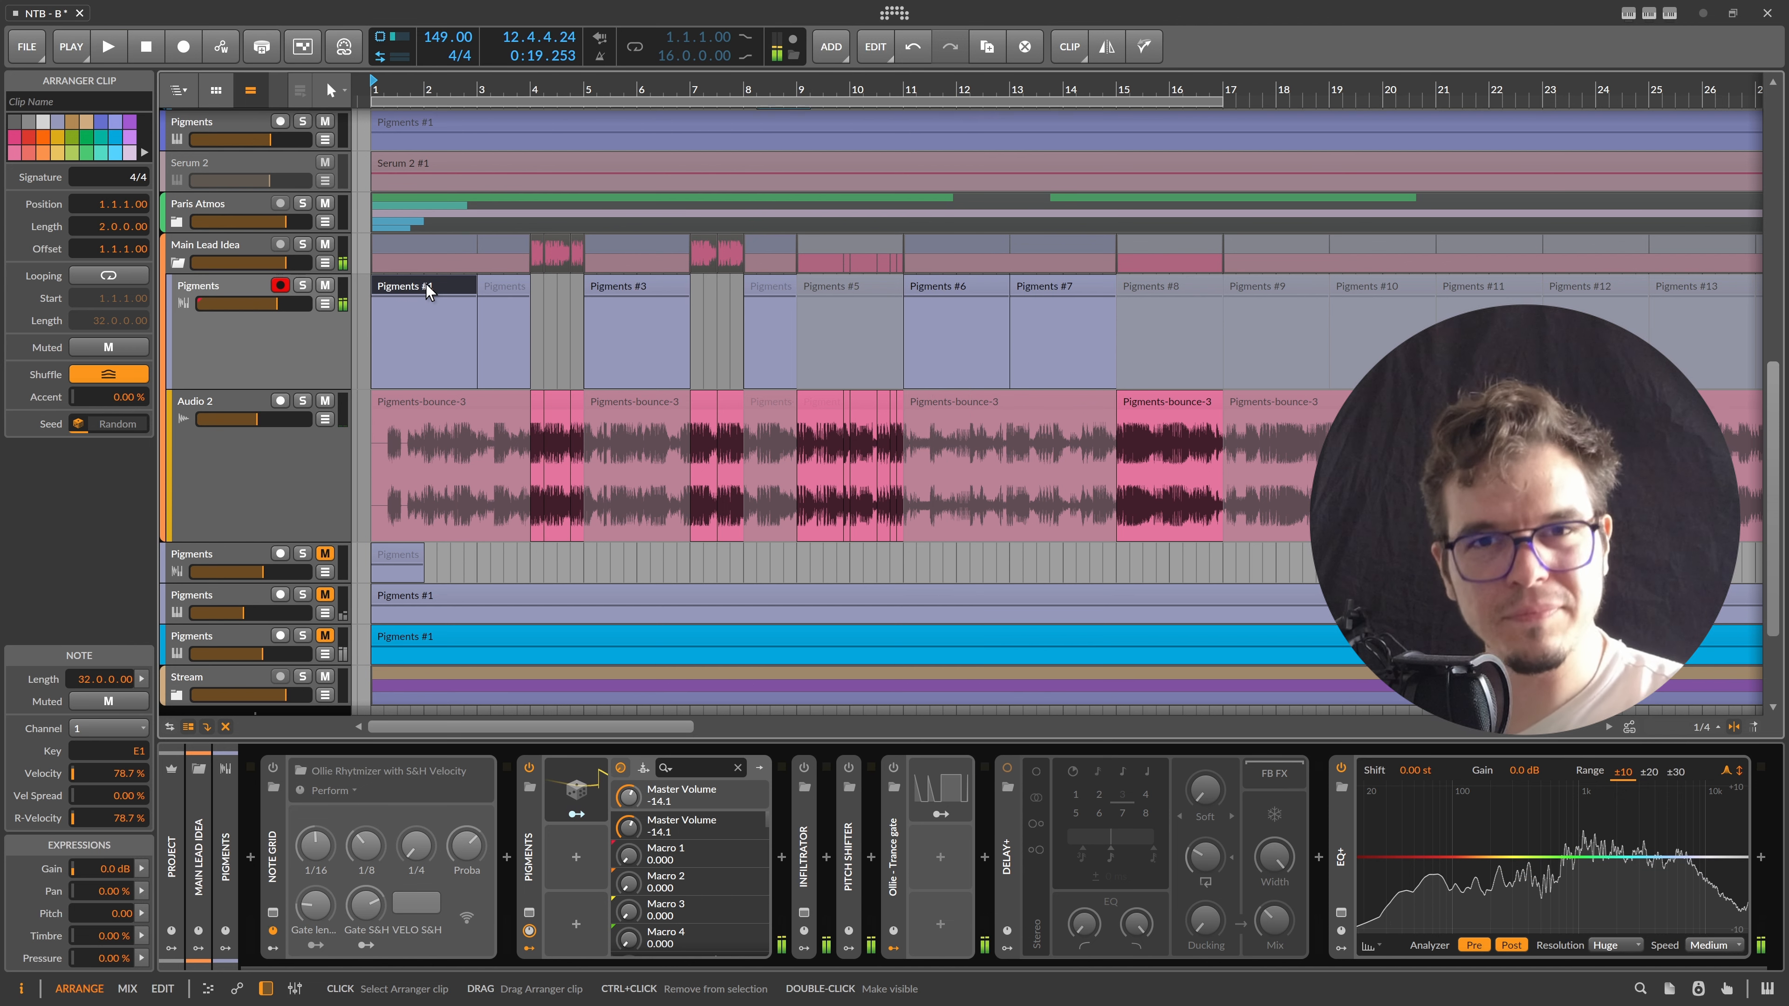